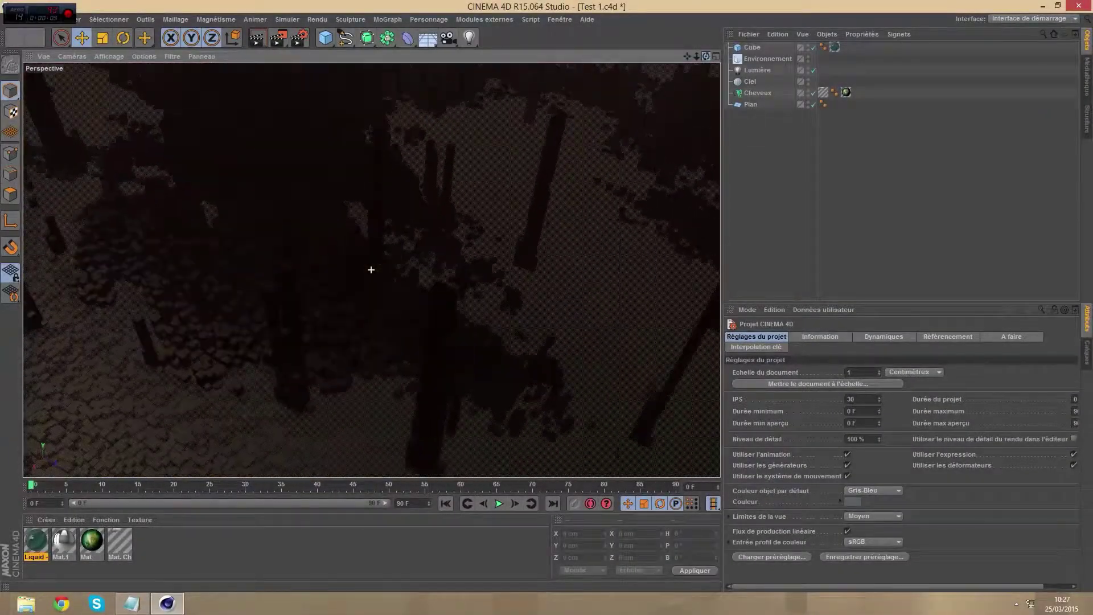
Orbit and pull back the view to inspect the finished hair-column scene in Test 1.c4d
mouse_move(705, 57)
mouse_down()
mouse_move(700, 91)
mouse_move(706, 56)
mouse_up()
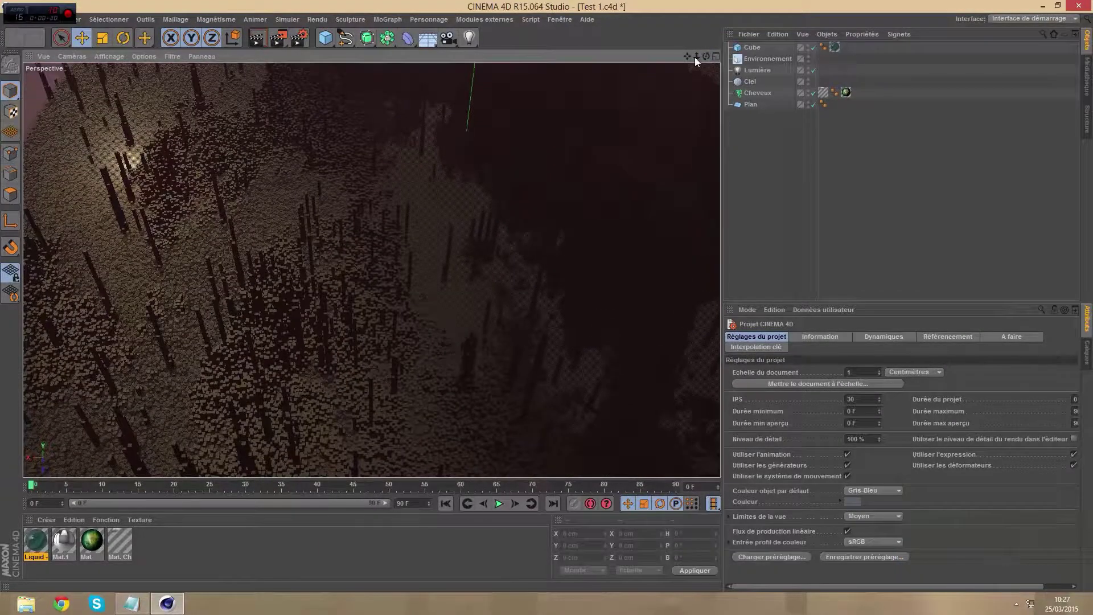
drag(697, 57, 706, 56)
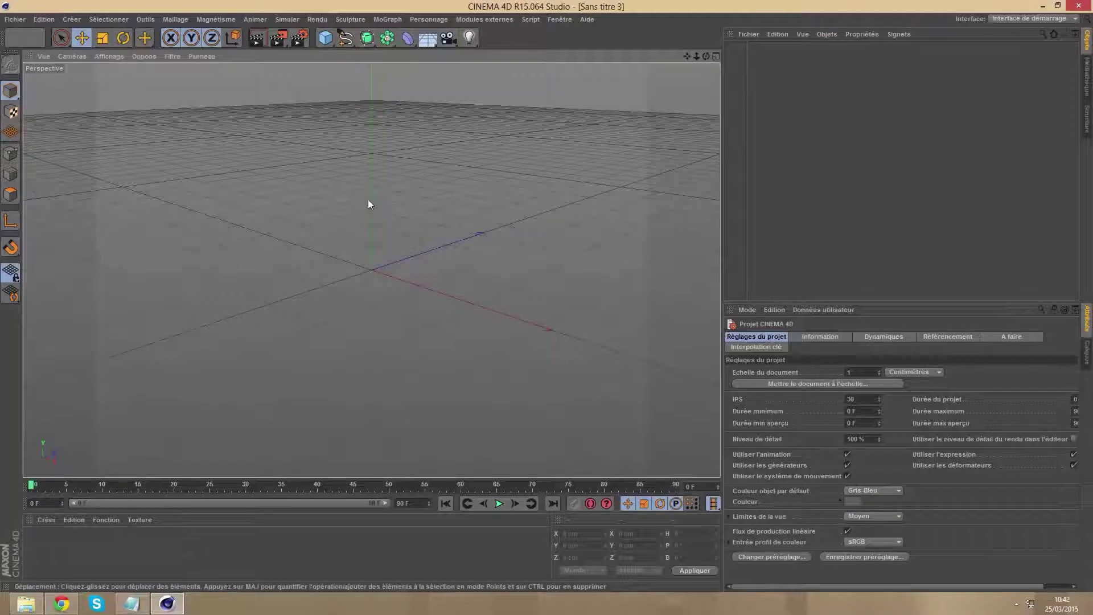
Add a plane and set its Largeur and Hauteur to 1000 cm
click(320, 40)
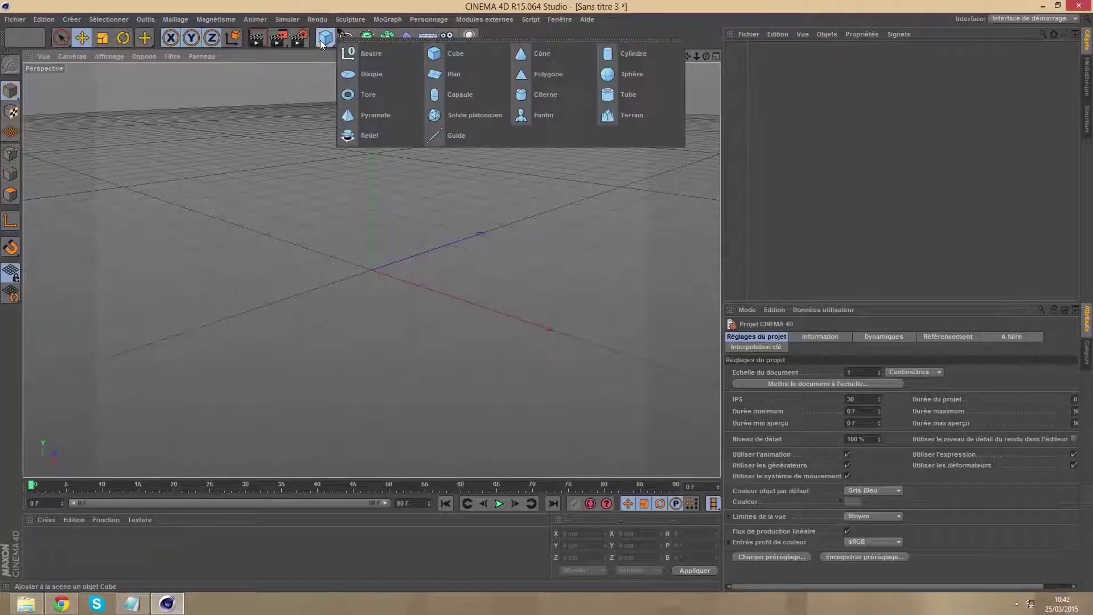
click(458, 74)
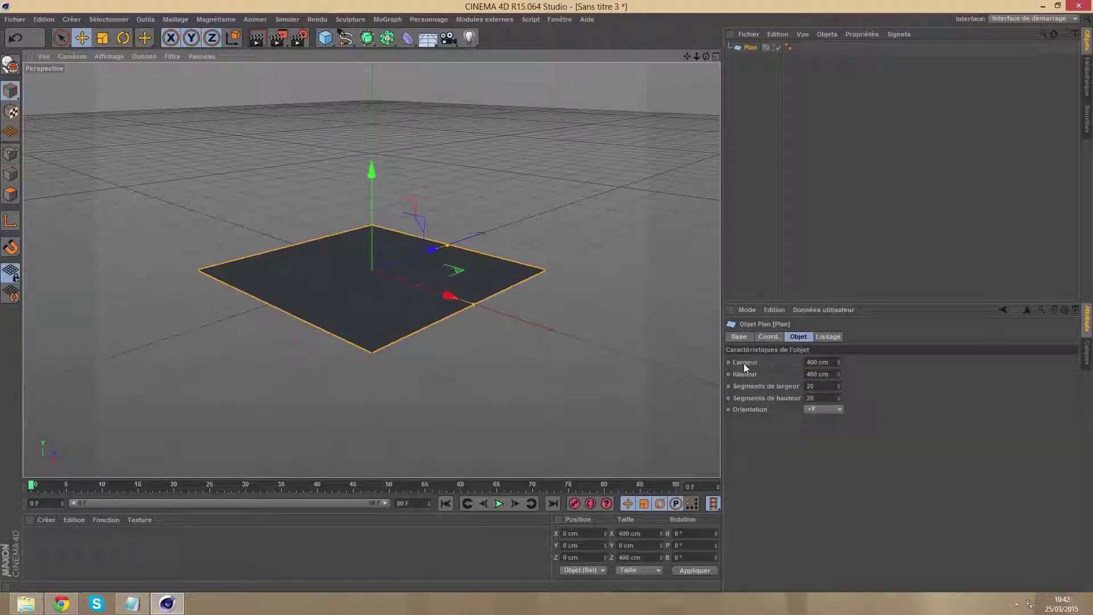
click(815, 362)
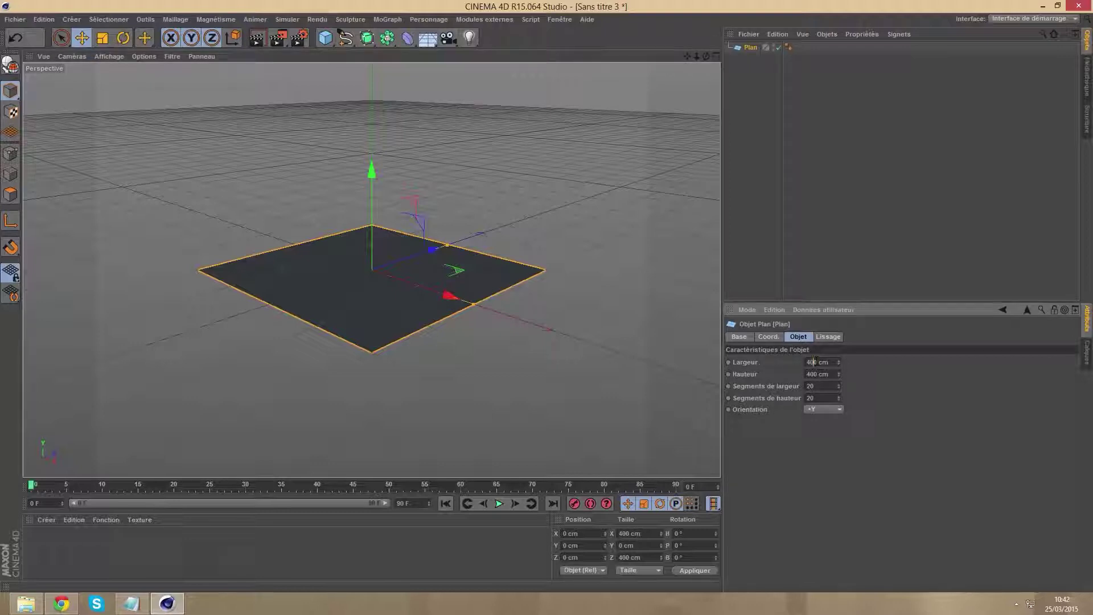
double_click(814, 362)
text(1000)
key(Tab)
text(100)
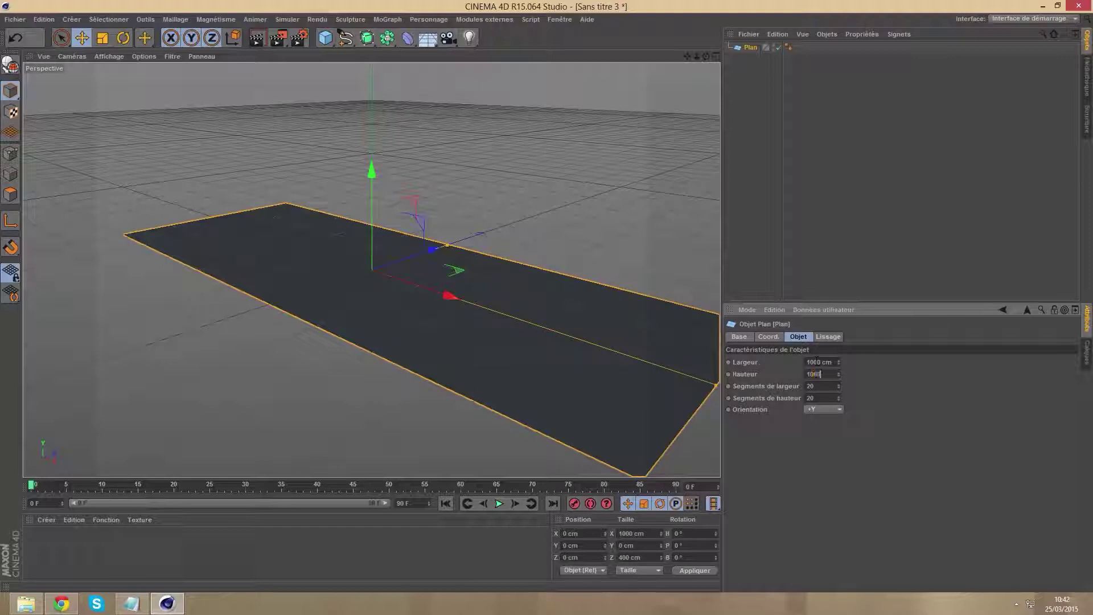
text(0)
key(Tab)
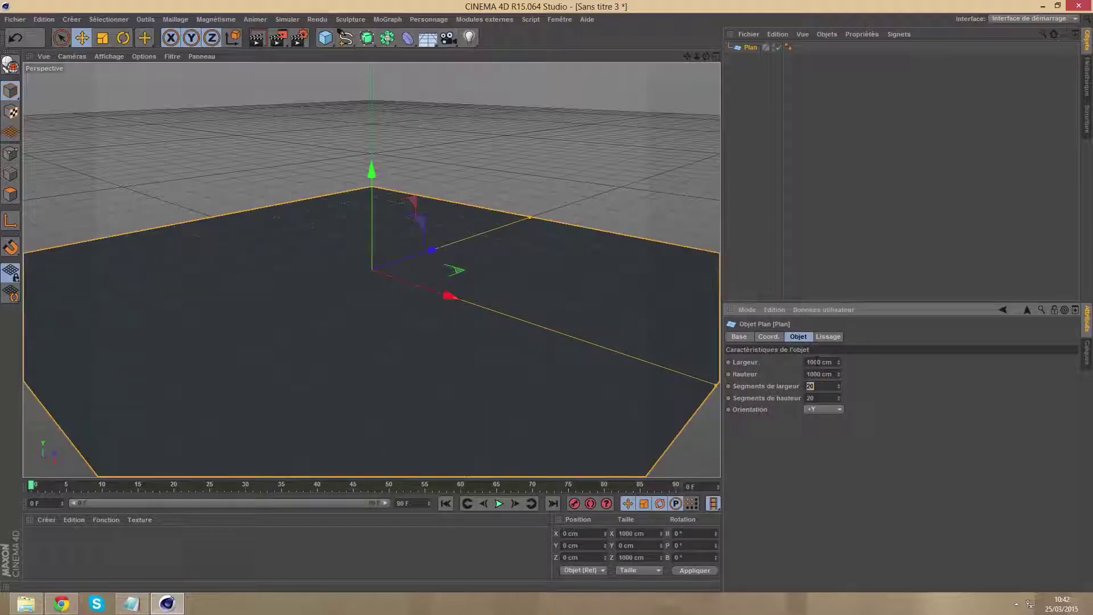
Set the plane's width and height segment counts to 500 each
text(5)
text(00)
click(282, 387)
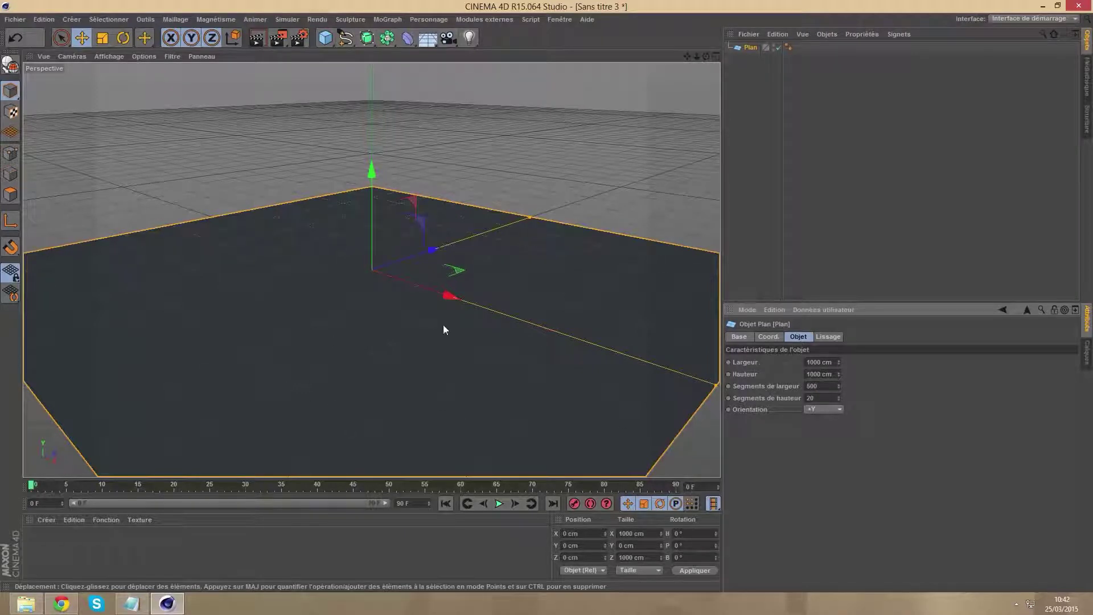
click(817, 387)
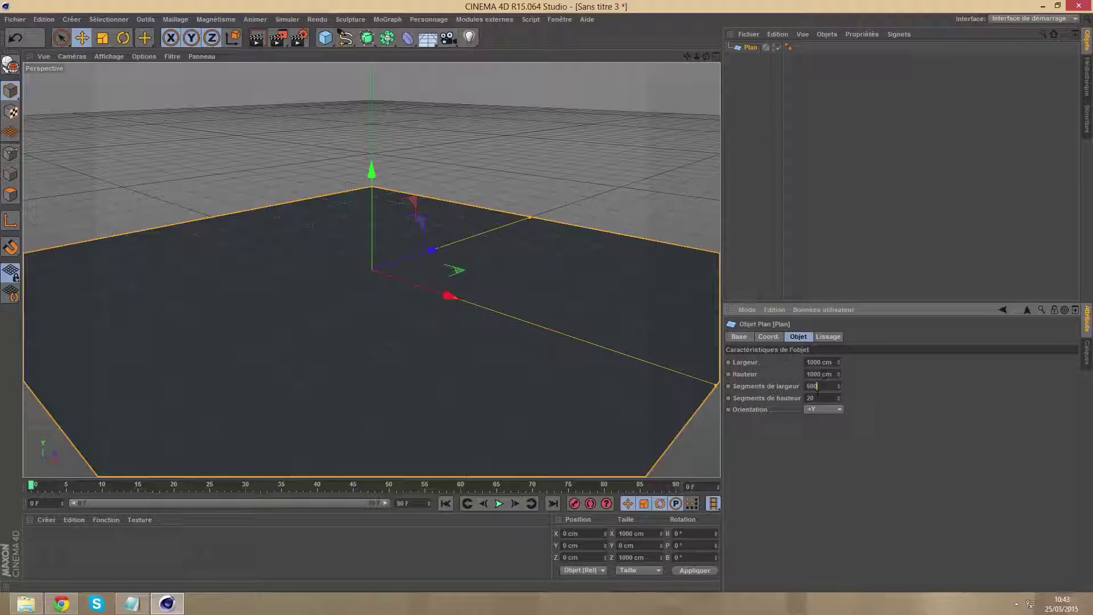
text(5)
text(00)
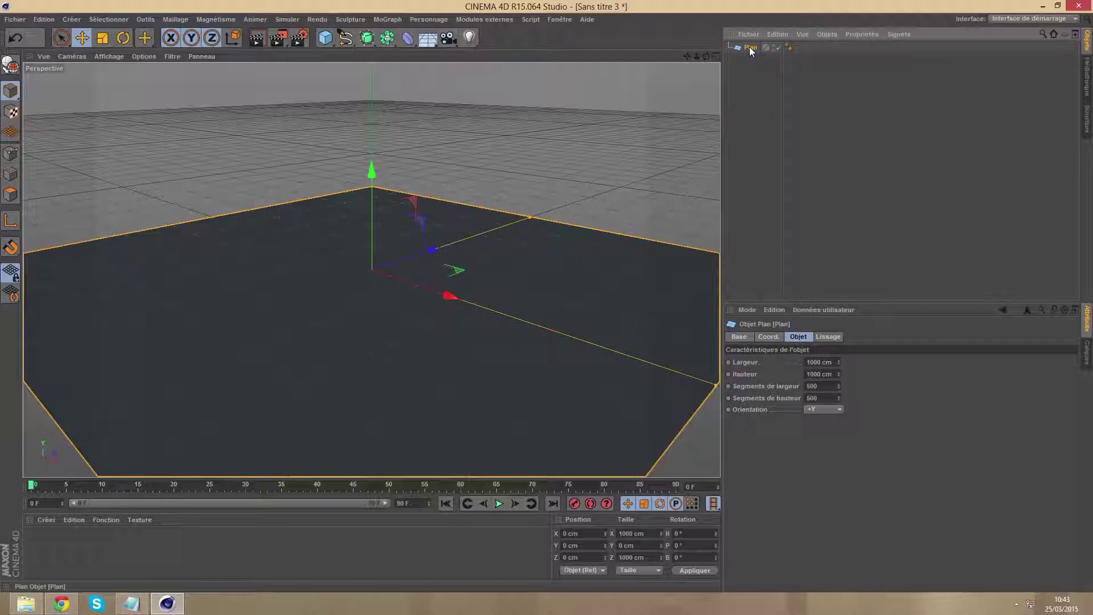
click(287, 21)
mouse_move(301, 92)
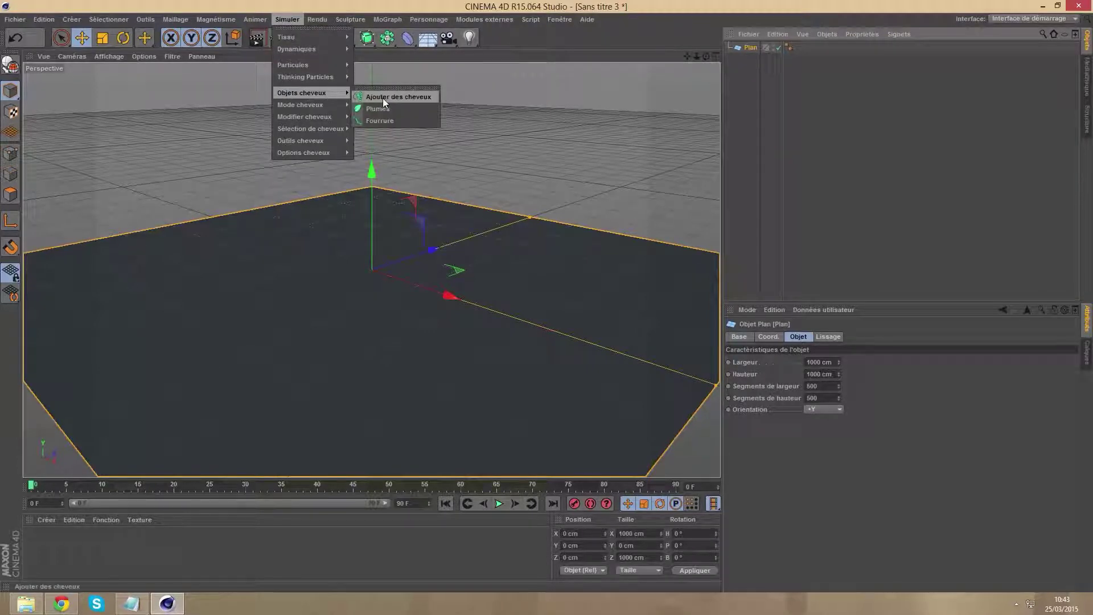
Add hair to the plane with 1 guide segment and 1 hair segment
click(382, 98)
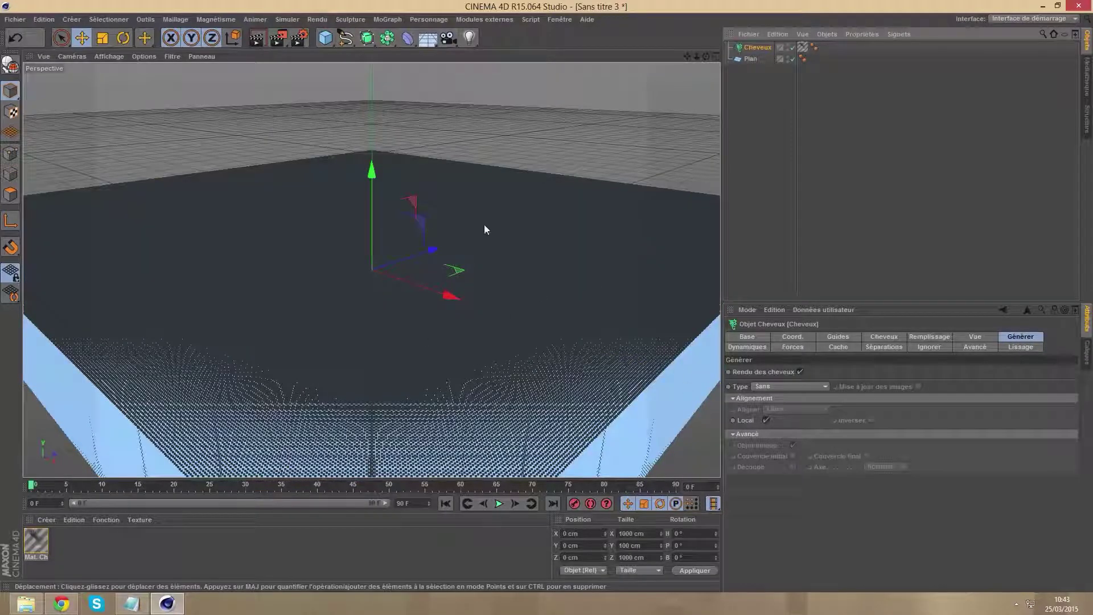
click(842, 338)
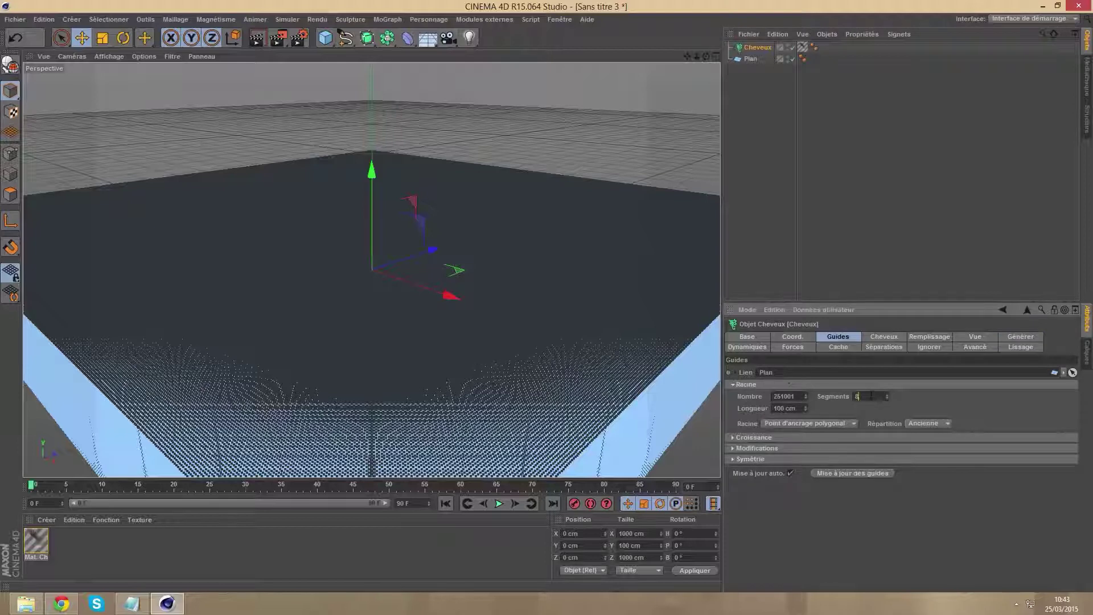
key(BackSpace)
text(1)
click(876, 338)
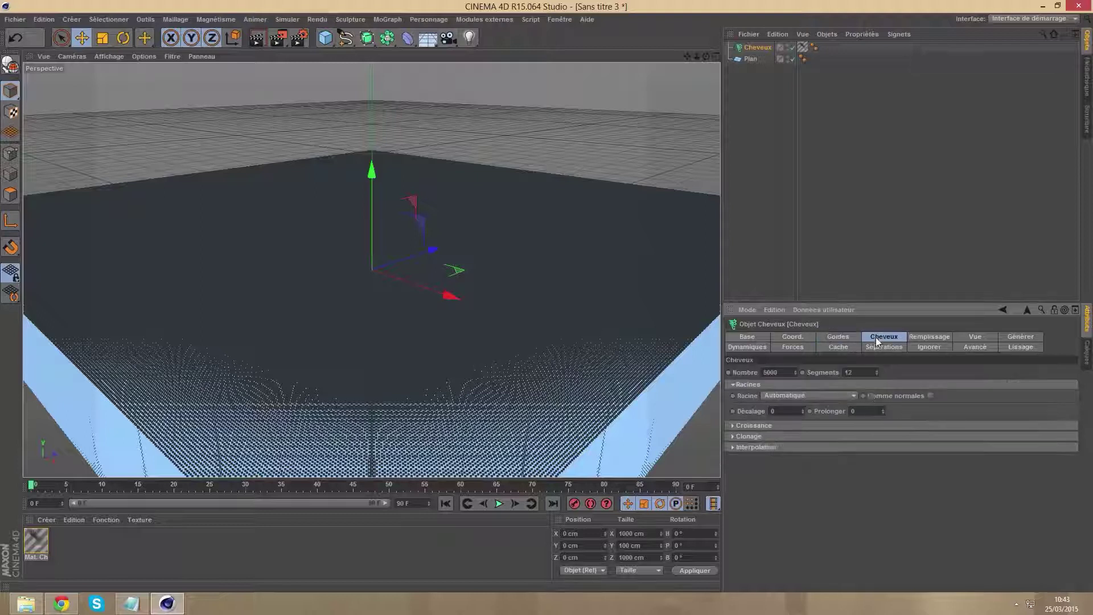
double_click(863, 372)
text(0)
key(Return)
Root the hair Comme guides and generate Carré columns with Couvercle final enabled
click(778, 397)
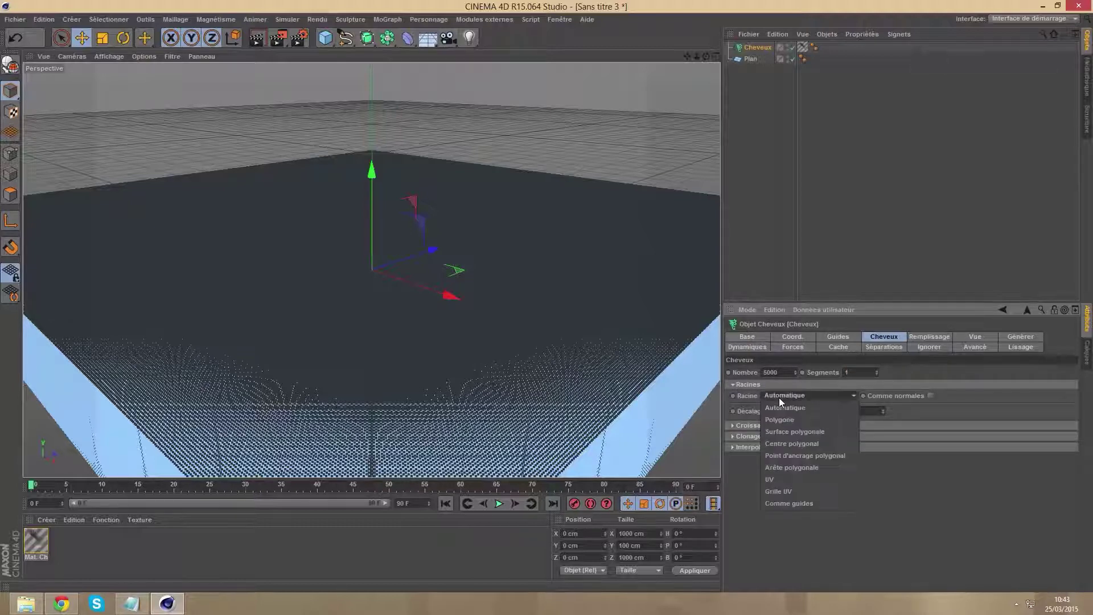
click(789, 502)
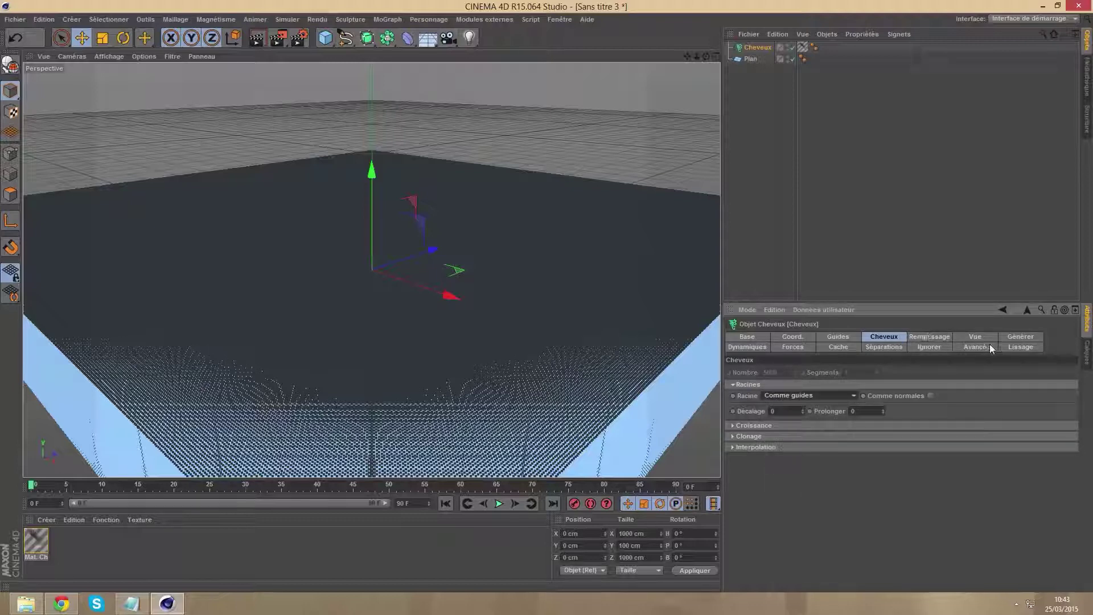
click(1016, 339)
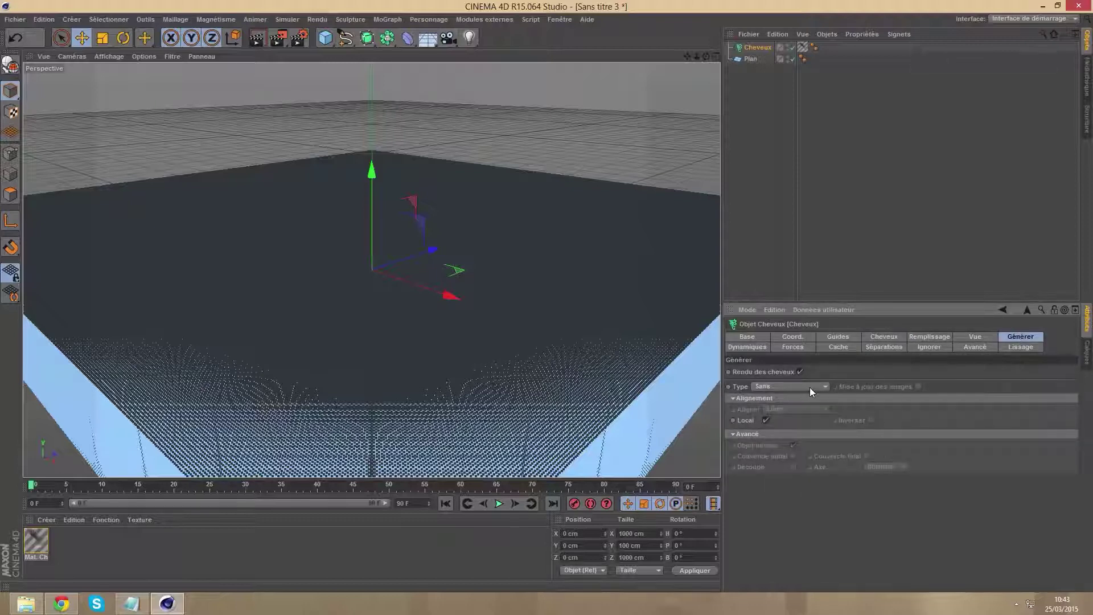
click(774, 384)
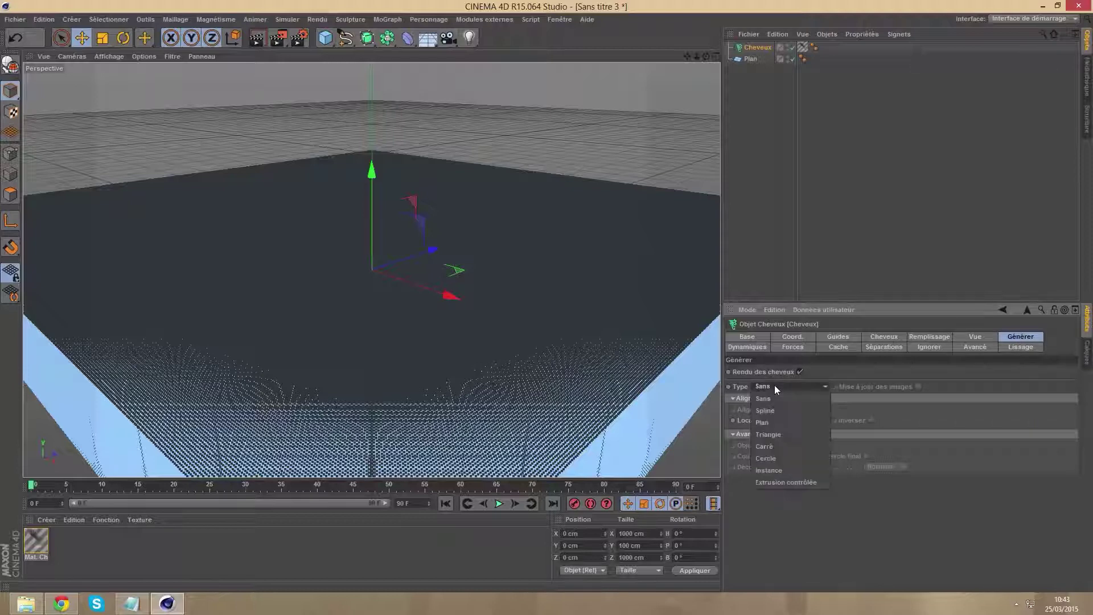
click(773, 446)
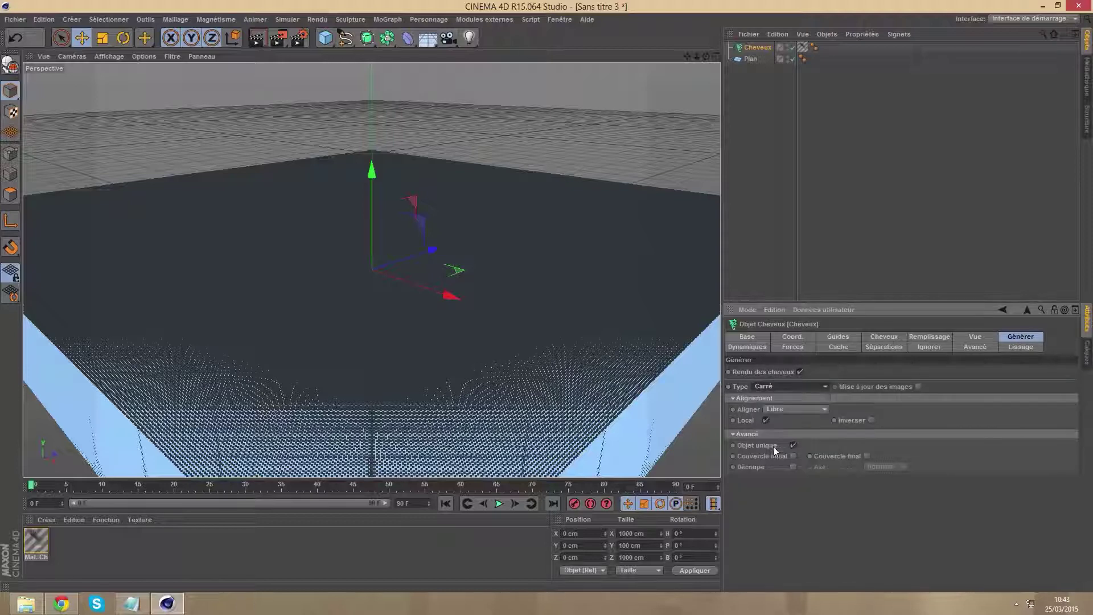
click(799, 382)
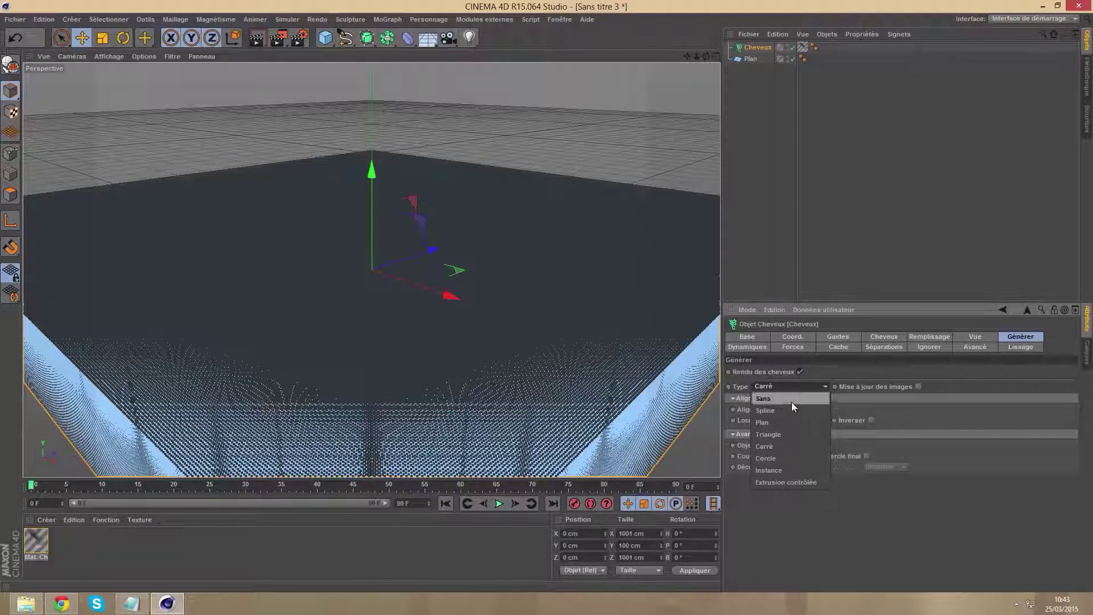
click(790, 386)
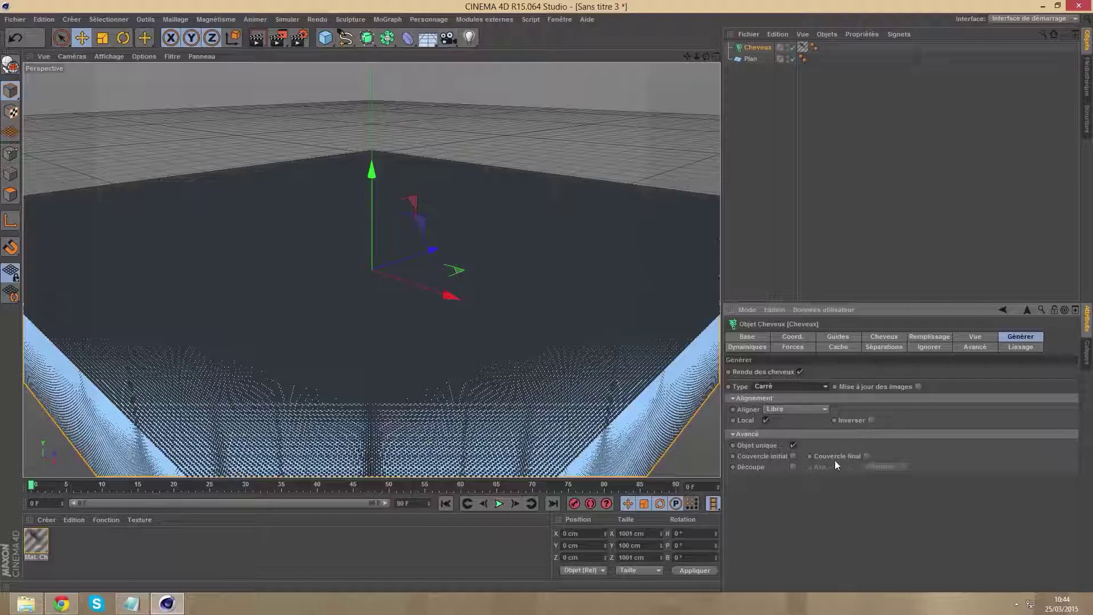
click(866, 456)
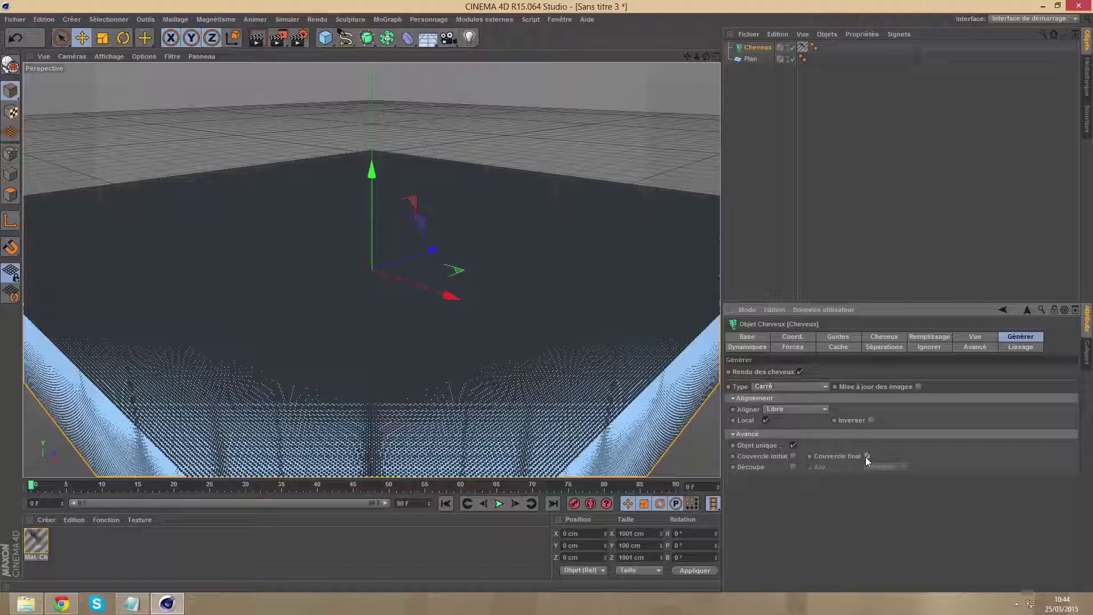
Review the hair object's other settings pages, then deselect the hair object
click(977, 335)
click(944, 336)
click(895, 340)
click(838, 336)
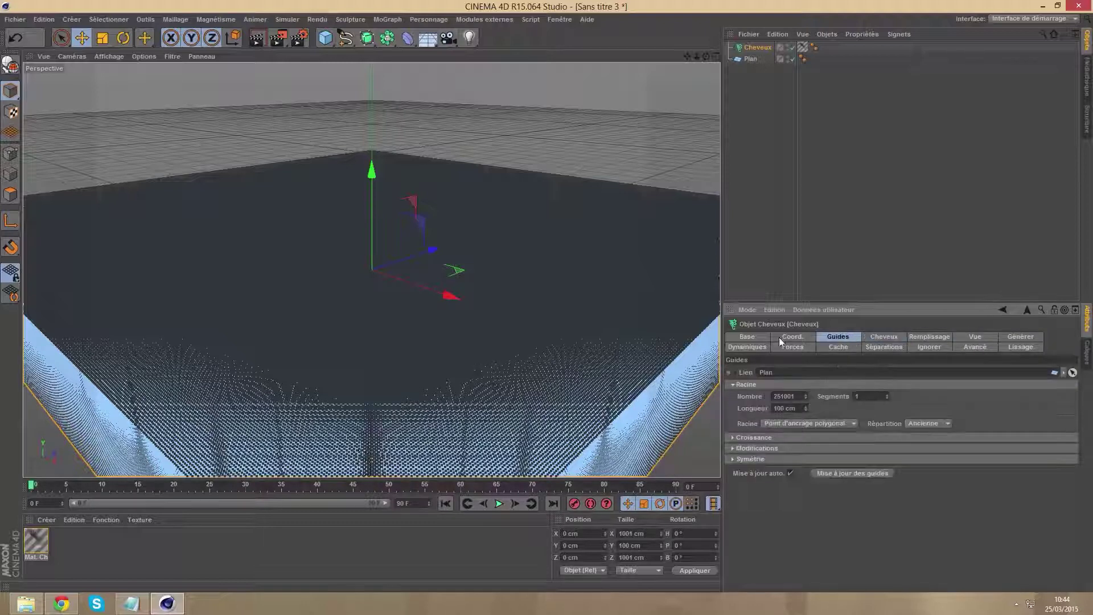
click(793, 335)
click(750, 337)
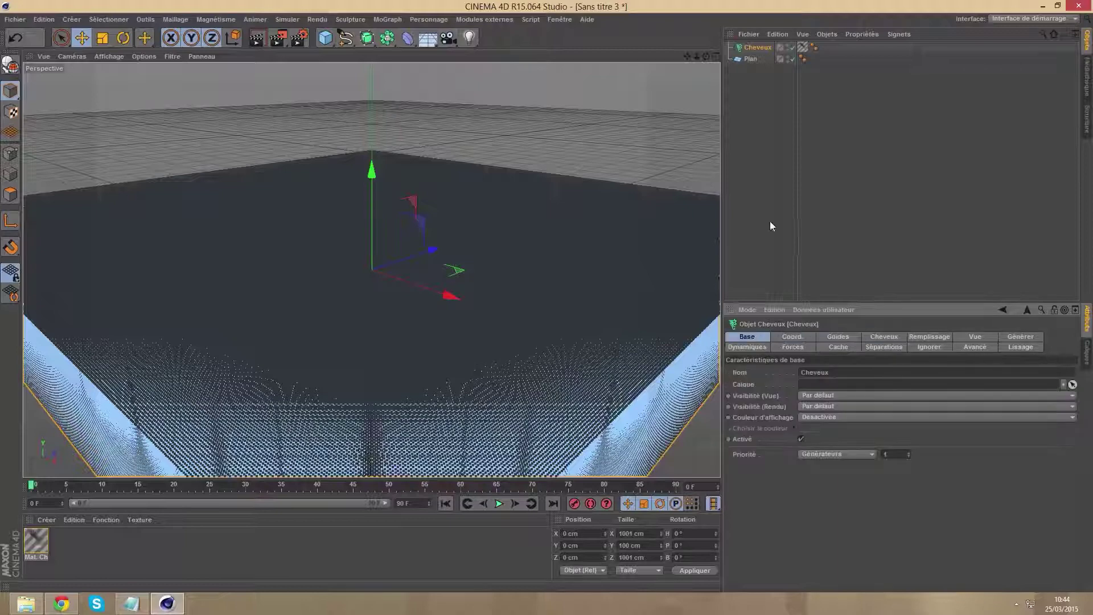
click(750, 141)
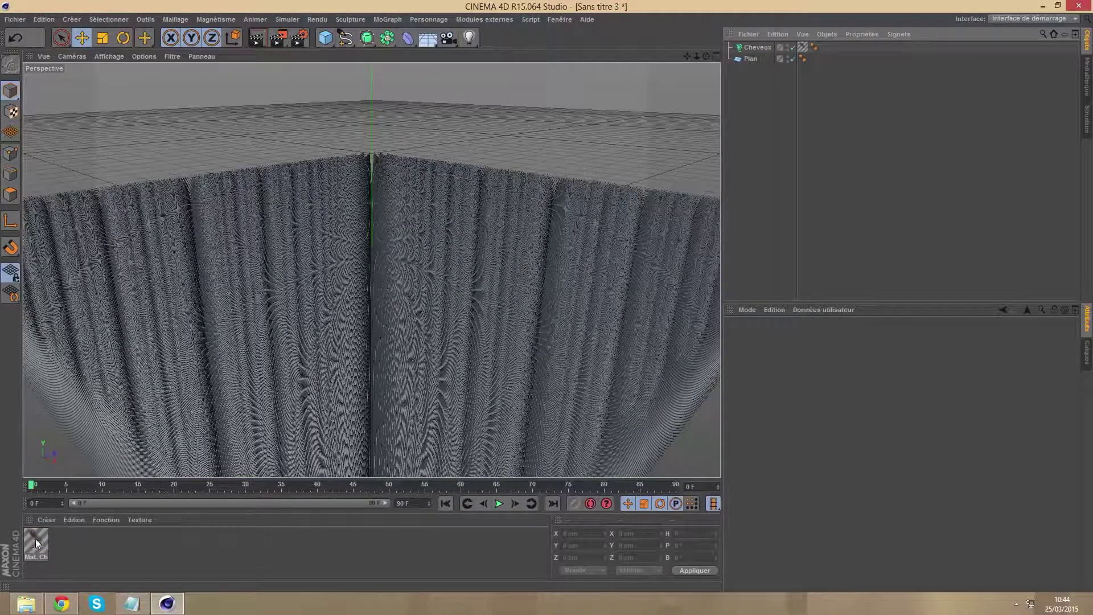
In the hair material, set Epaisseur Racine and Pointe to 2.5 cm
double_click(36, 539)
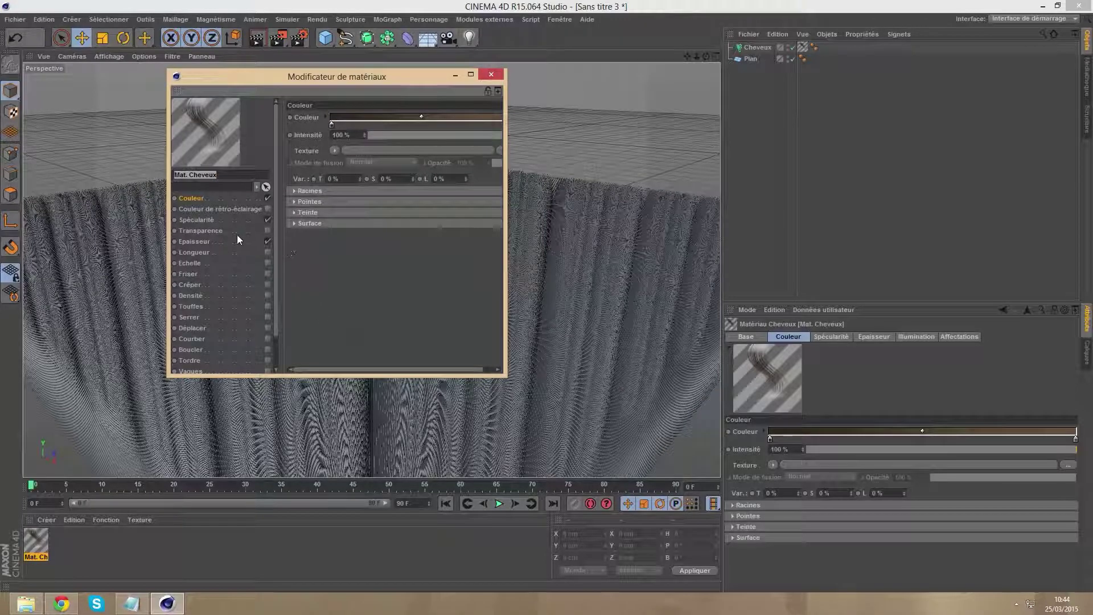
click(198, 242)
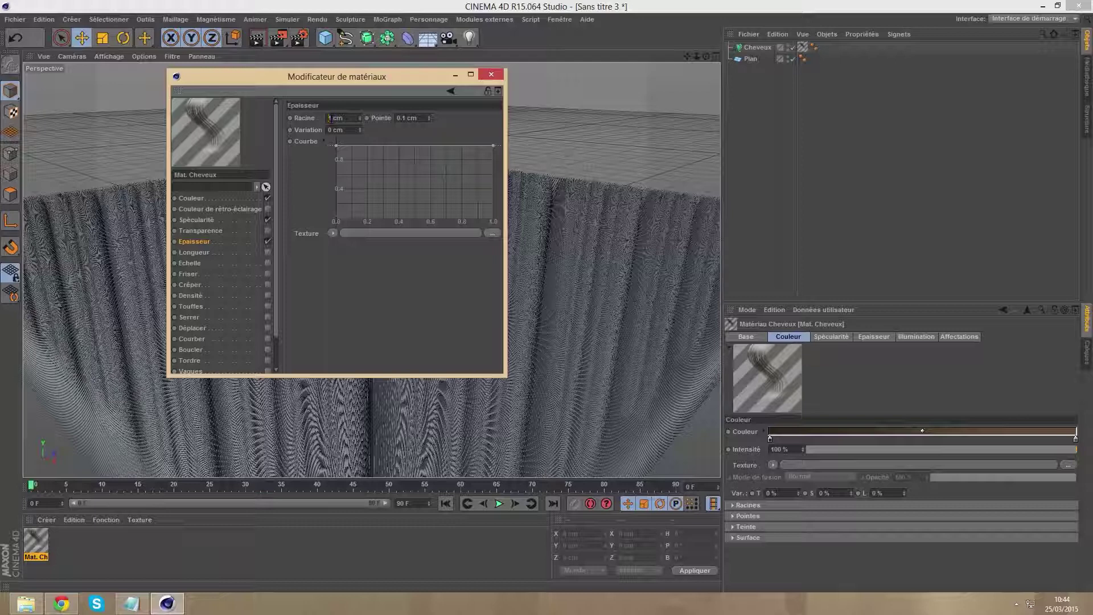
double_click(331, 119)
text(2.5)
key(Tab)
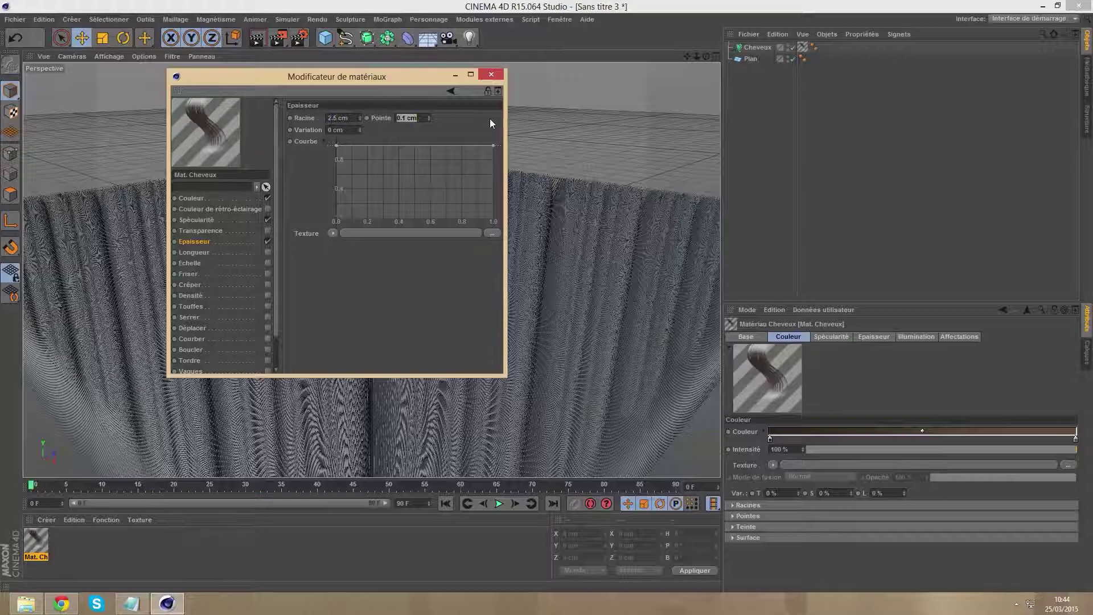
text(2)
text(.5)
key(Return)
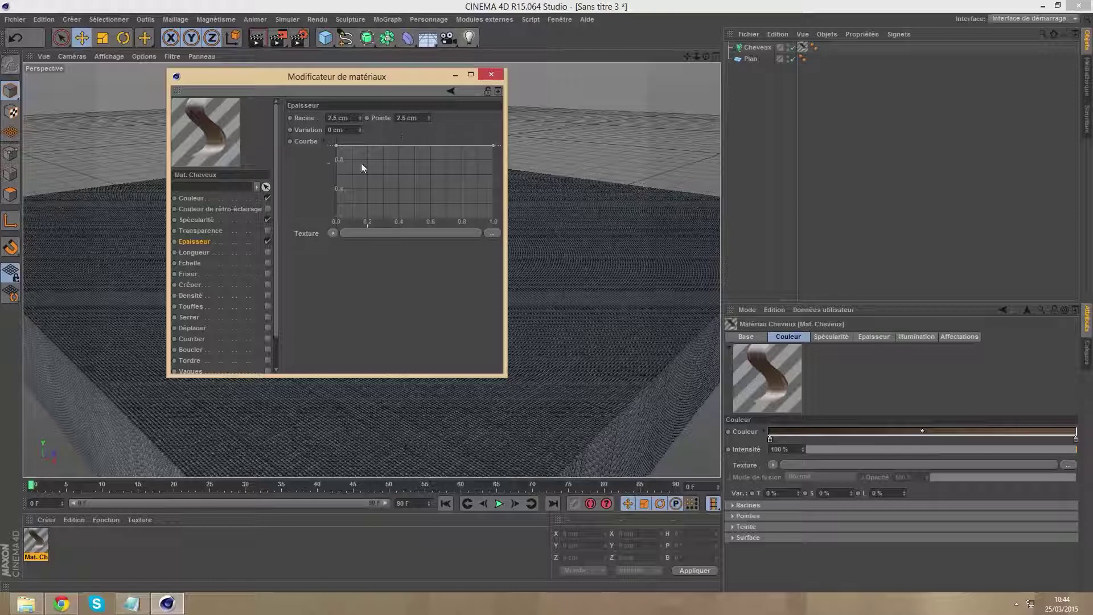
Enable the Longueur channel and browse for its texture image
click(267, 241)
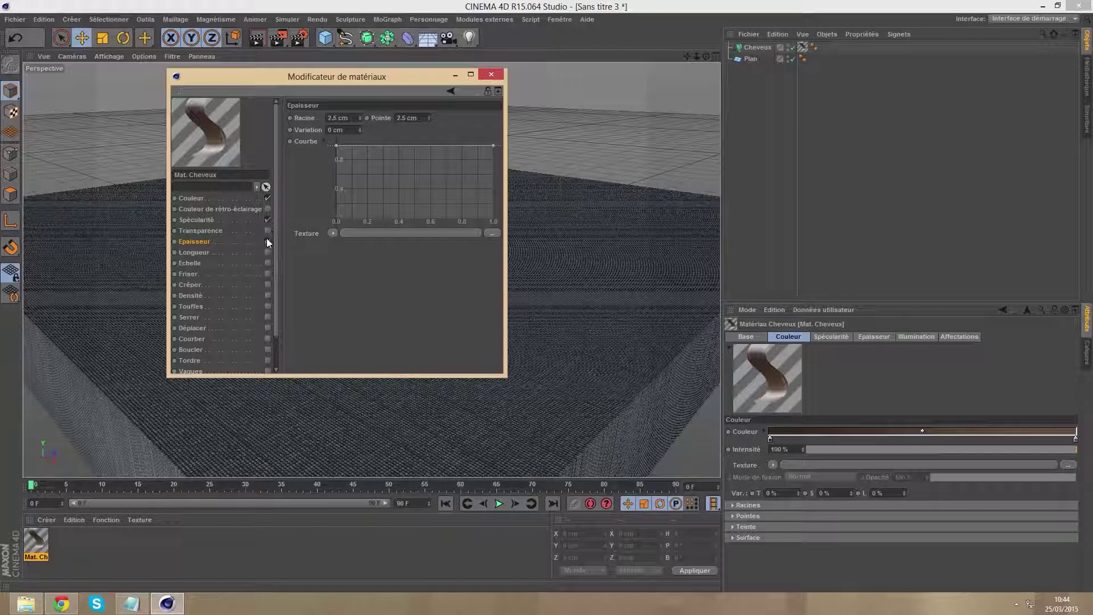
click(201, 252)
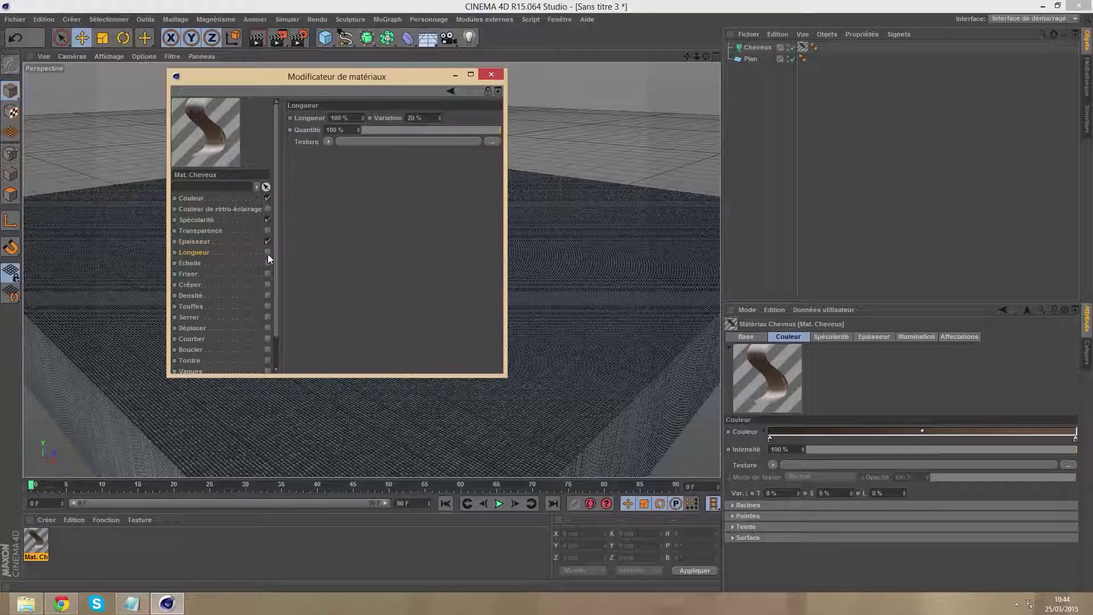
click(268, 252)
click(492, 142)
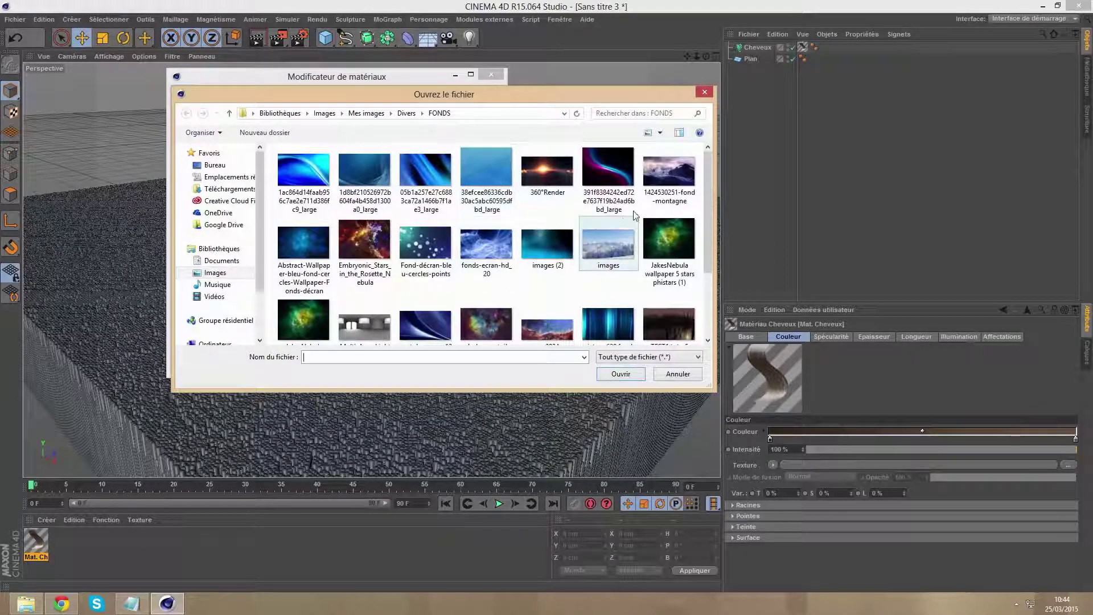
Load 'JakesNebula wallpaper 5 stars phistars (1)' from FONDS as the Longueur texture, copying it into the project
click(665, 235)
click(611, 255)
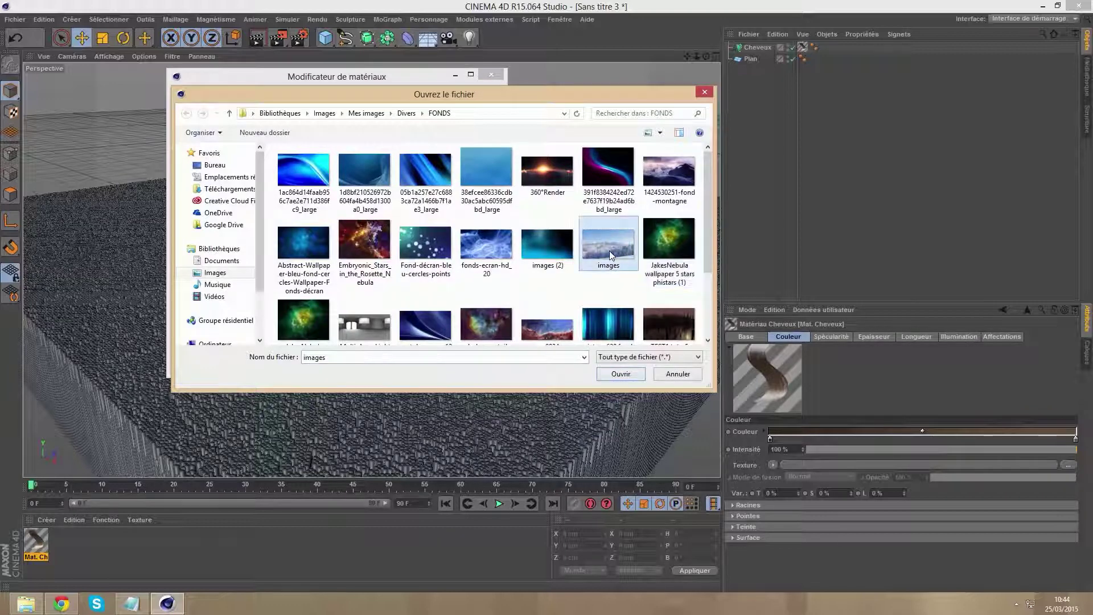
click(650, 257)
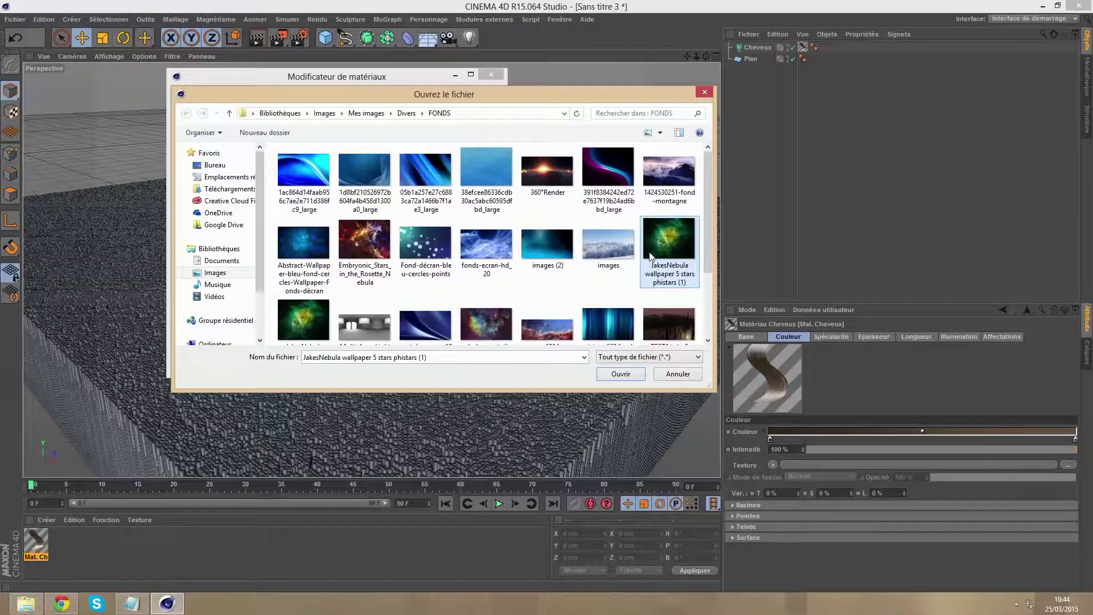
right_click(649, 252)
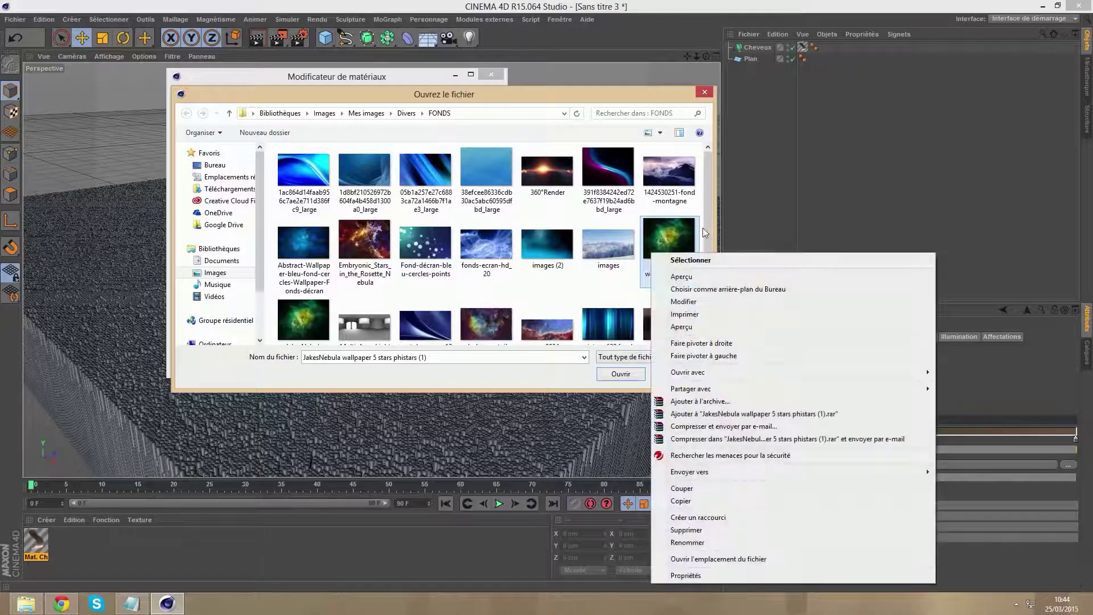
click(684, 234)
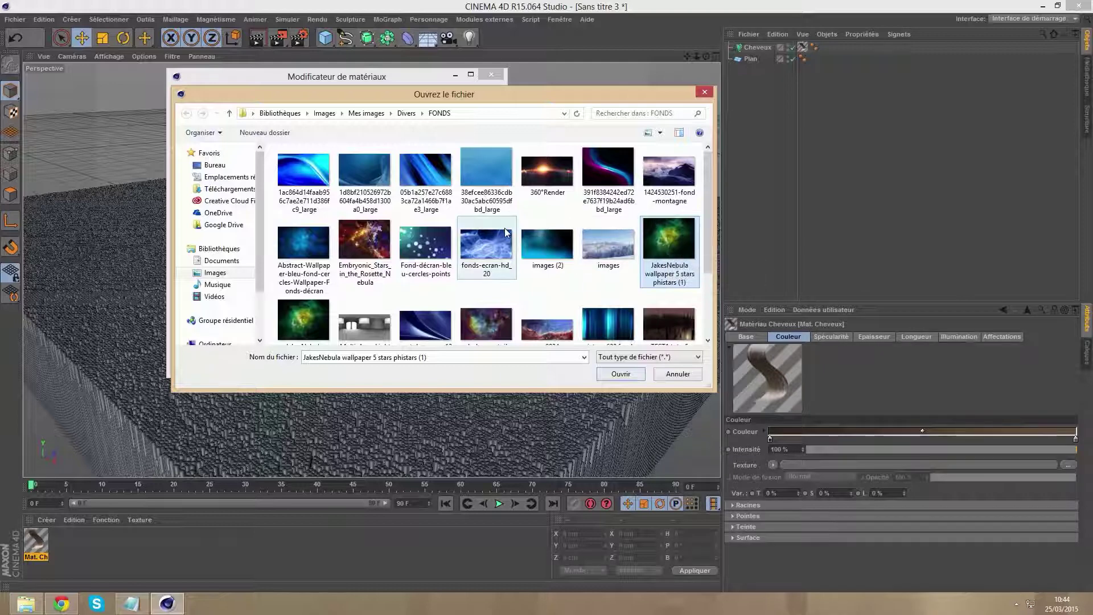
click(365, 241)
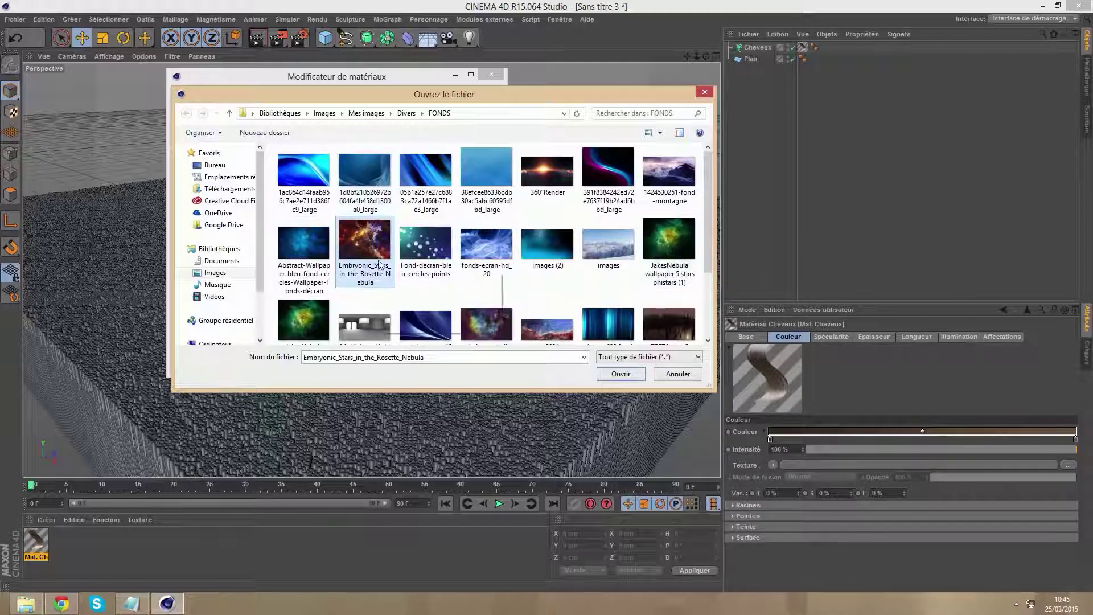
scroll(507, 279, down, 2)
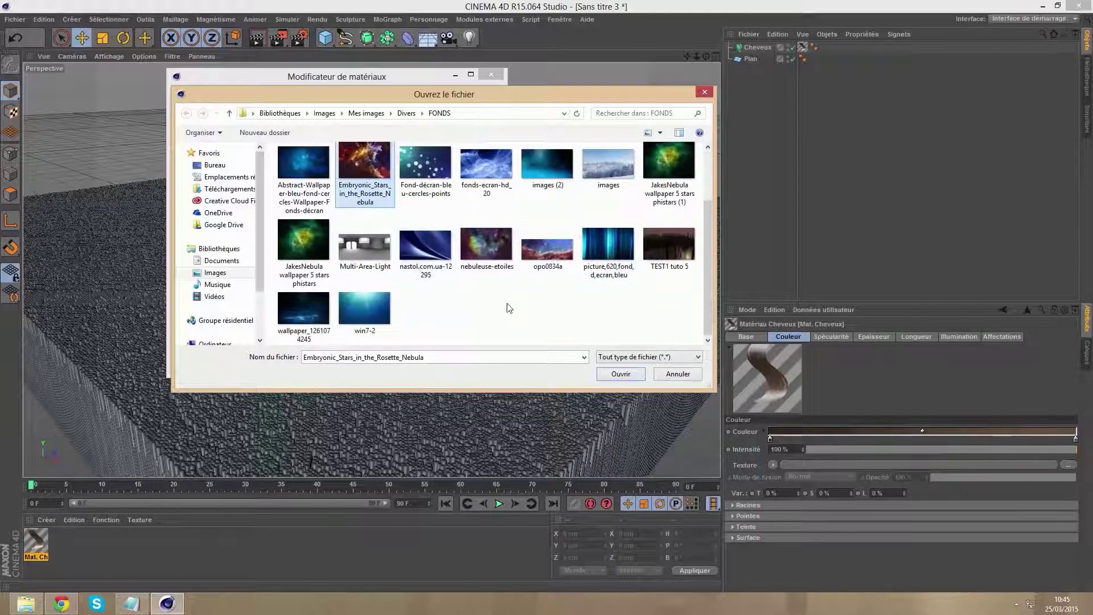
scroll(511, 308, up, 2)
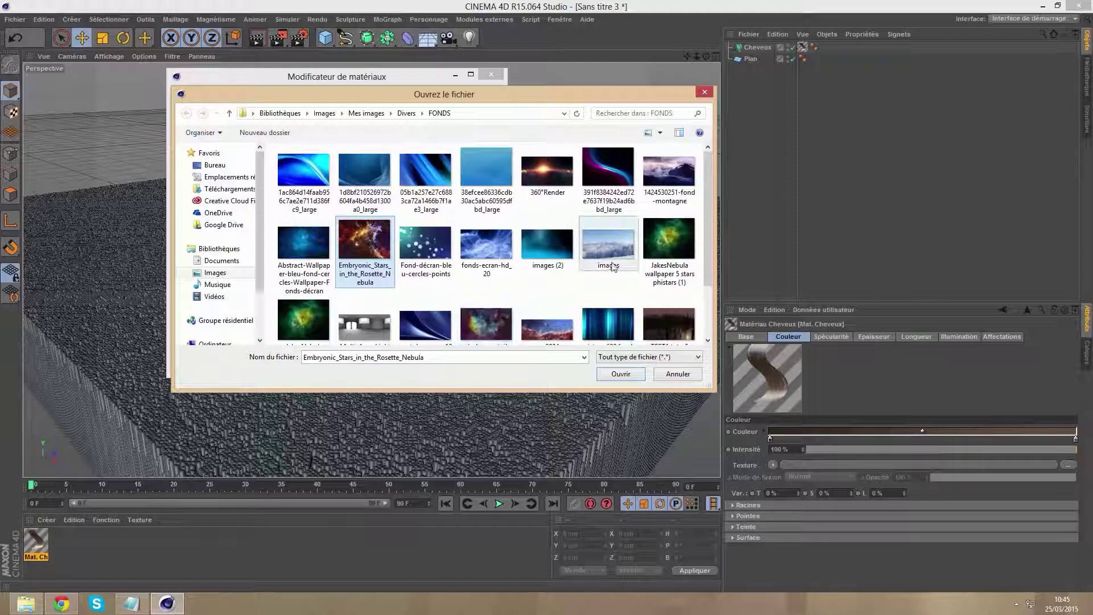
click(669, 240)
click(611, 375)
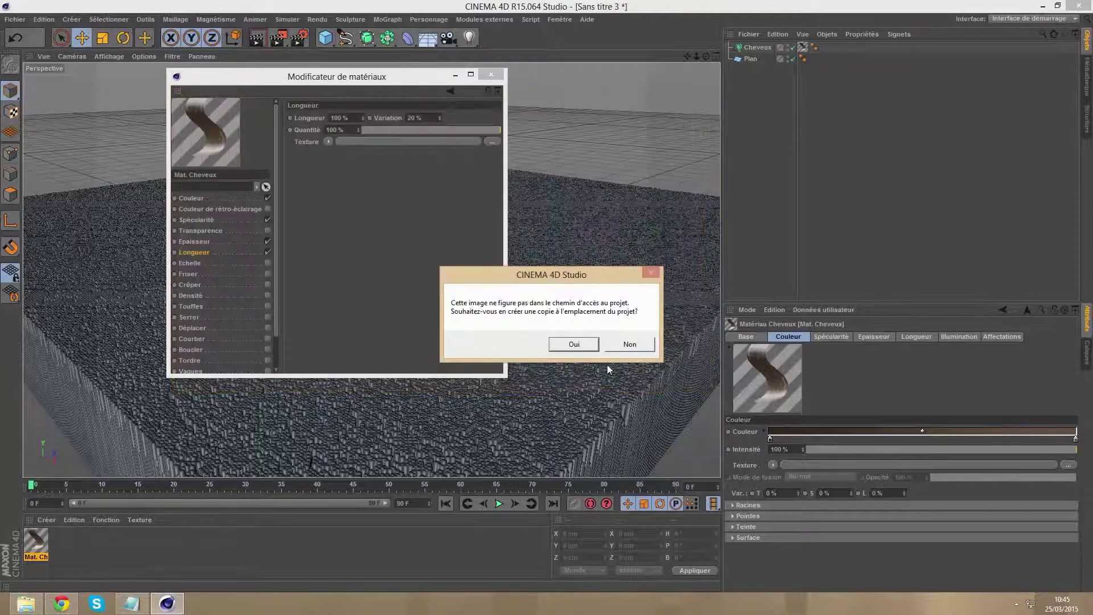
click(581, 347)
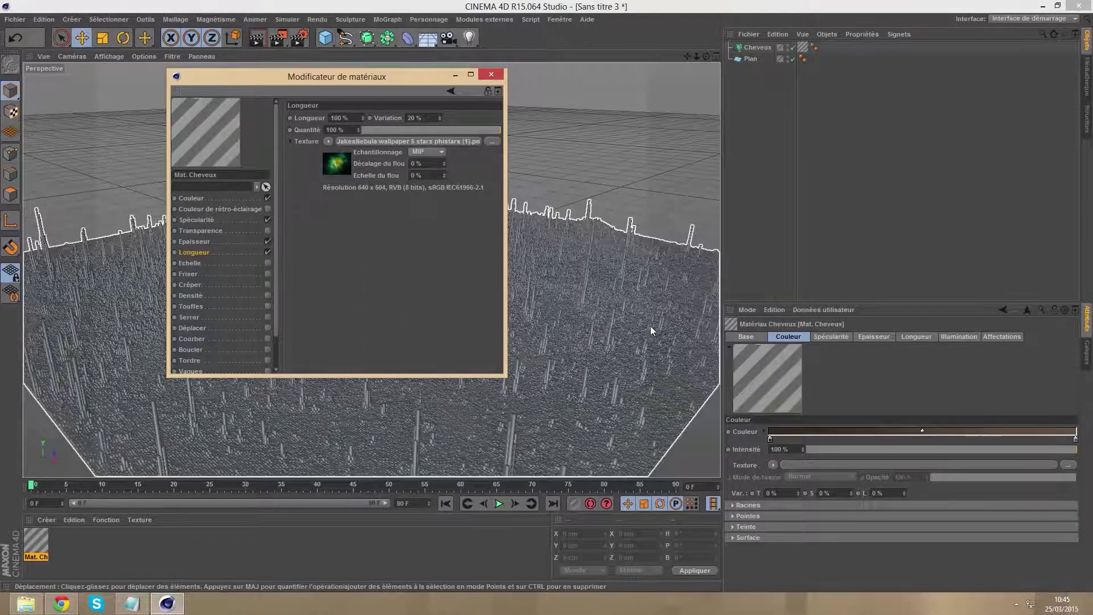
Close the Material Editor and zoom and orbit in among the varied-height hair columns
click(453, 75)
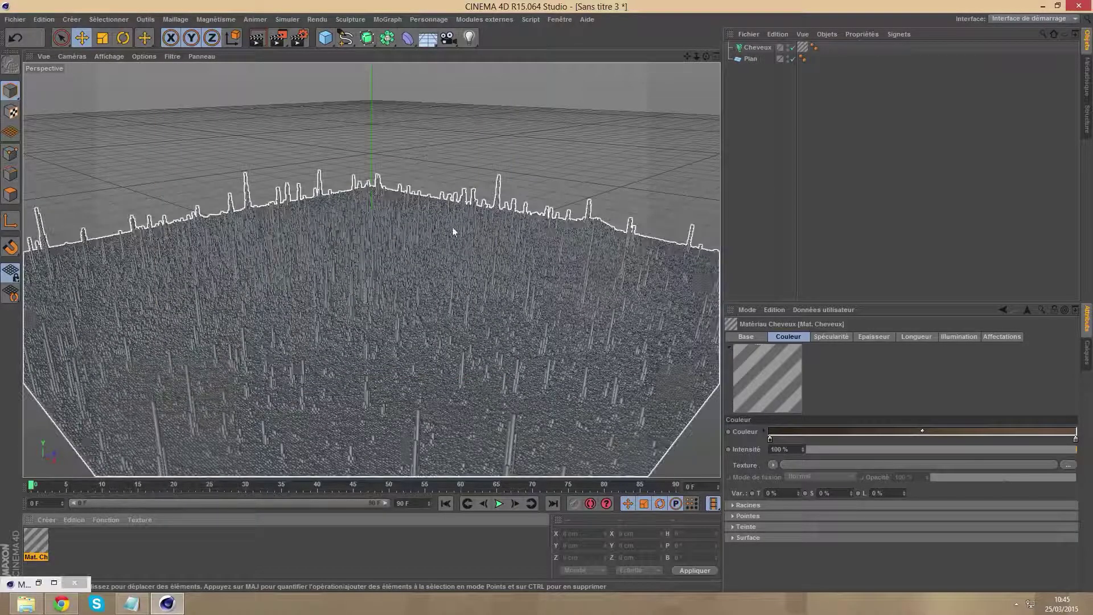
click(74, 582)
scroll(371, 270, up, 5)
scroll(371, 270, down, 2)
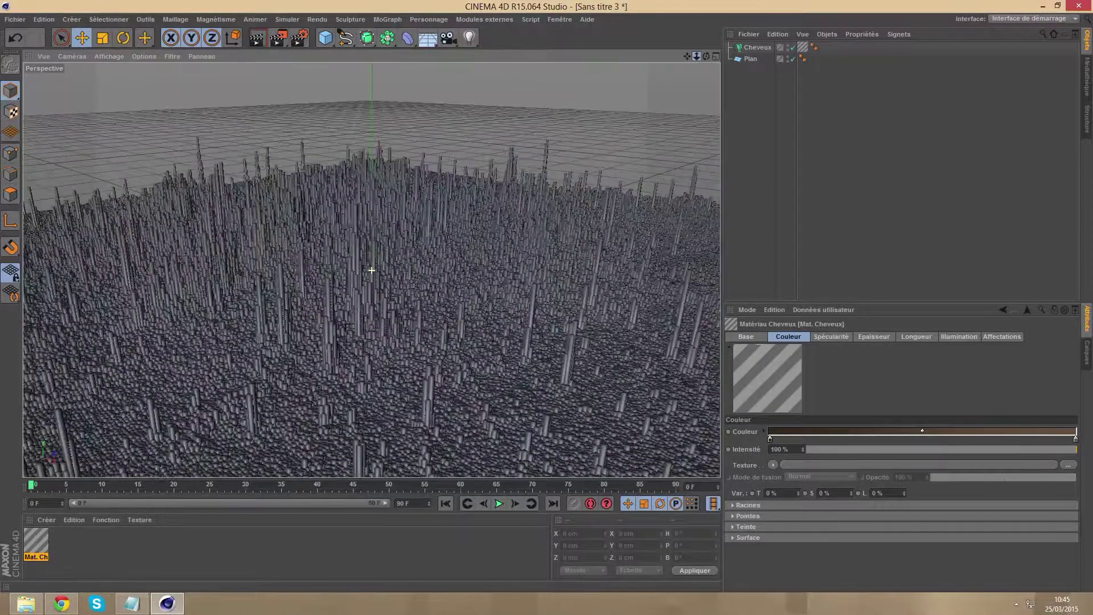
scroll(371, 270, up, 2)
scroll(371, 269, up, 2)
scroll(353, 279, up, 2)
scroll(279, 323, up, 1)
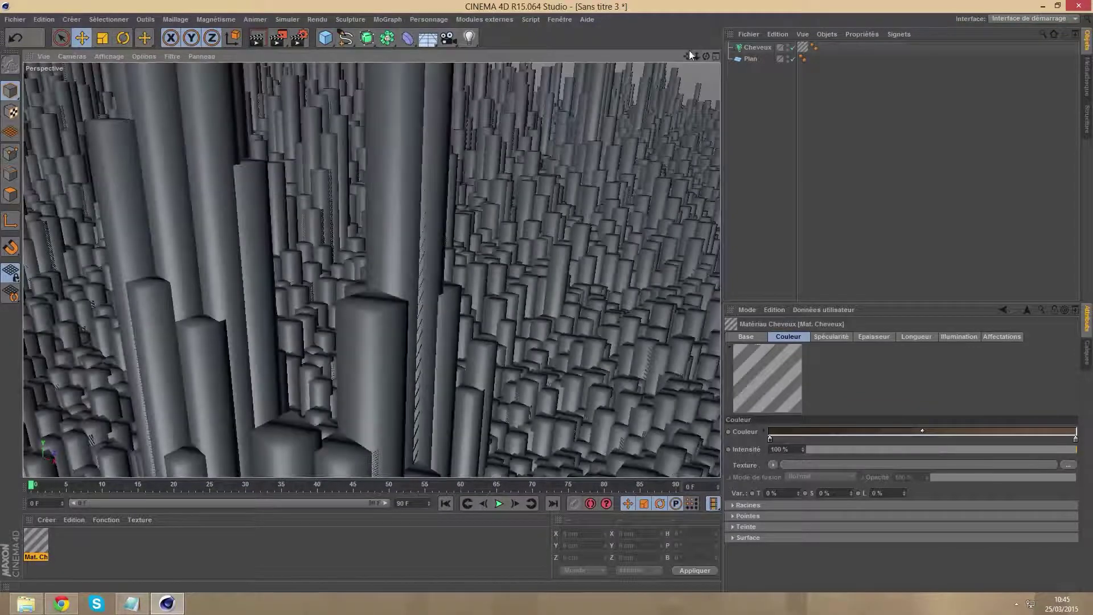
drag(687, 56, 717, 91)
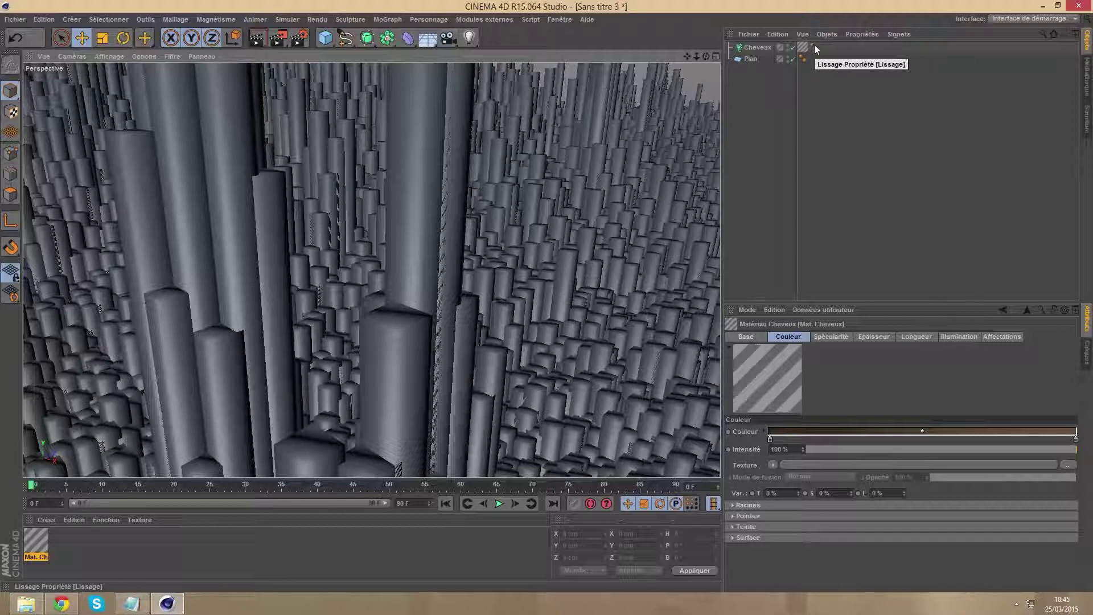
Set the Lissage tag's Angle maximum to 0° and render the view
click(813, 45)
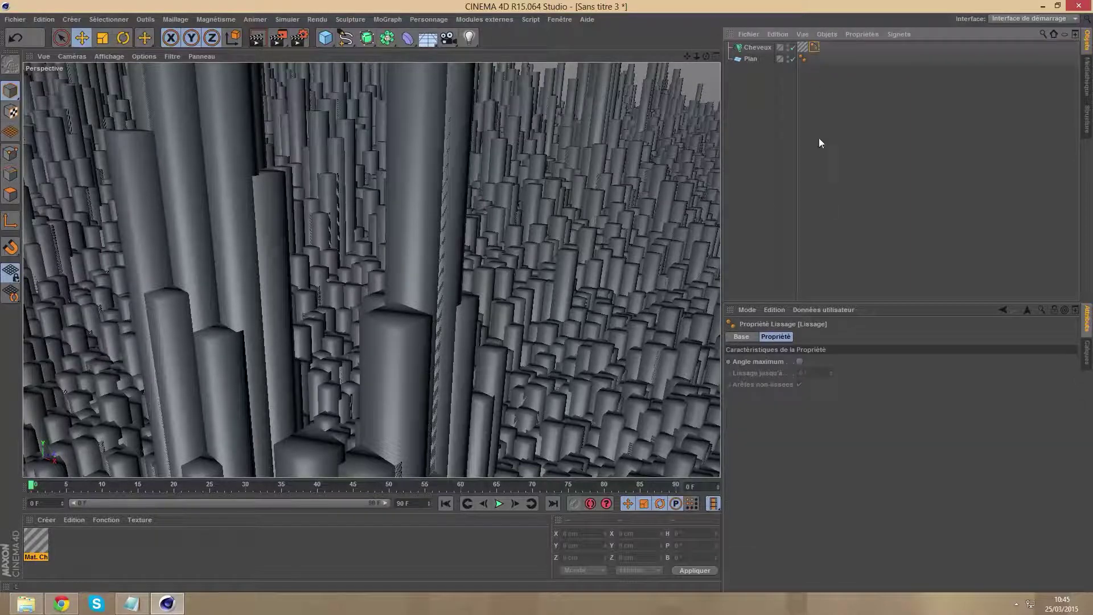
click(800, 362)
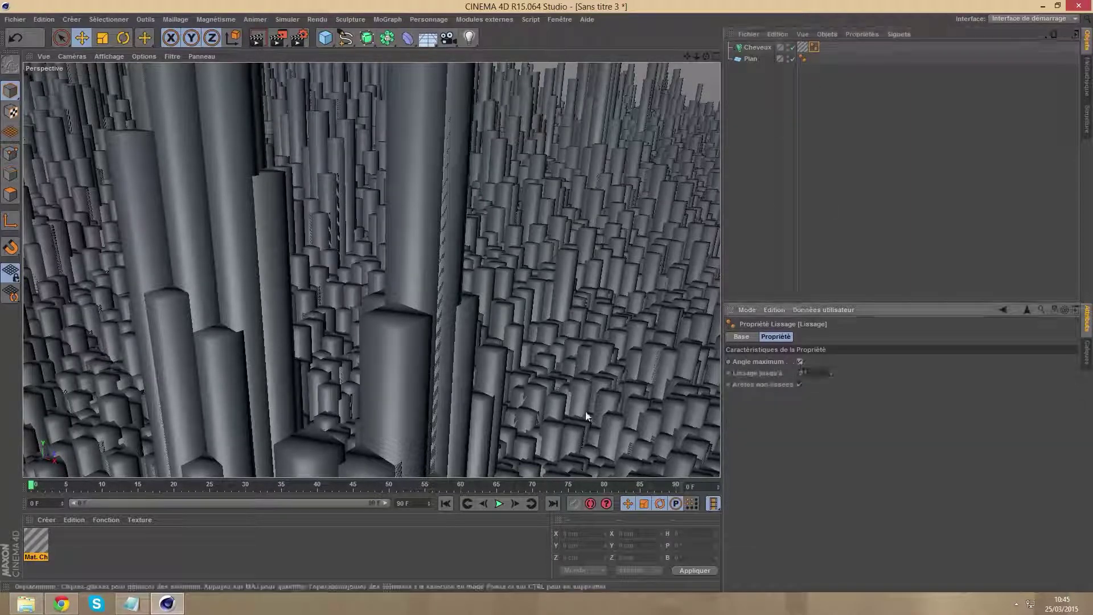
key(ctrl+r)
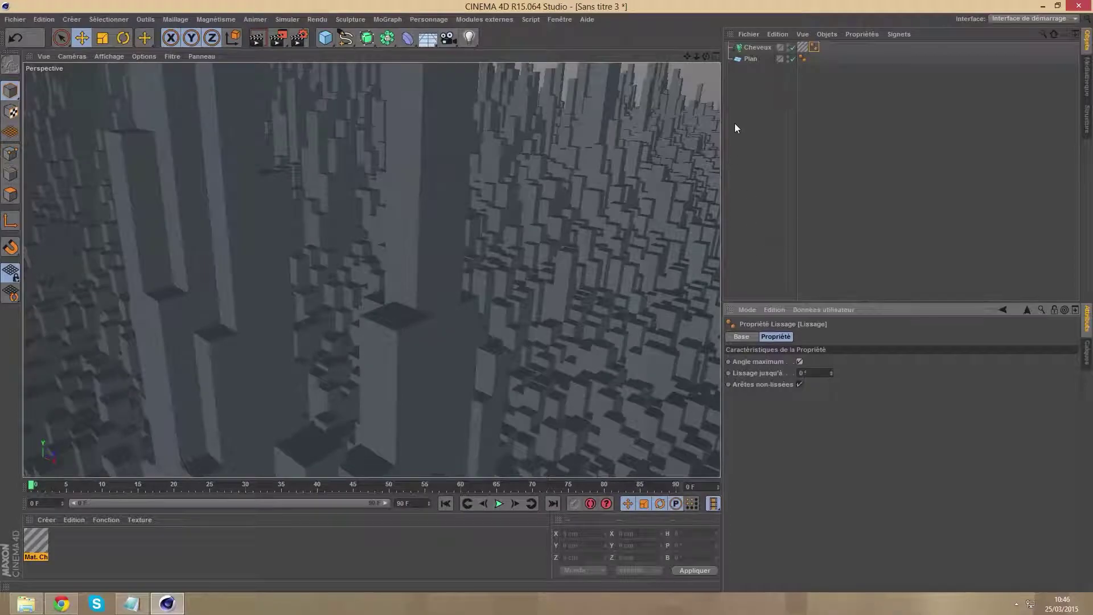
Zoom out to show the whole hair-covered plane, then deselect the tag and material
drag(696, 56, 371, 270)
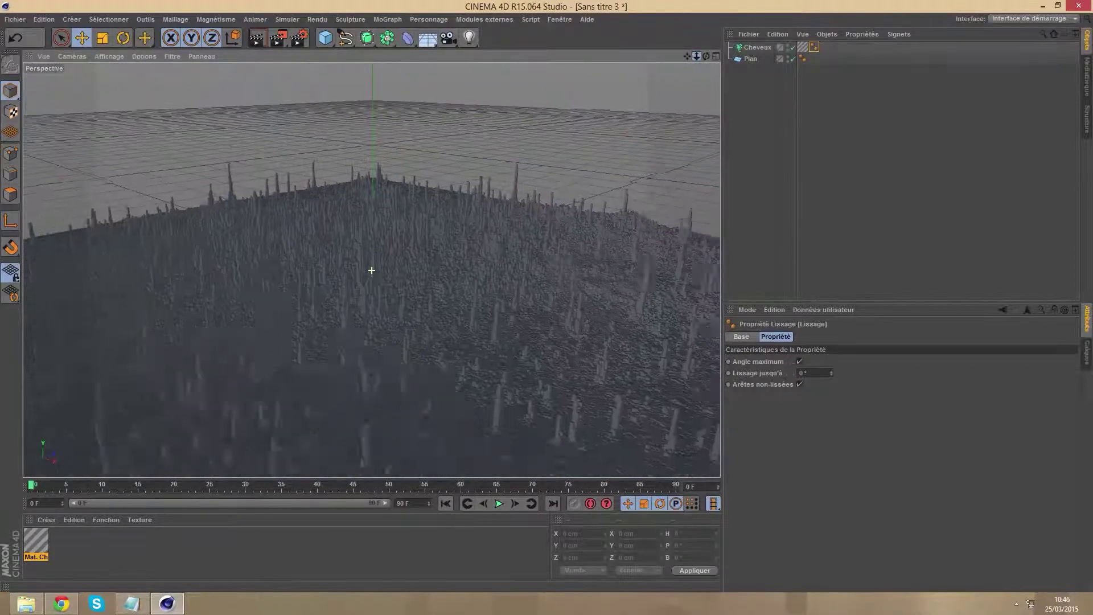
scroll(371, 270, down, 5)
scroll(371, 270, up, 6)
scroll(372, 270, up, 2)
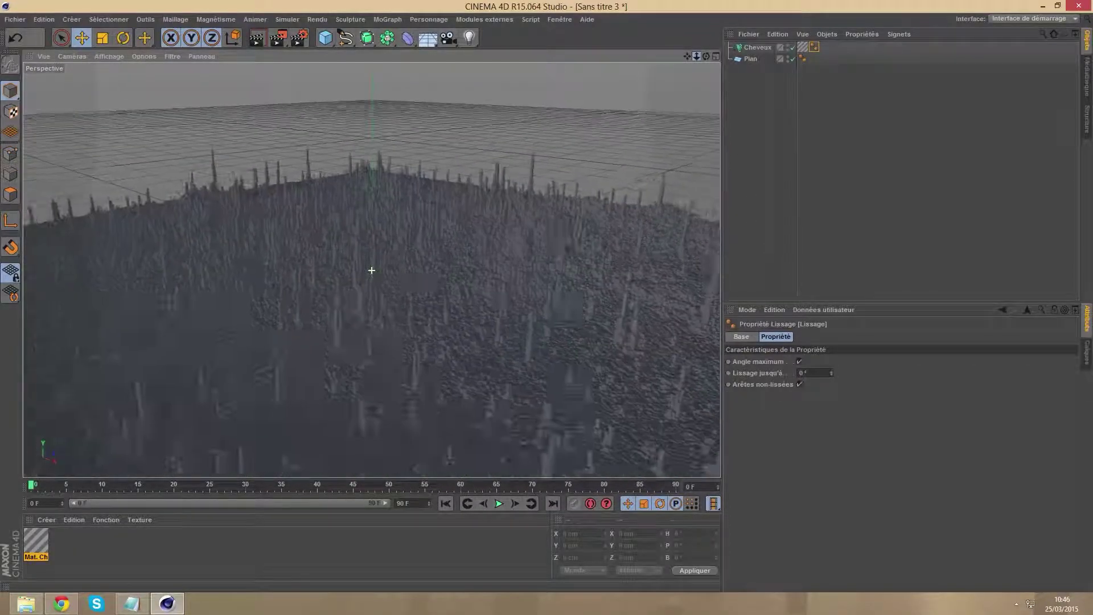
scroll(371, 270, up, 2)
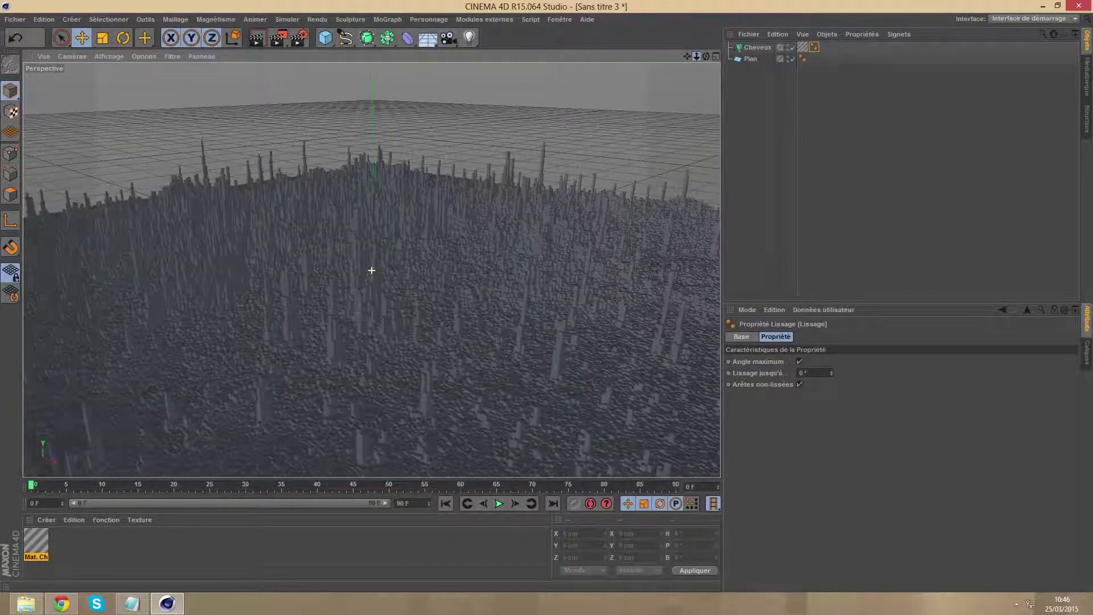
click(747, 116)
click(88, 544)
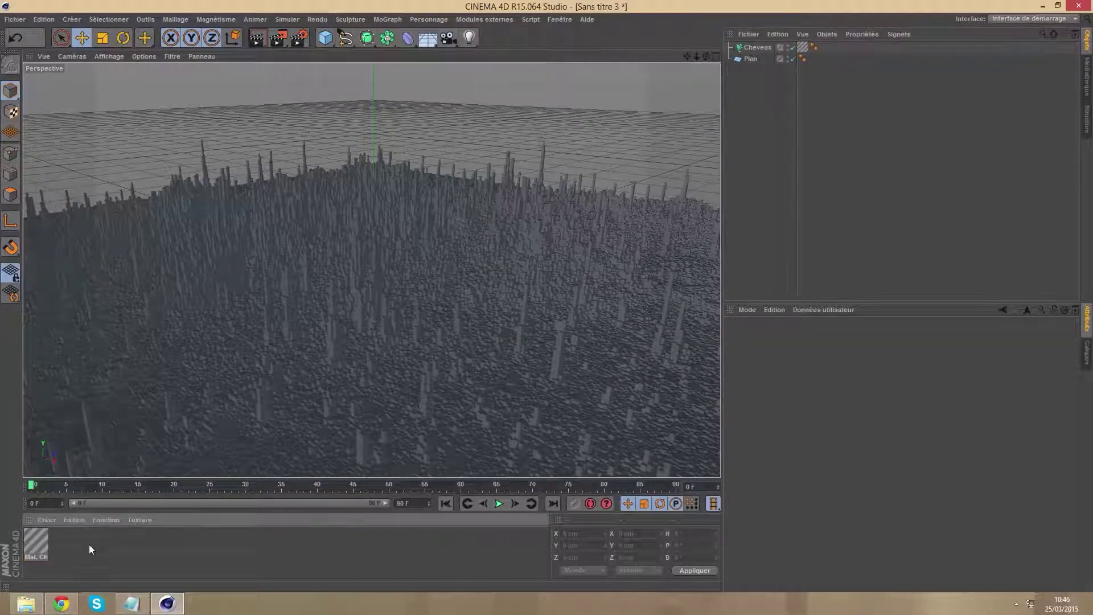
Create material Mat and texture its Couleur channel with the JakesNebula wallpaper image
double_click(89, 544)
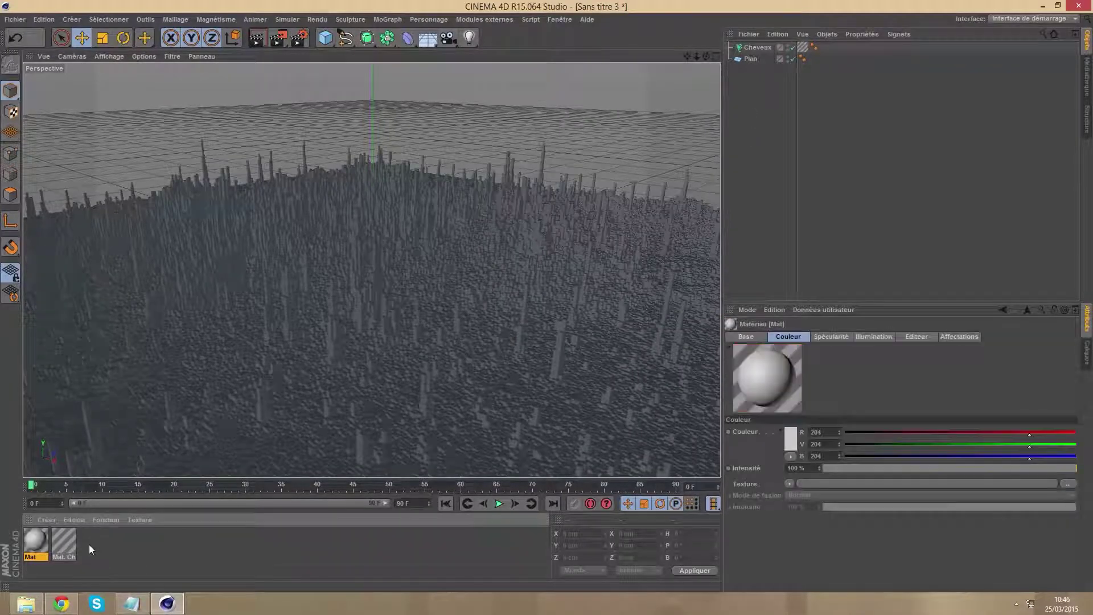
double_click(31, 542)
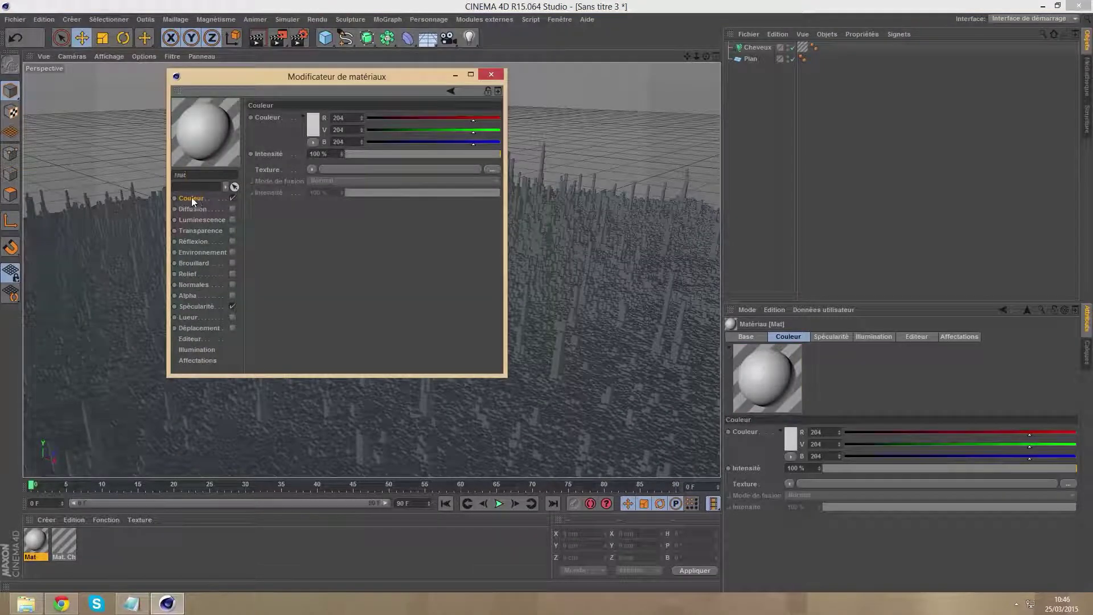
click(492, 169)
click(484, 207)
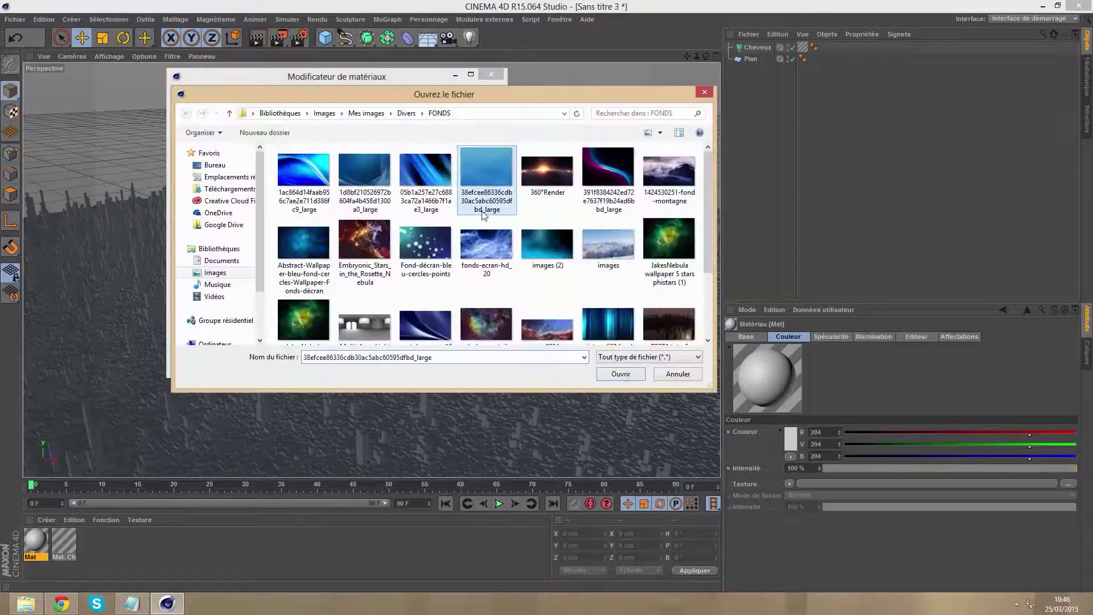
click(668, 245)
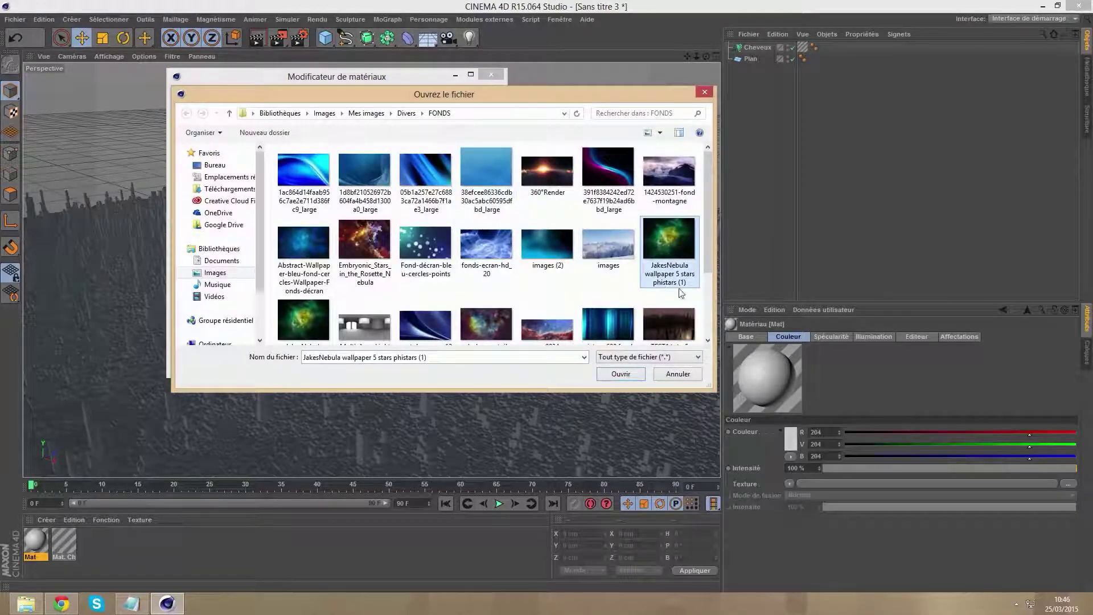
click(616, 377)
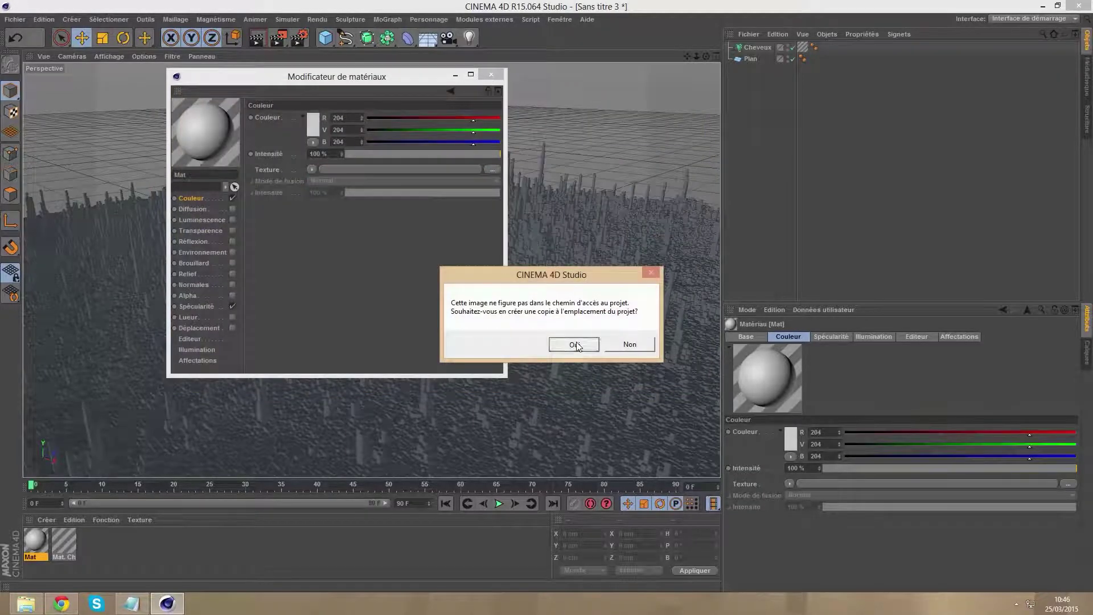
click(575, 345)
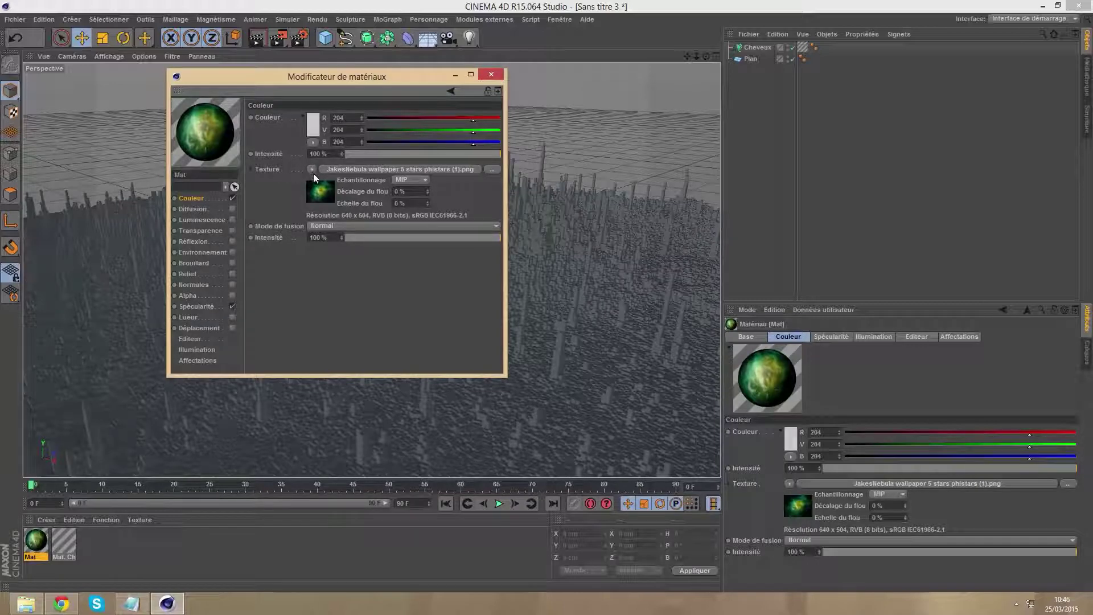
Wrap Mat's colour texture in a Pixélisé effect with Mosaïques U and V at 500, then close the editor
click(312, 170)
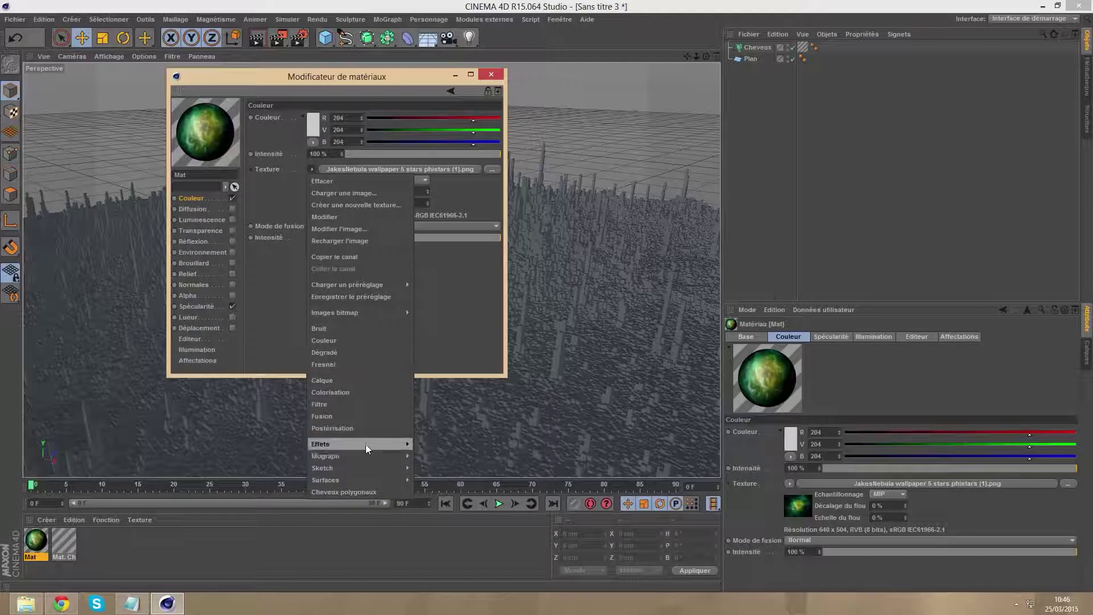
mouse_move(357, 444)
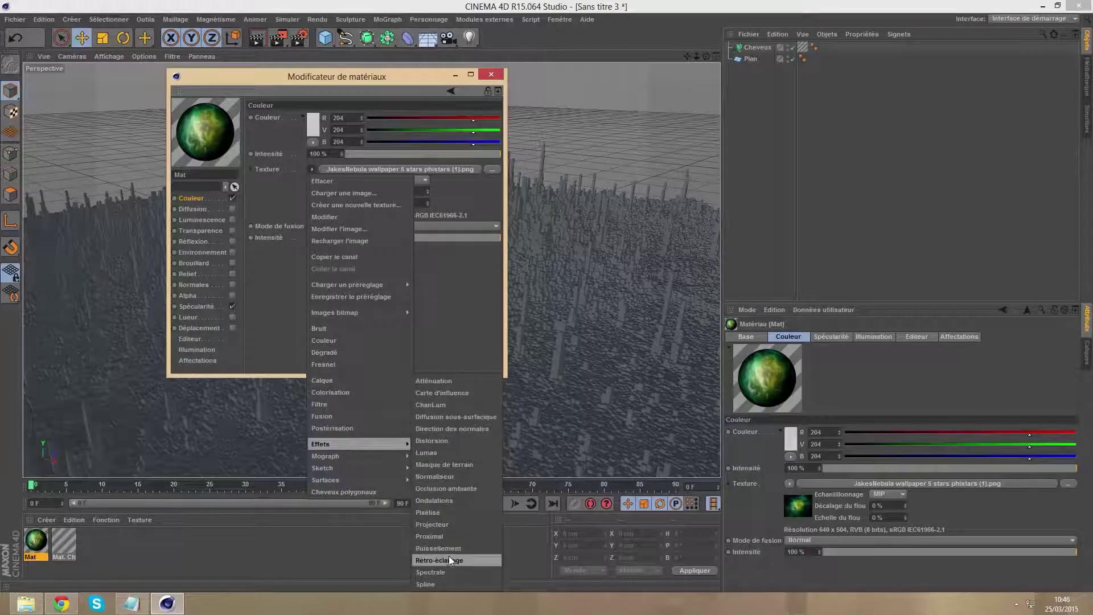
click(445, 511)
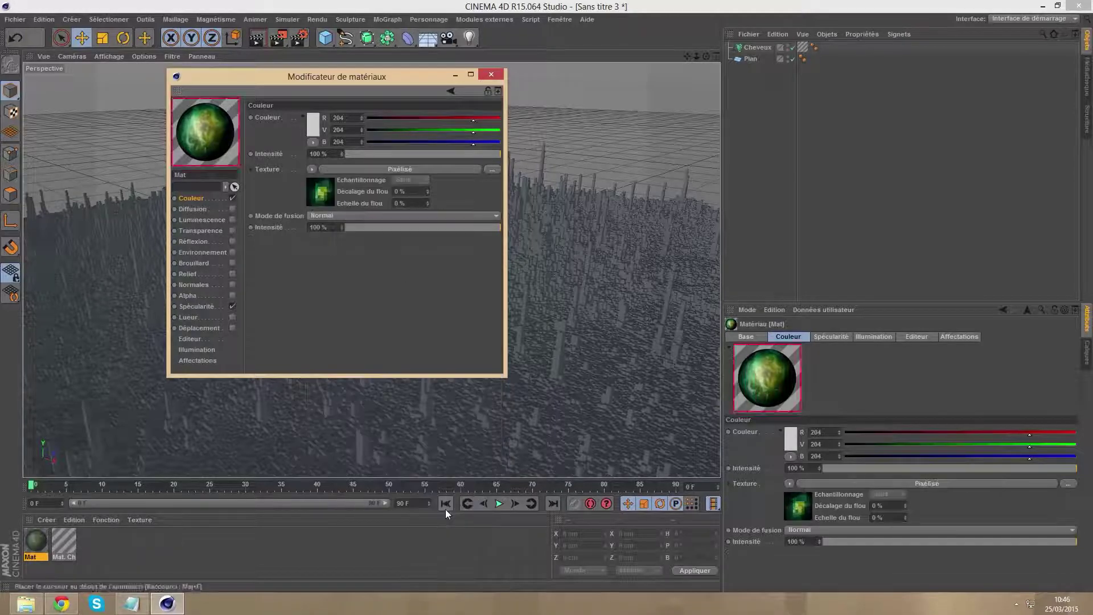
click(319, 191)
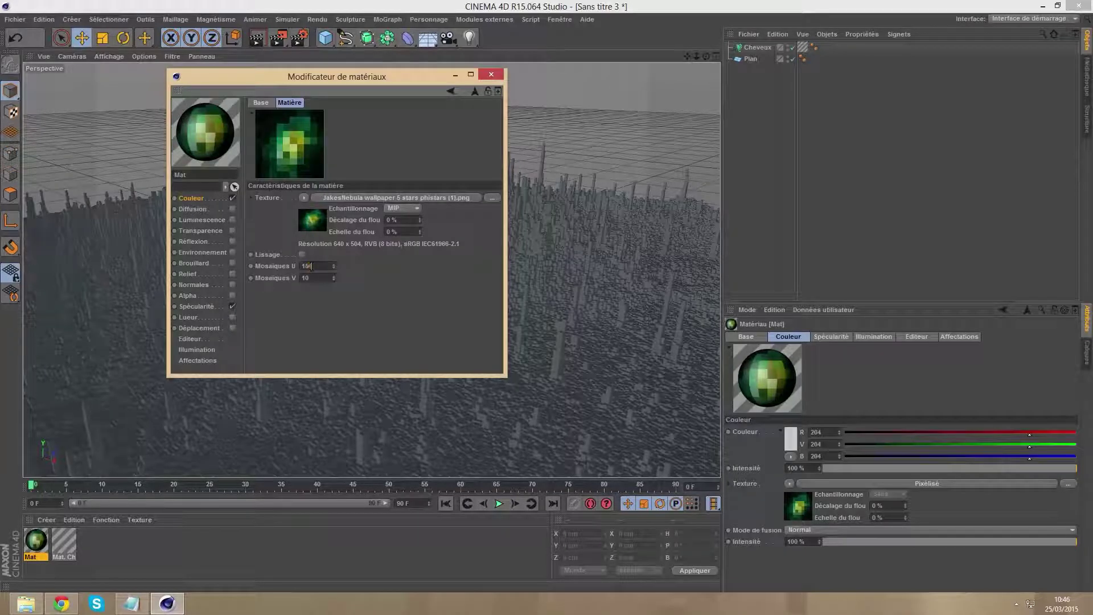
key(BackSpace)
key(BackSpace)
text(500)
key(Tab)
text(500)
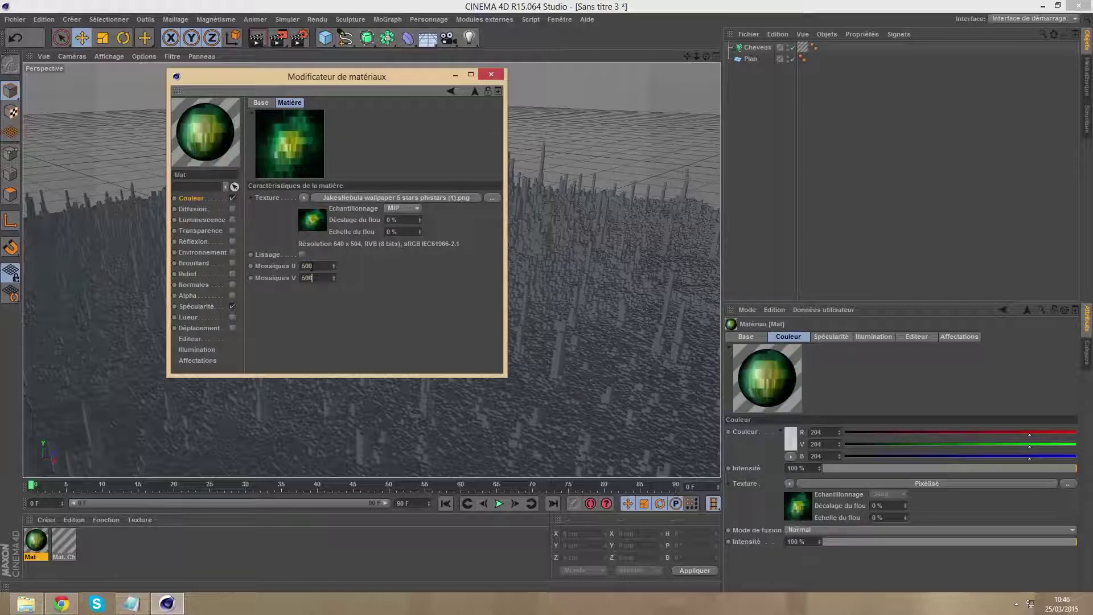
key(Return)
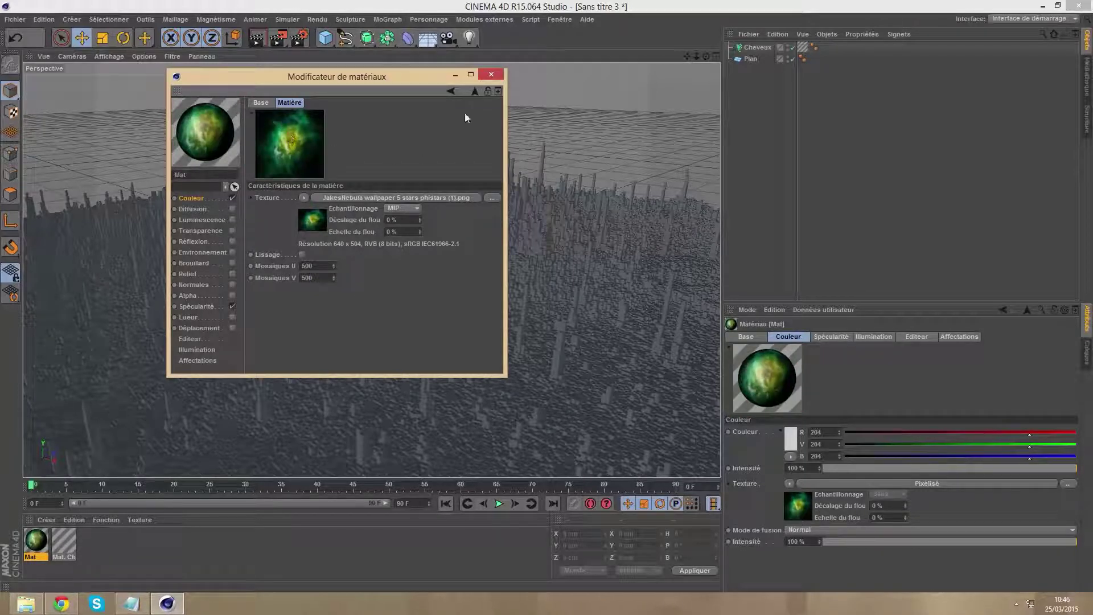
click(489, 74)
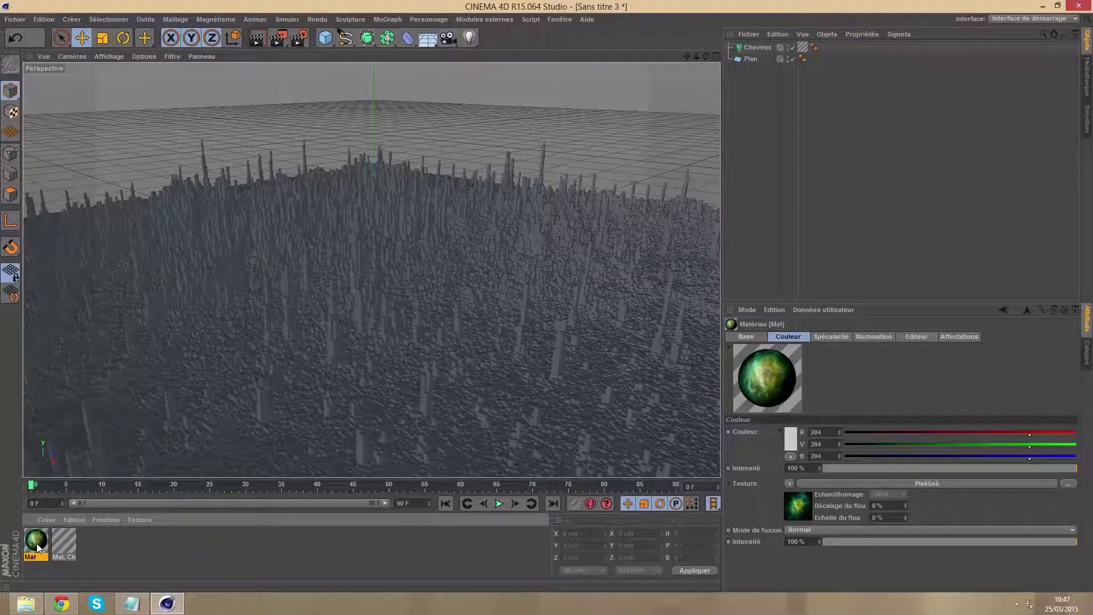
drag(37, 543, 764, 47)
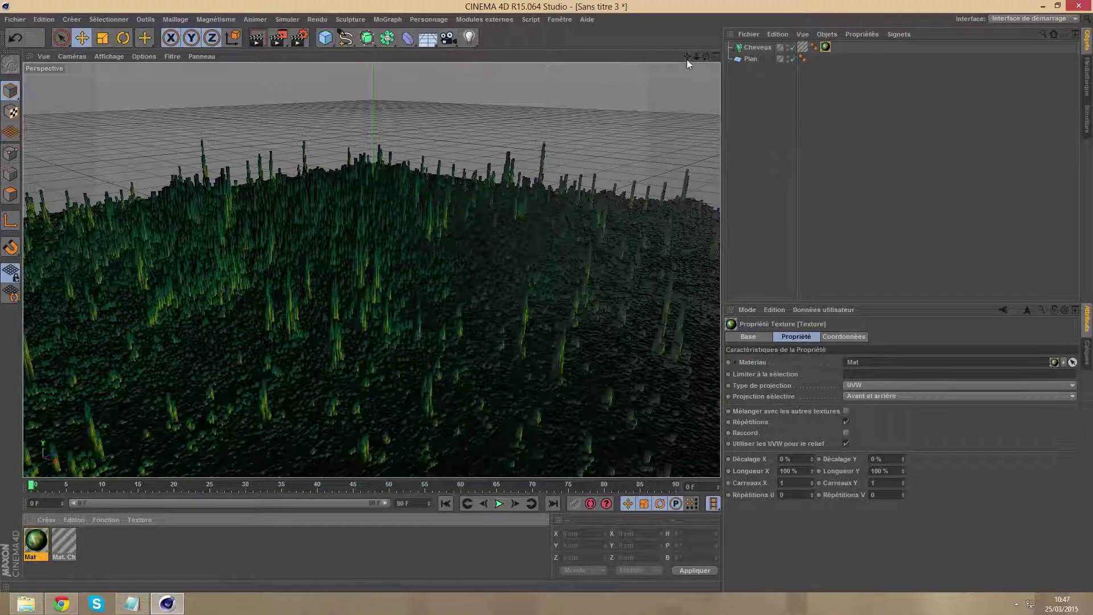
drag(686, 56, 700, 34)
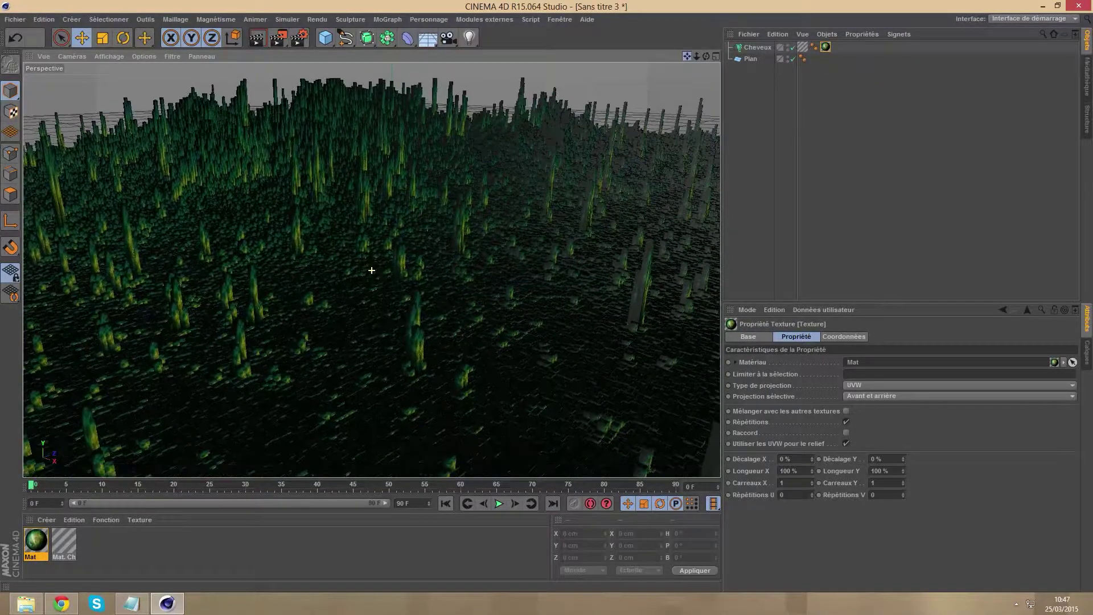
drag(686, 56, 685, 56)
click(268, 154)
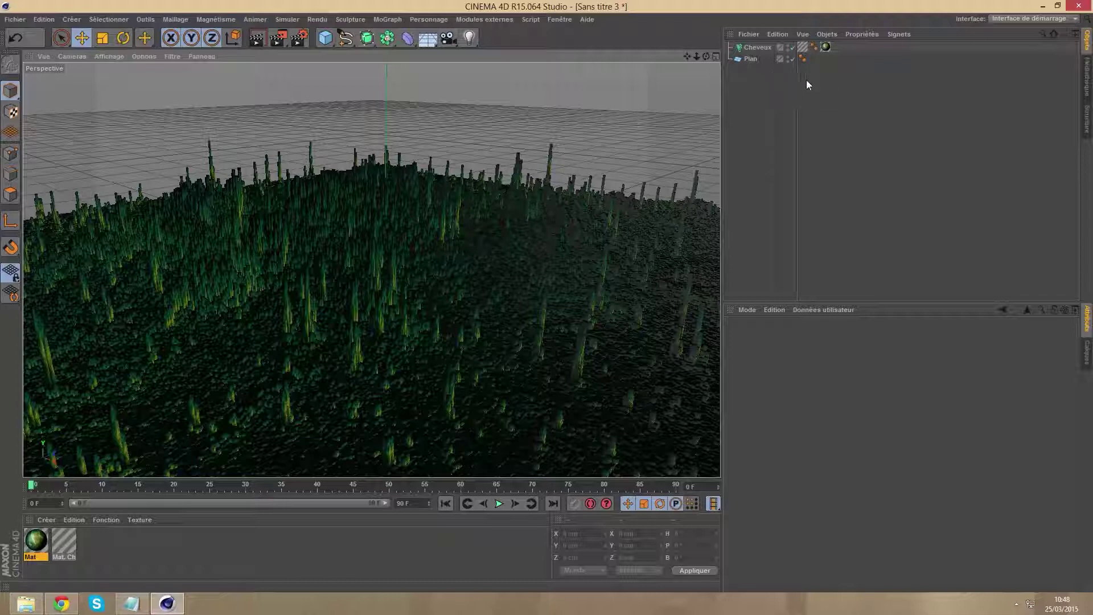
Set the hair's Mat texture tag to Planaire projection and move it onto the Plan object
click(826, 46)
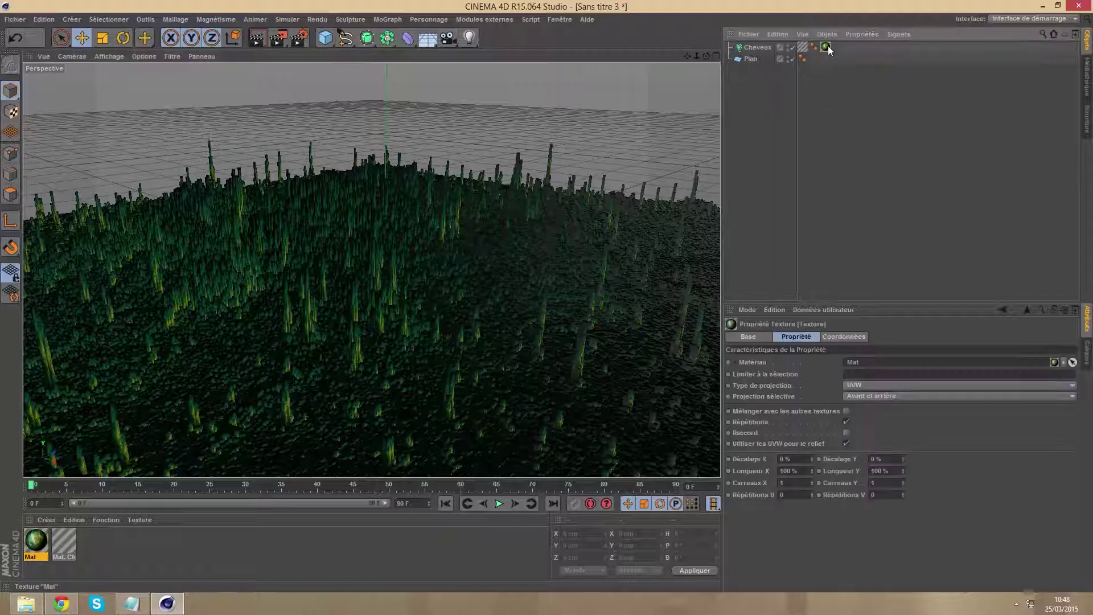
click(871, 386)
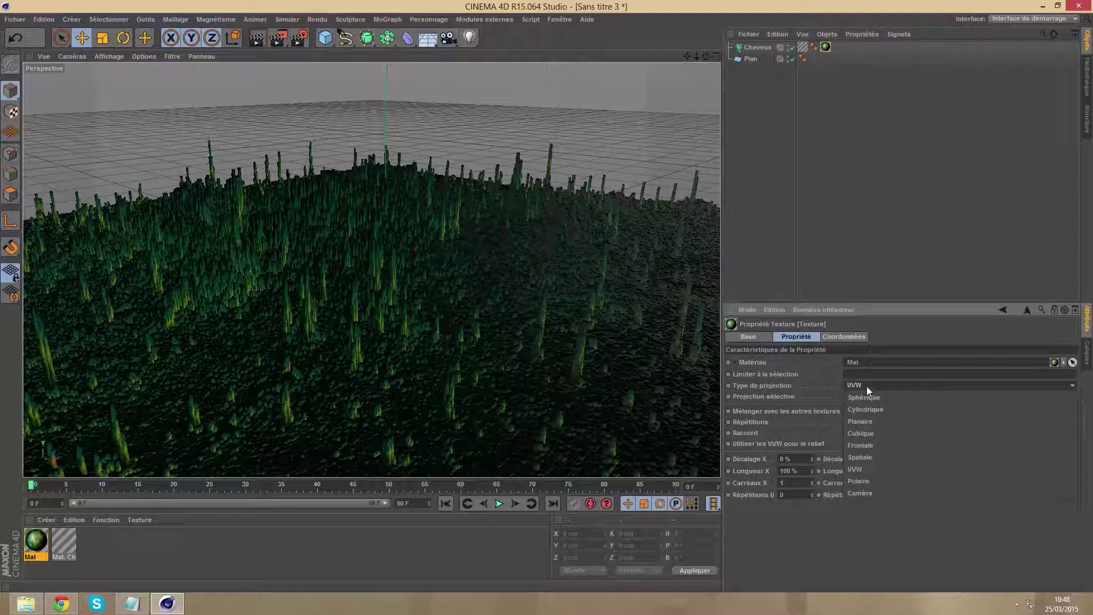
click(872, 423)
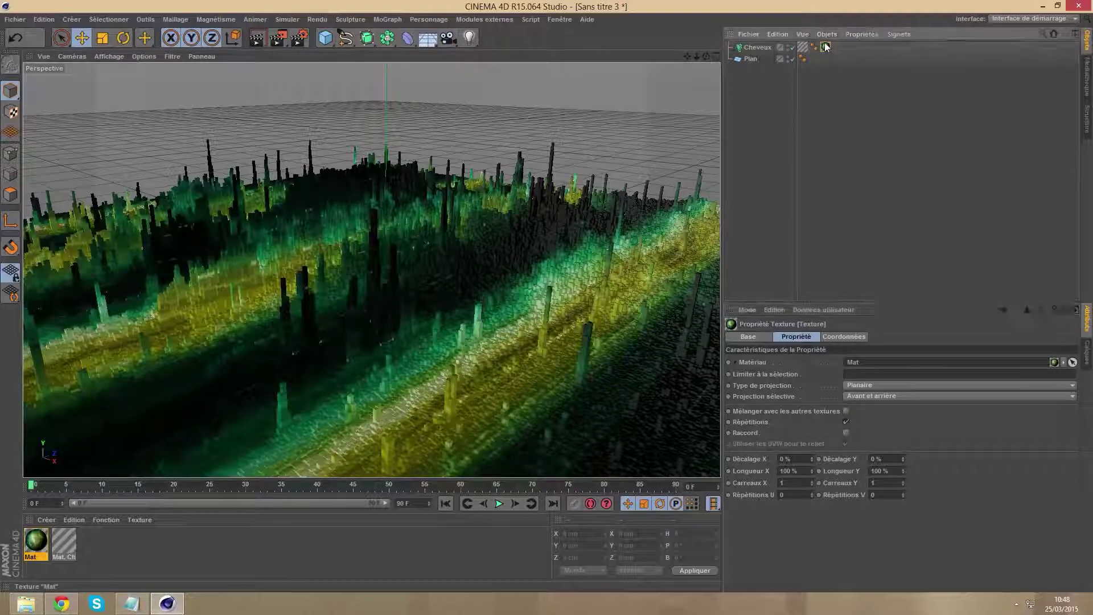
drag(826, 48, 814, 59)
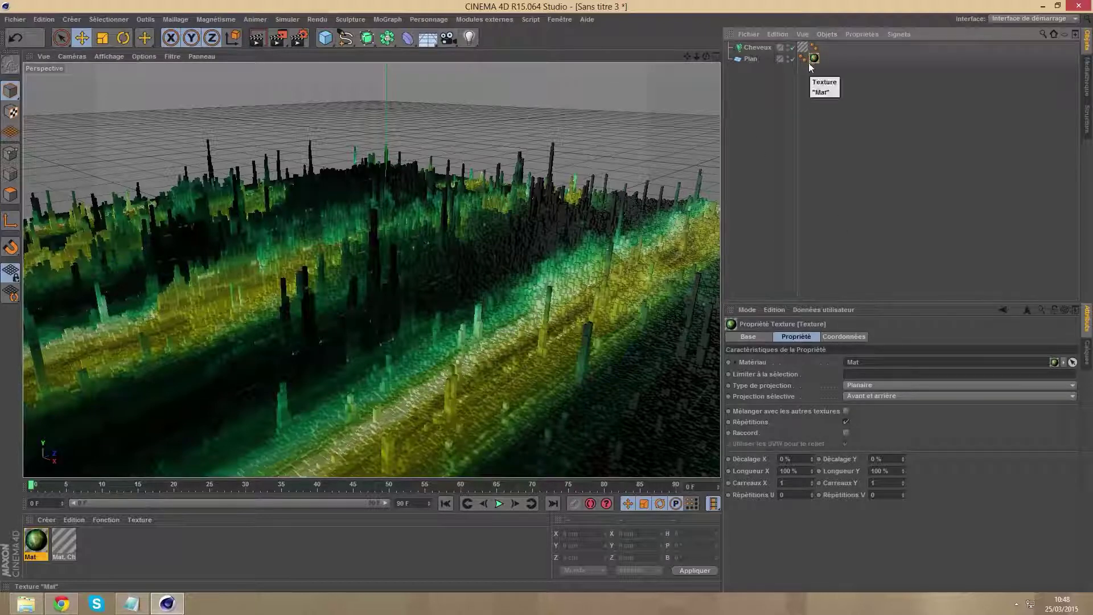
Hide Cheveux and rotate Plan's texture to about −90° pitch in Texture mode with axes enabled
click(794, 48)
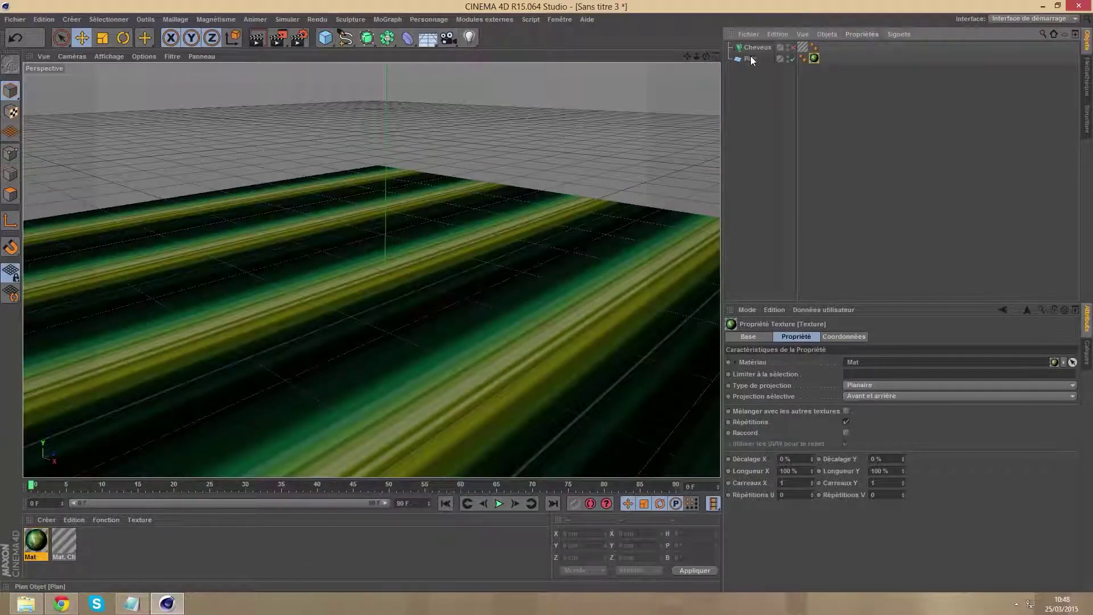
click(750, 59)
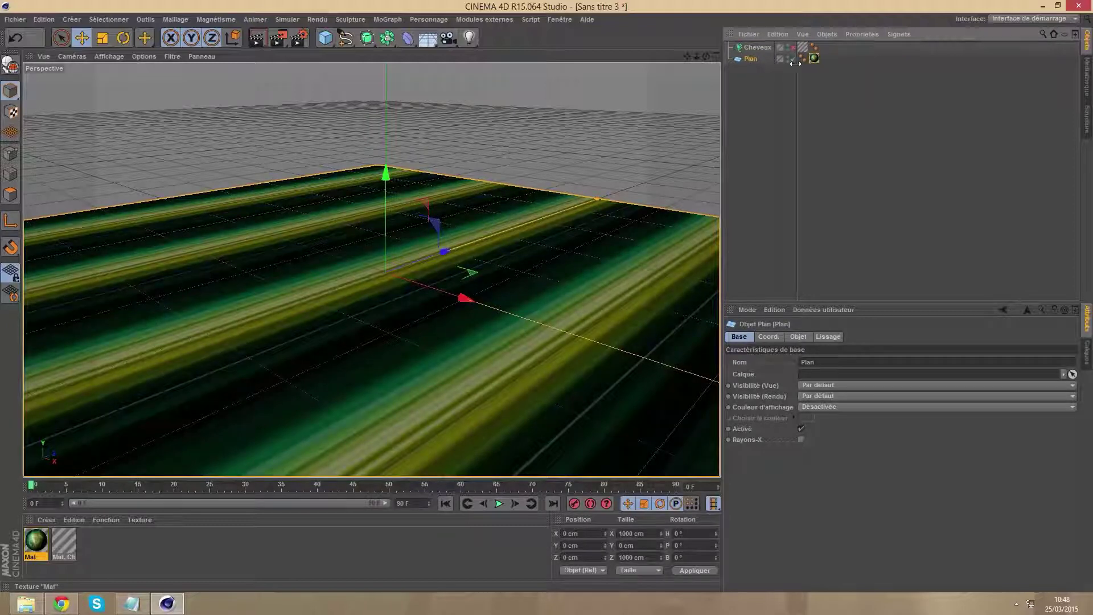
click(11, 112)
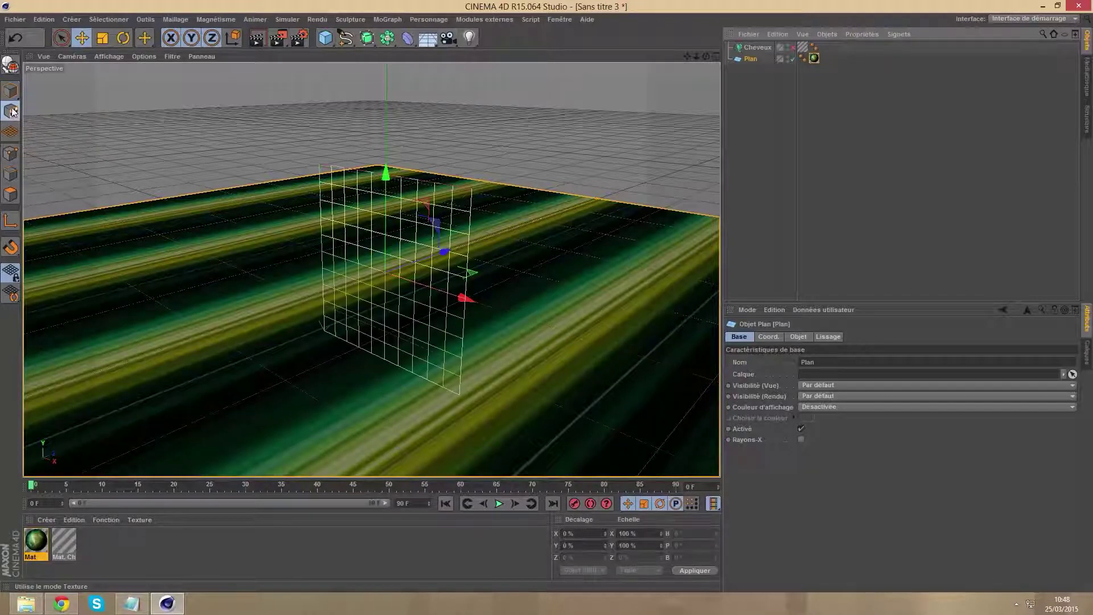
click(8, 222)
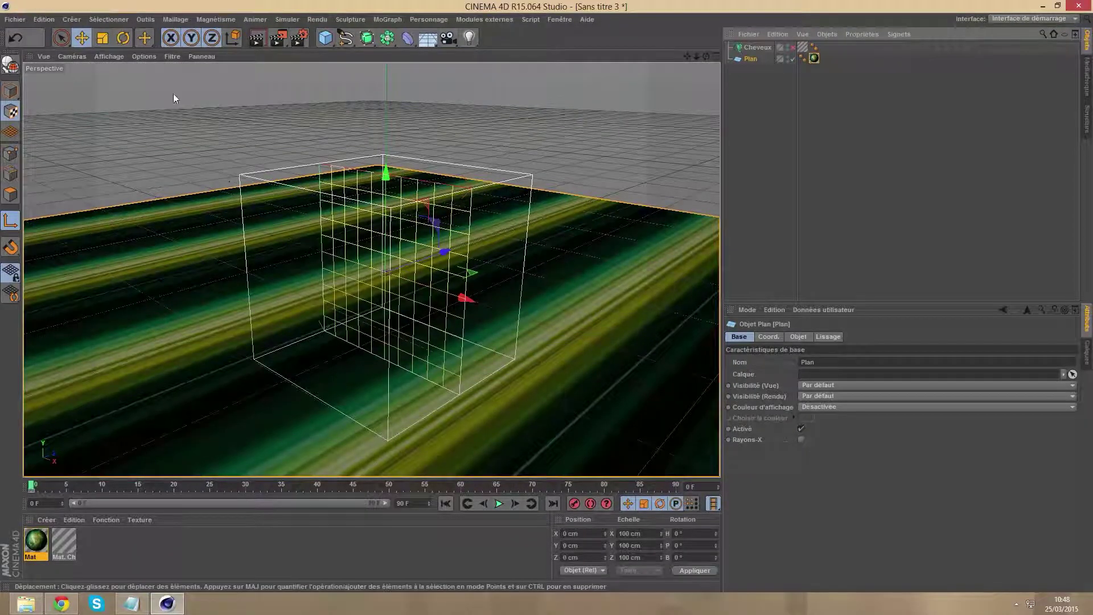
click(122, 38)
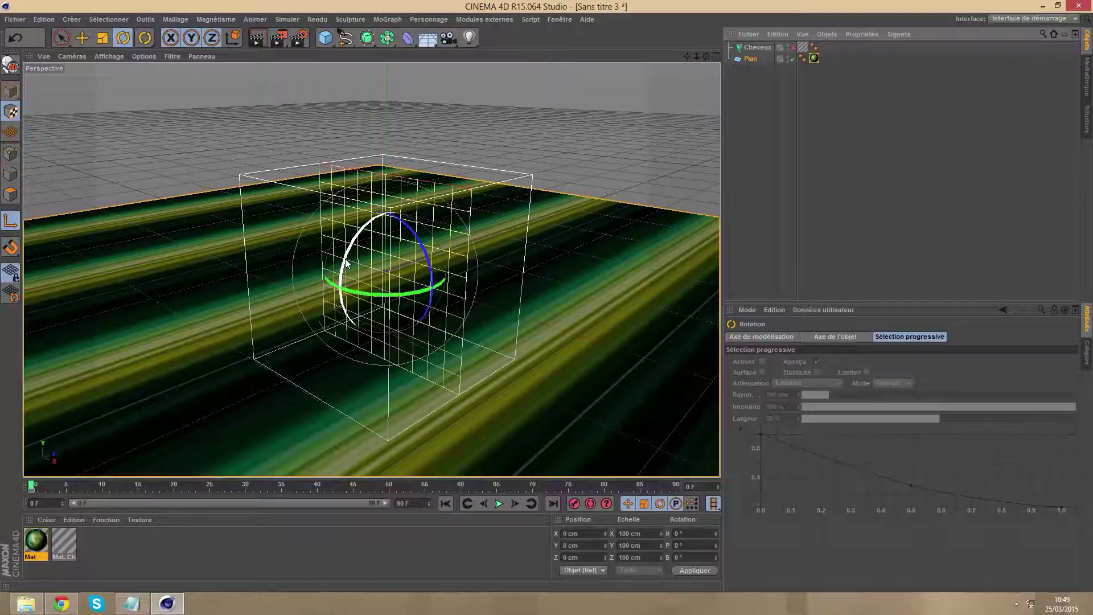
mouse_move(346, 261)
mouse_down()
mouse_move(362, 240)
mouse_move(399, 239)
mouse_up()
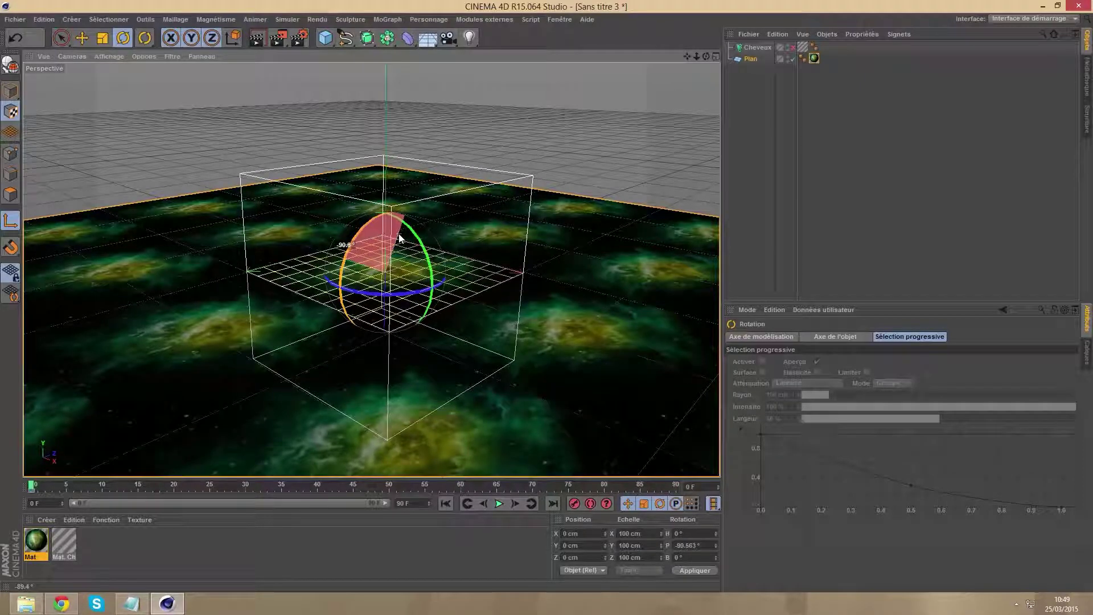
drag(399, 238, 398, 238)
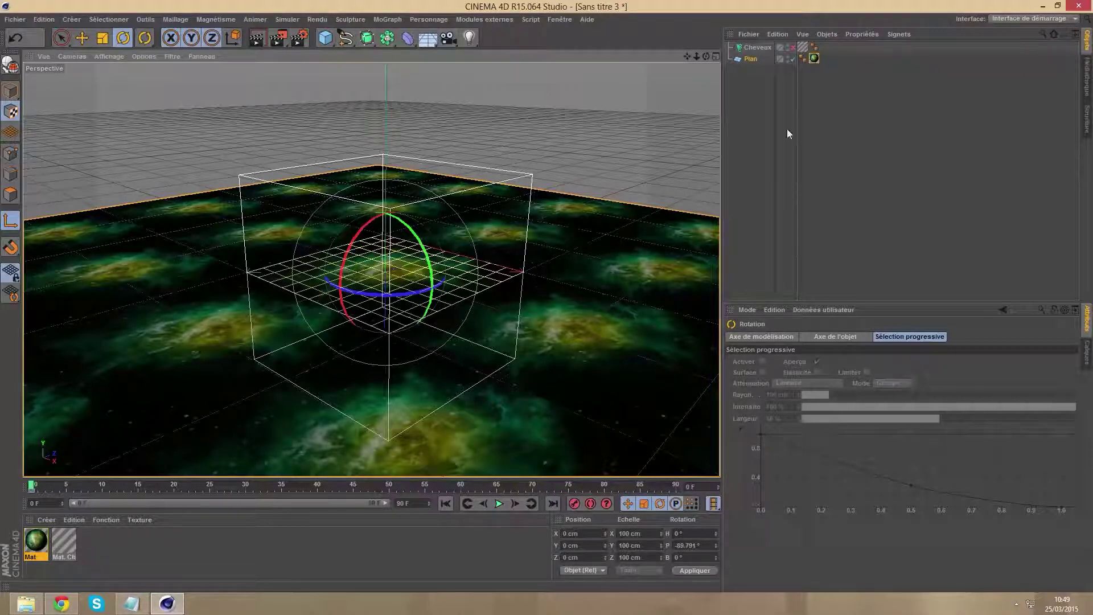
Set the Plan texture tag's Coordonnées rotation pitch (Rot P) to 90°
click(814, 58)
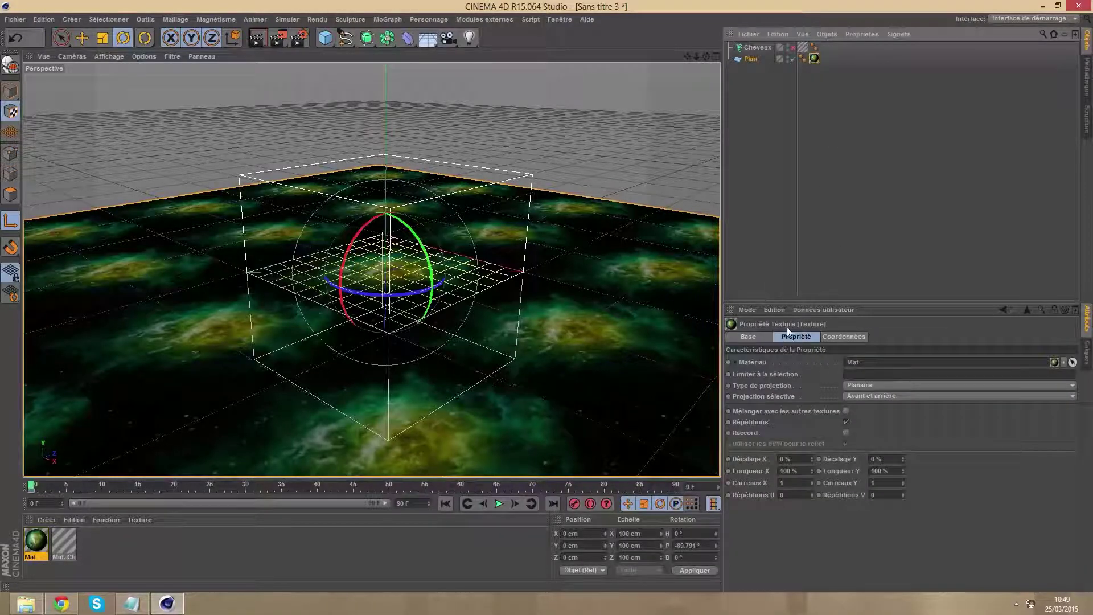
click(757, 336)
click(842, 336)
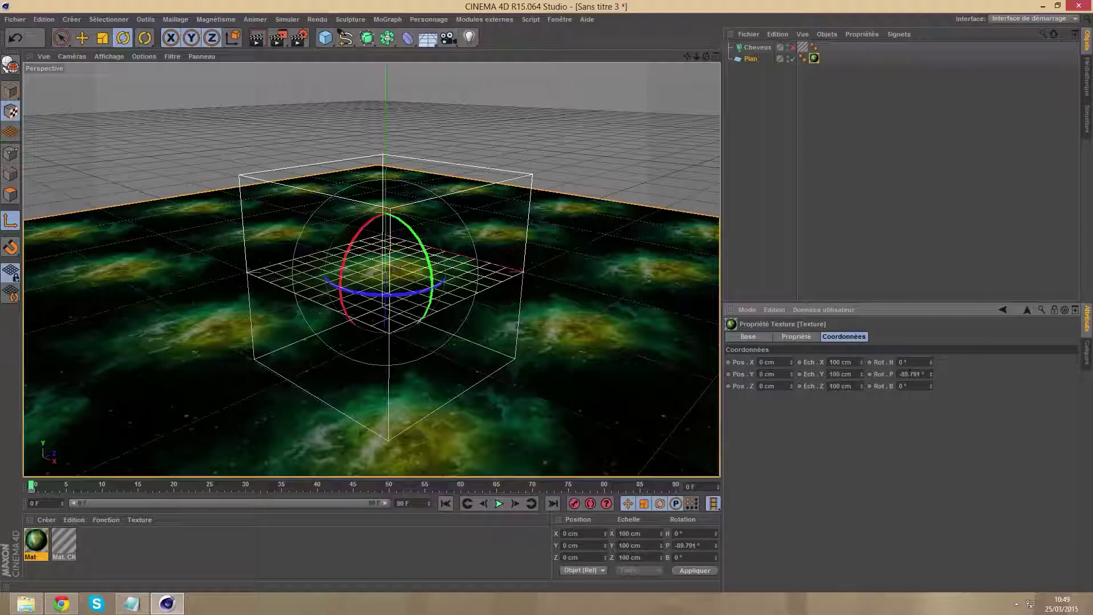
double_click(909, 374)
text(0)
key(BackSpace)
text(90)
key(Return)
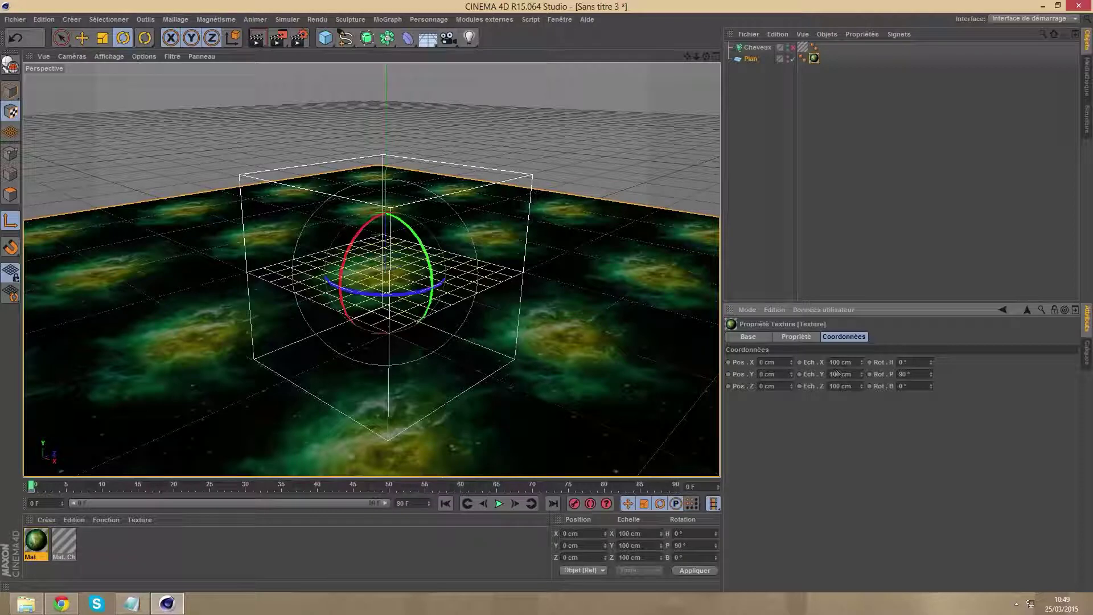
Scale the texture to 500 cm on X, Y and Z
double_click(834, 362)
text(50)
key(Tab)
text(50)
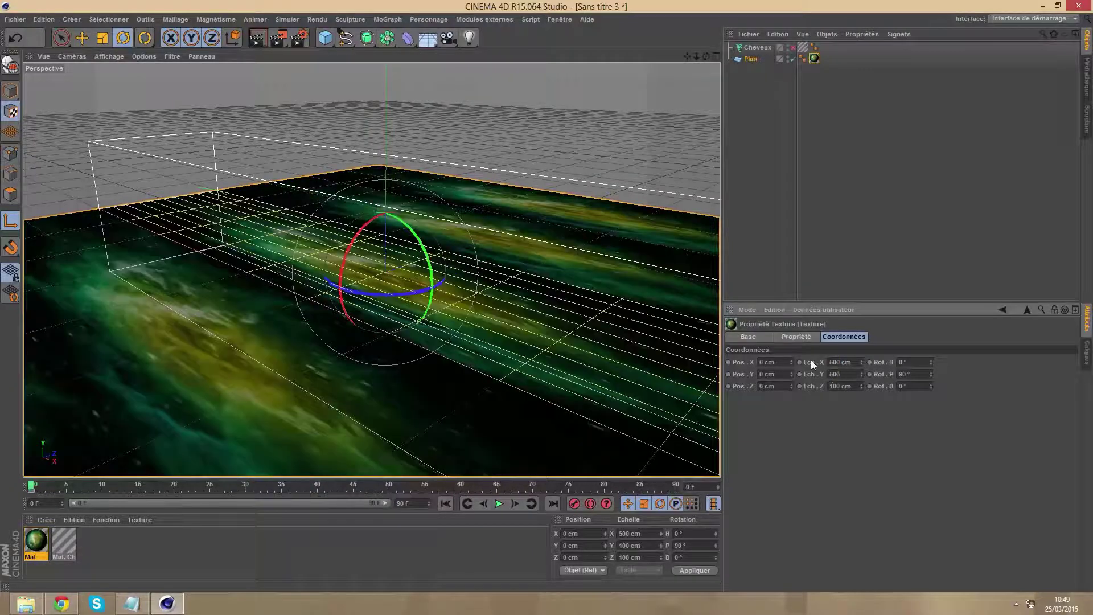
key(Tab)
text(500)
key(Return)
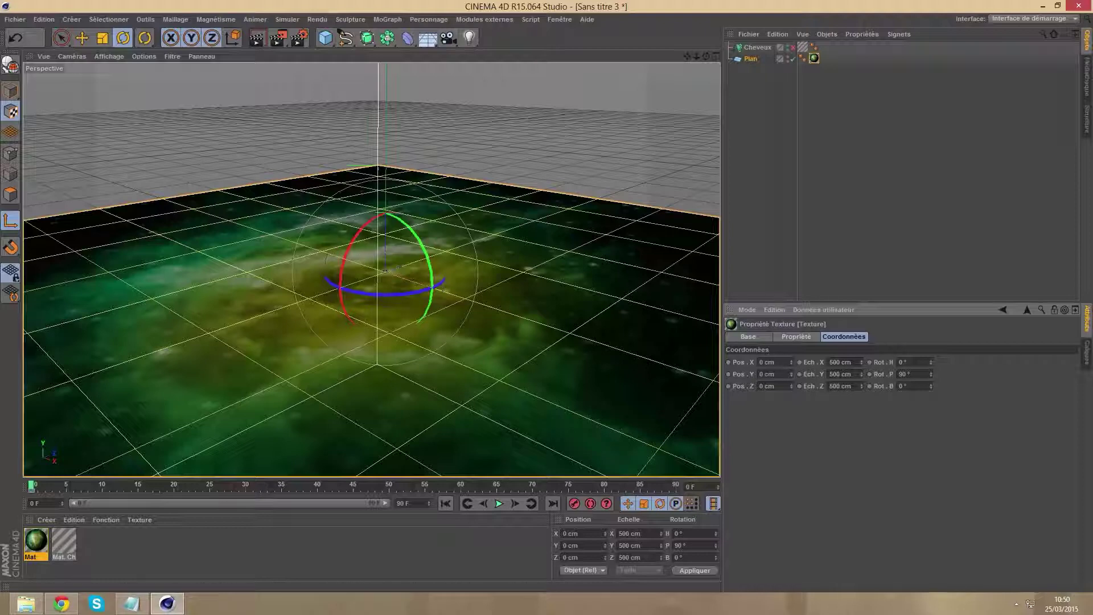
Exit Texture mode and move the adjusted texture tag from Plan back onto Cheveux
click(797, 91)
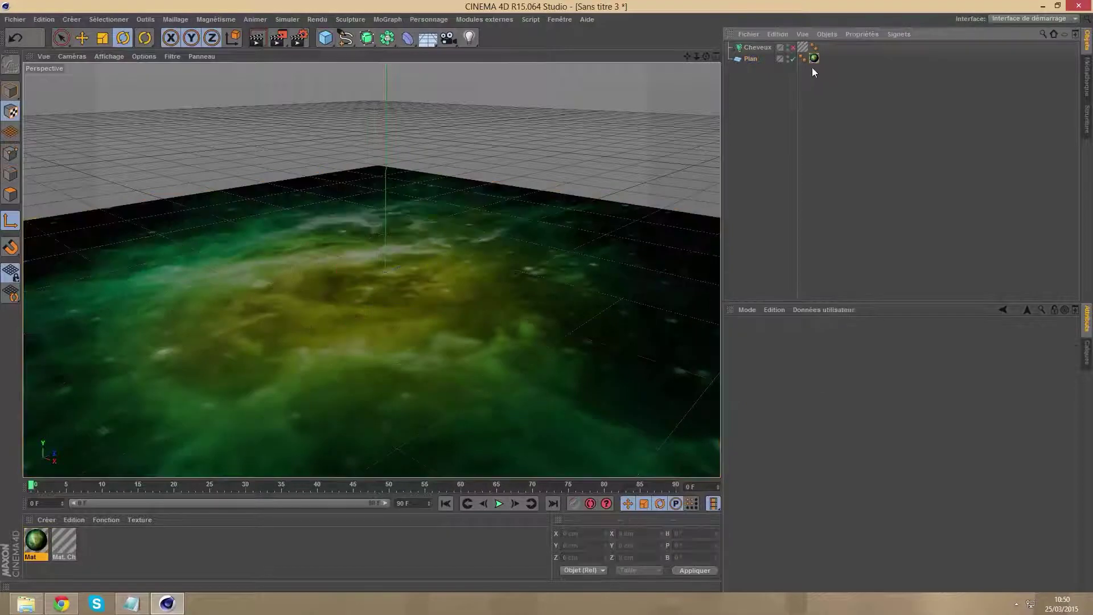
click(814, 58)
drag(813, 58, 824, 48)
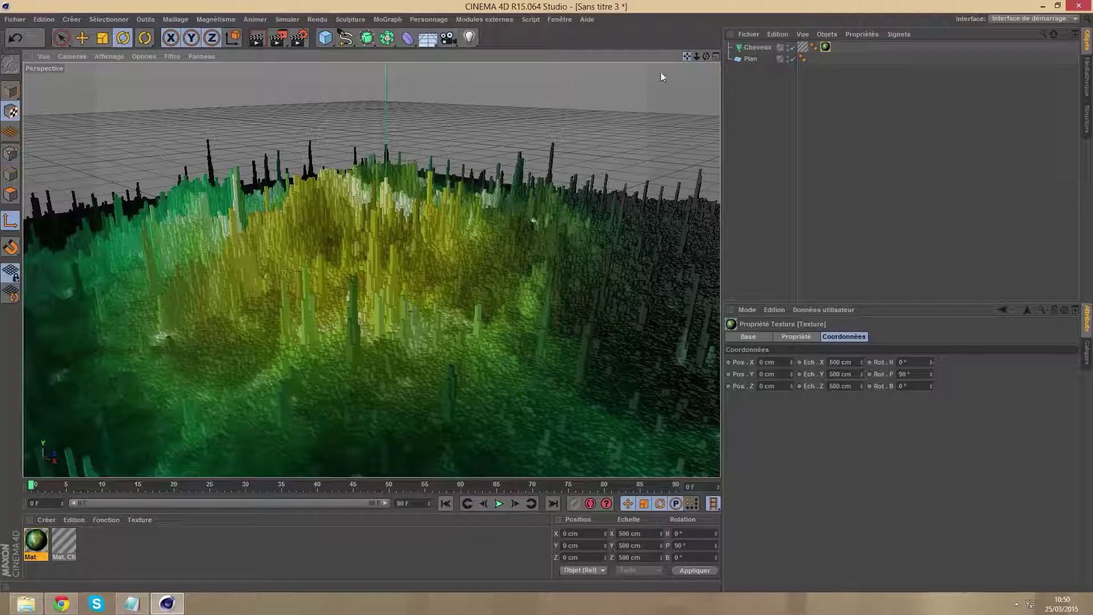
click(864, 144)
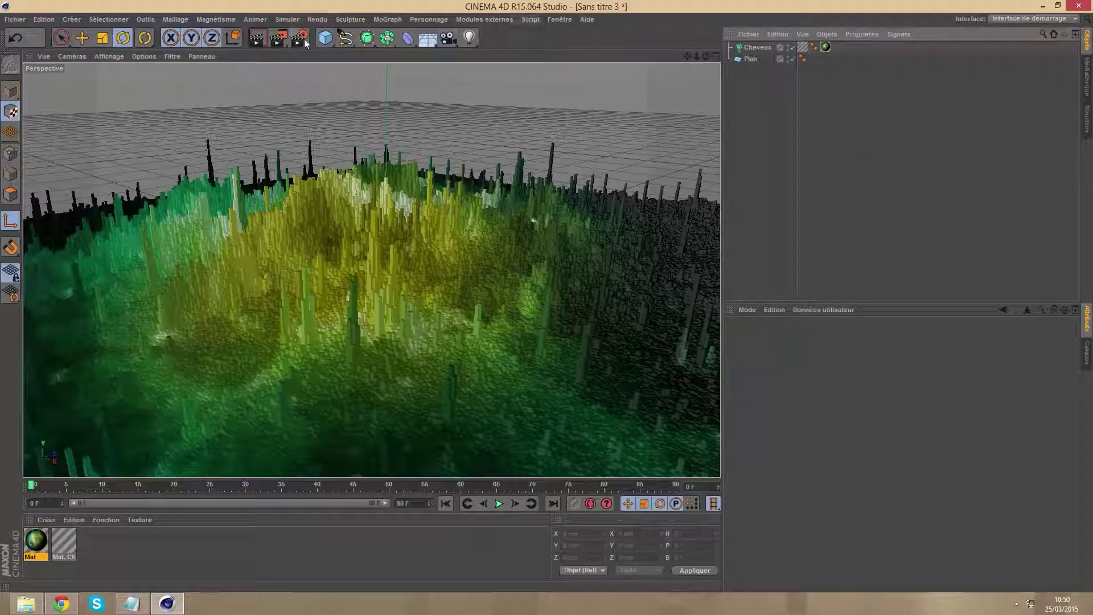
click(257, 38)
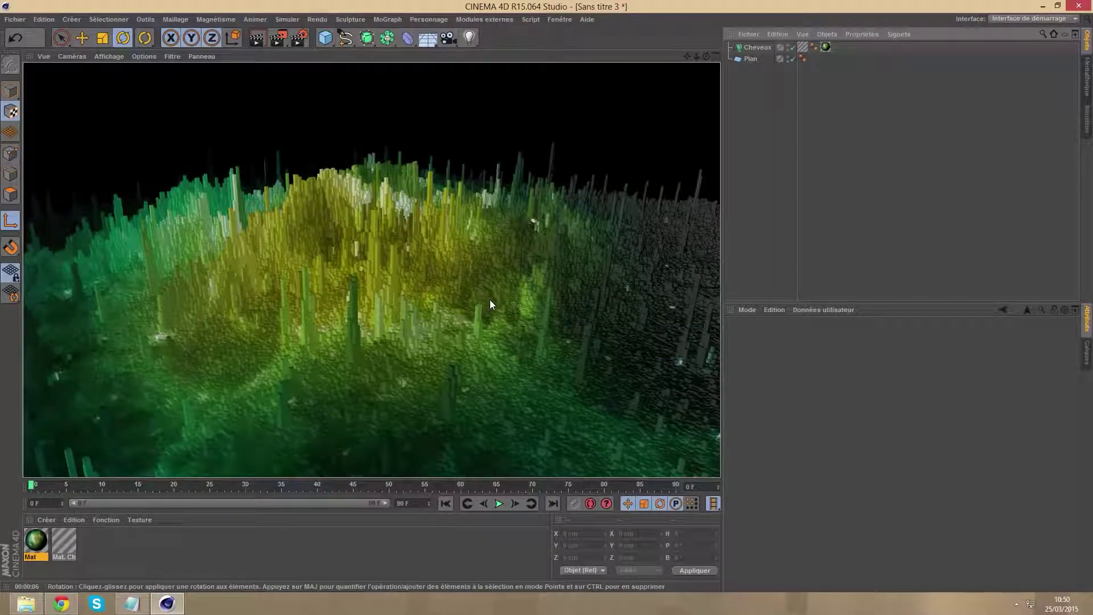
click(772, 103)
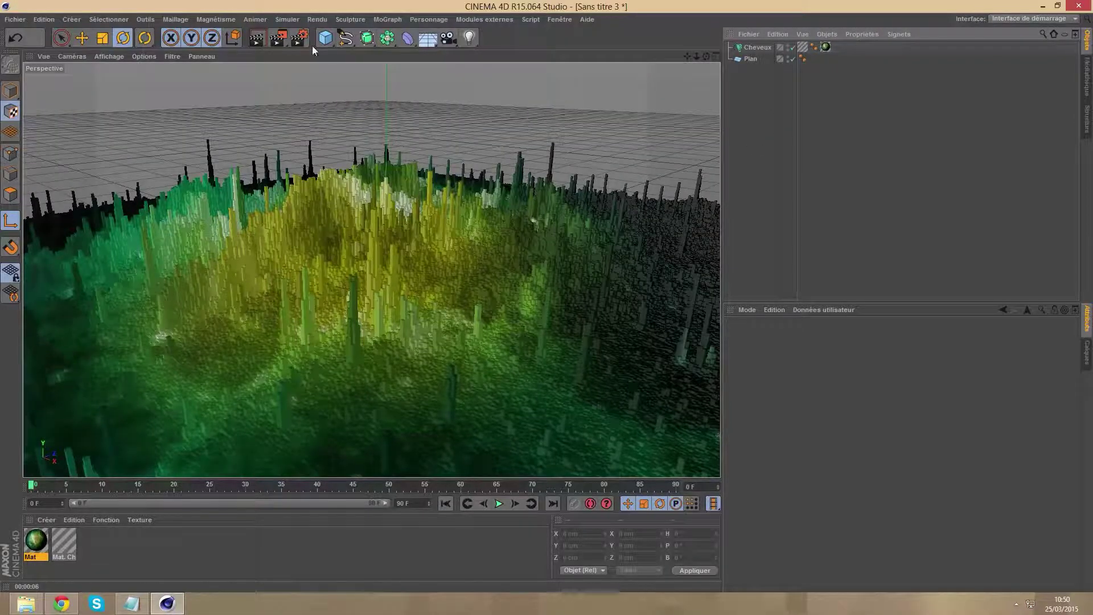
Add a sky object and create a new material, Mat.1, opened in the full editor
click(427, 39)
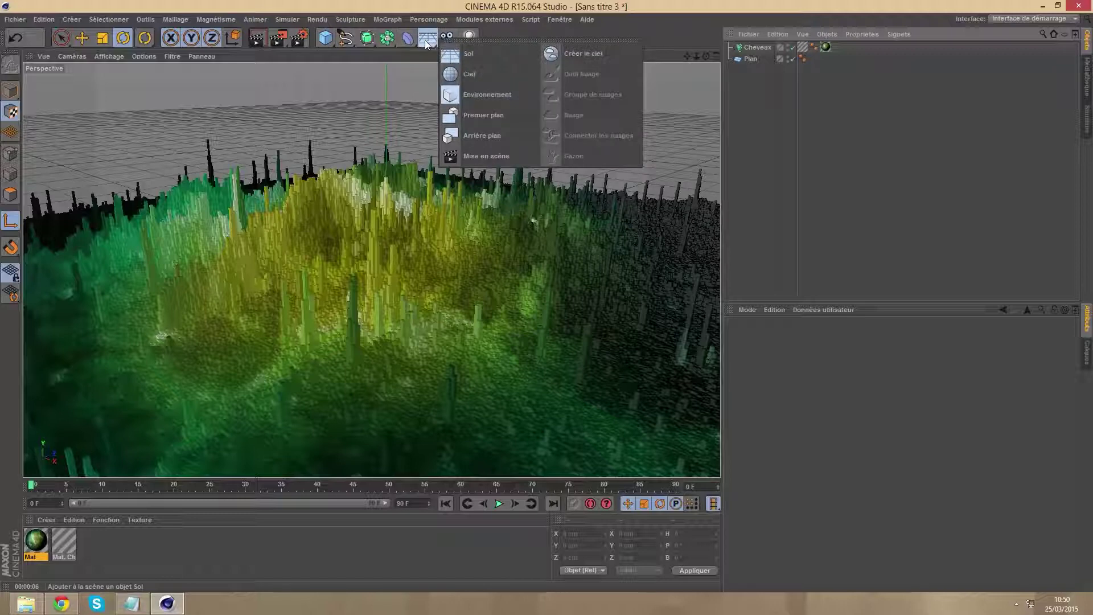
click(468, 75)
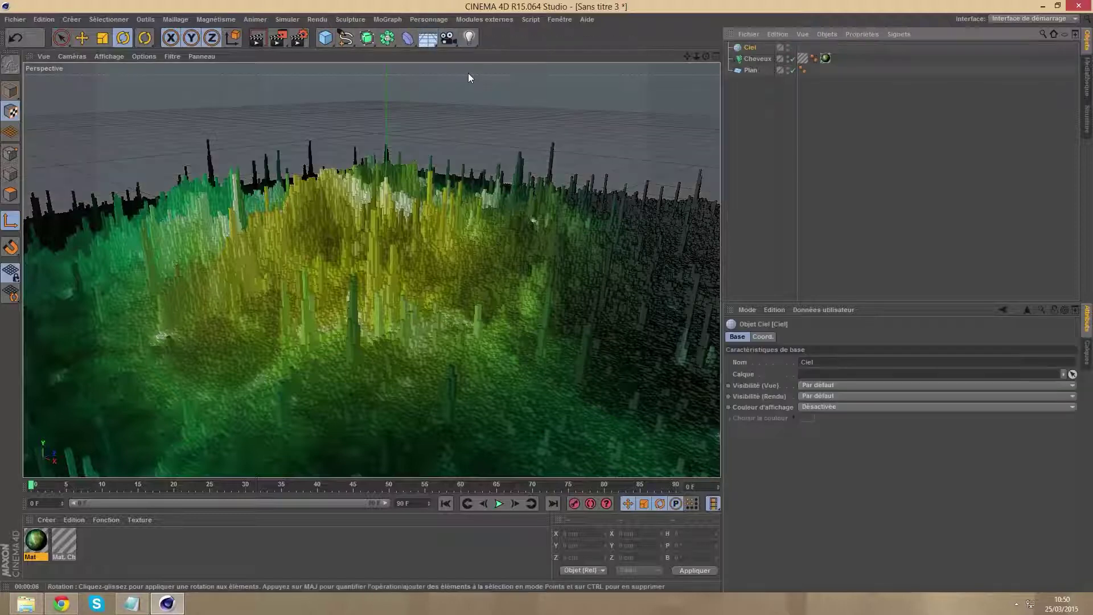
double_click(112, 553)
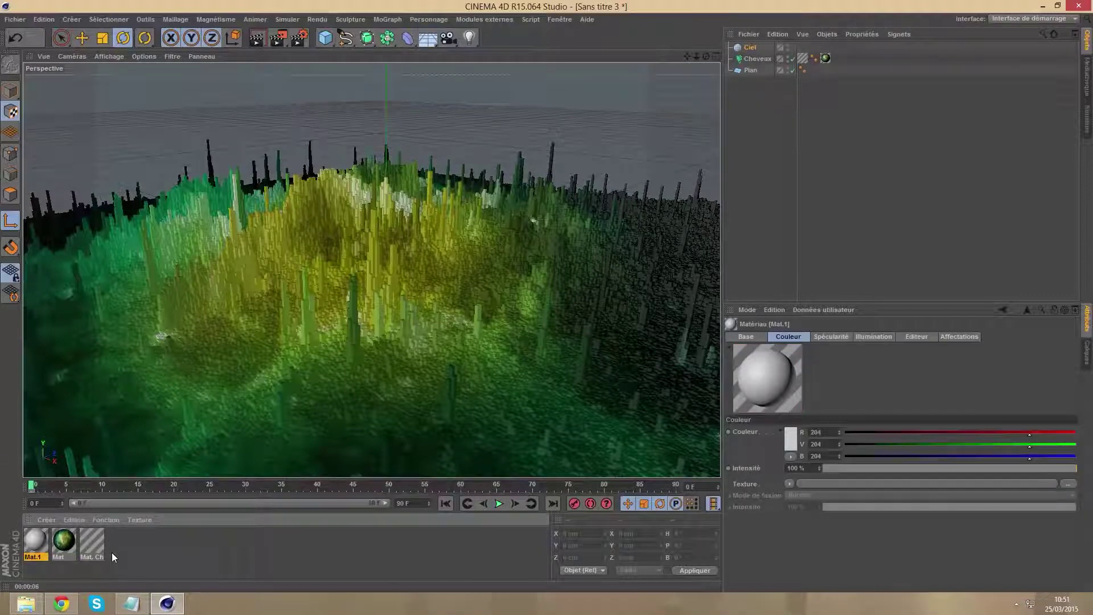
double_click(35, 544)
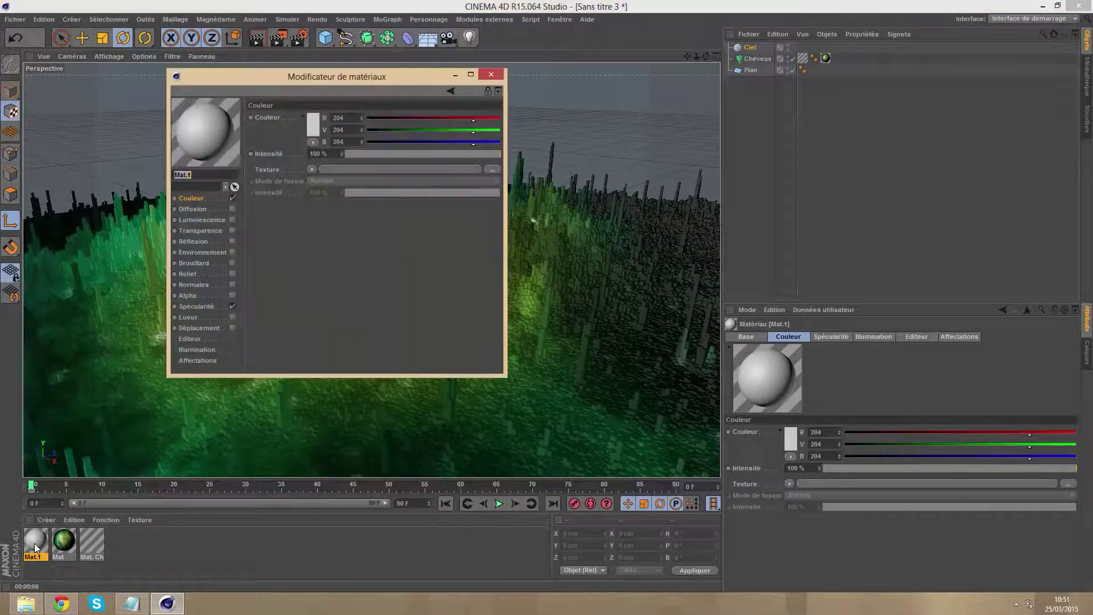
Disable Couleur, enable Luminance with a Multi-Area-Light.jpg texture, and close the editor
click(232, 198)
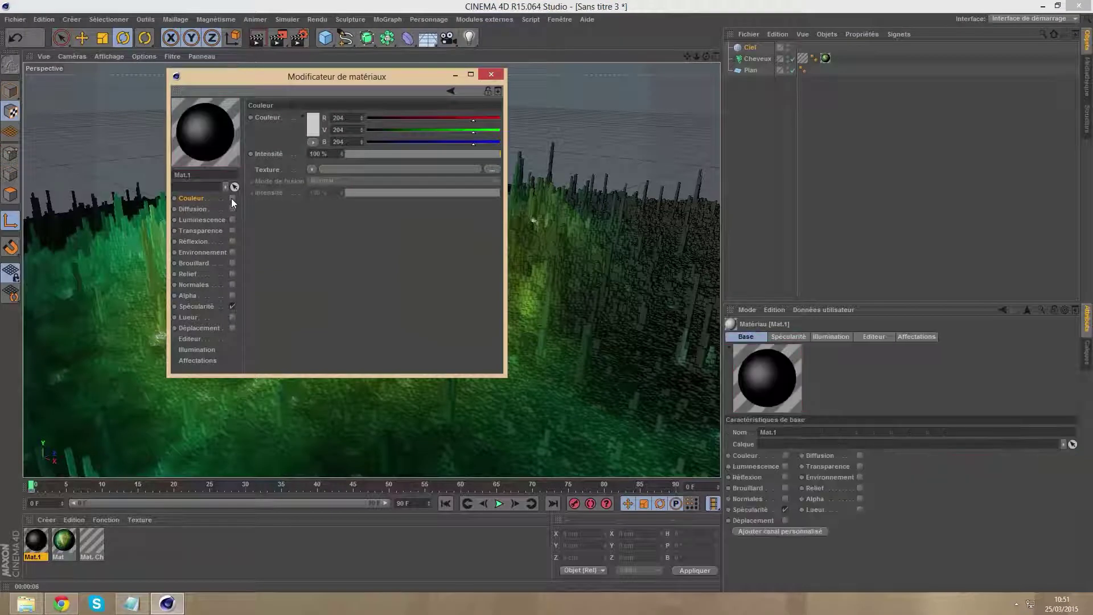
click(233, 220)
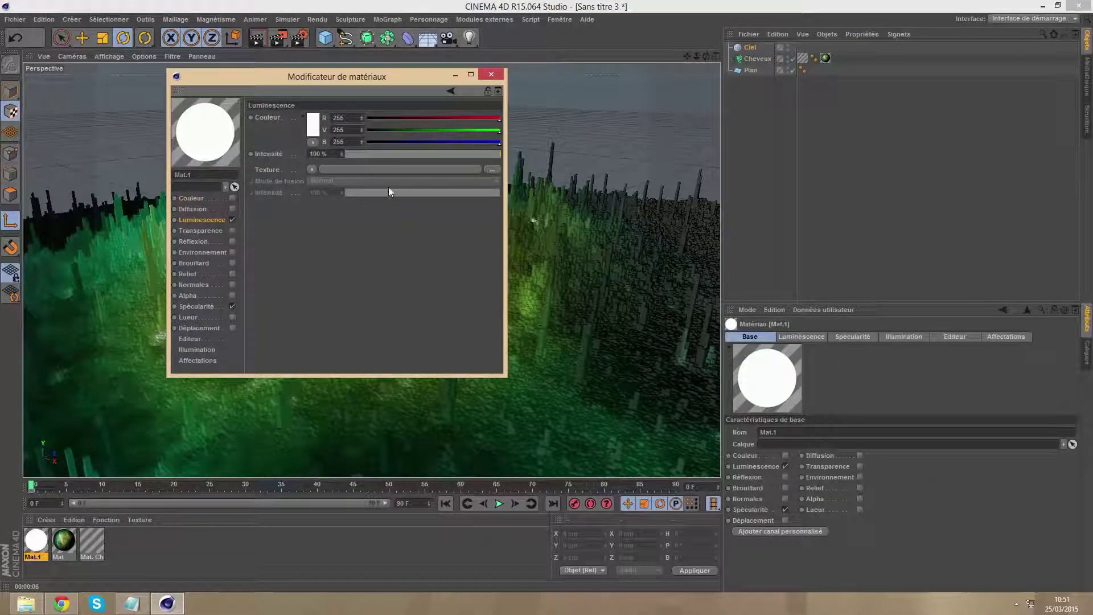
click(494, 170)
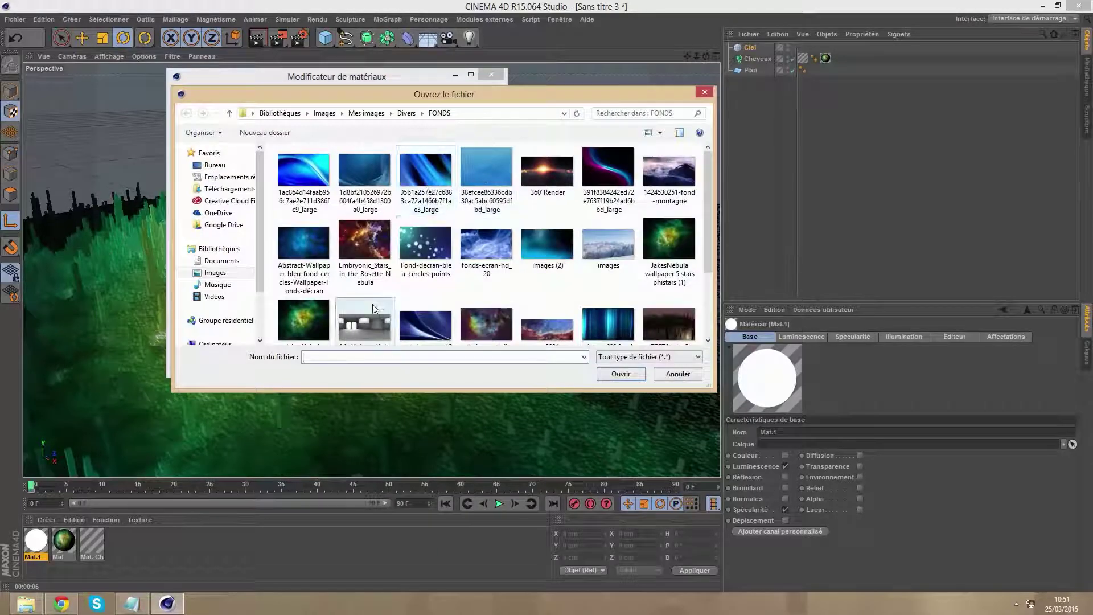
click(373, 304)
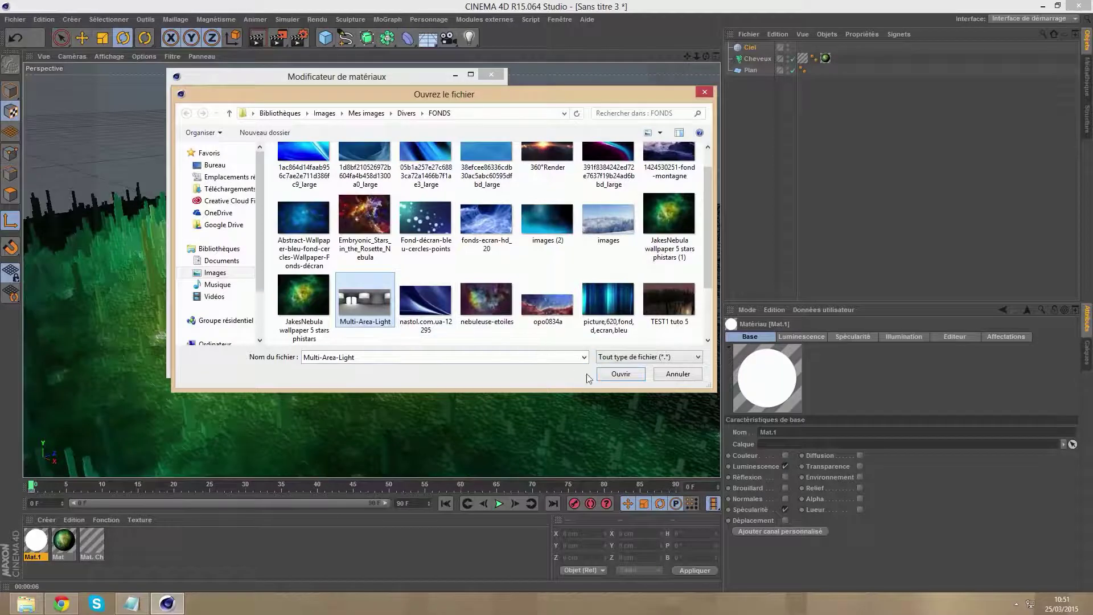
click(618, 375)
click(573, 343)
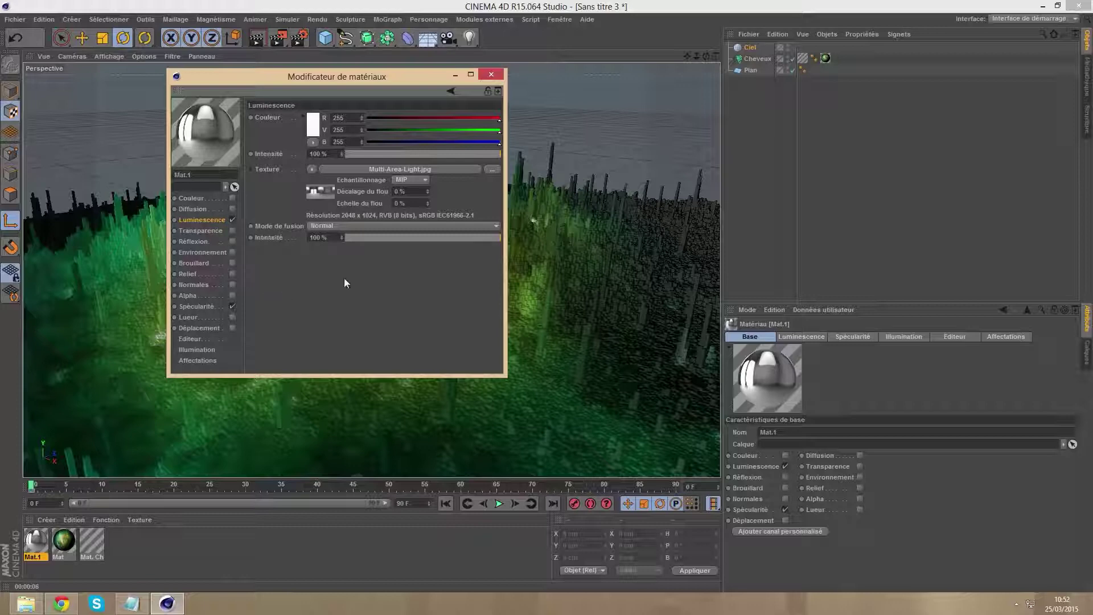
click(491, 76)
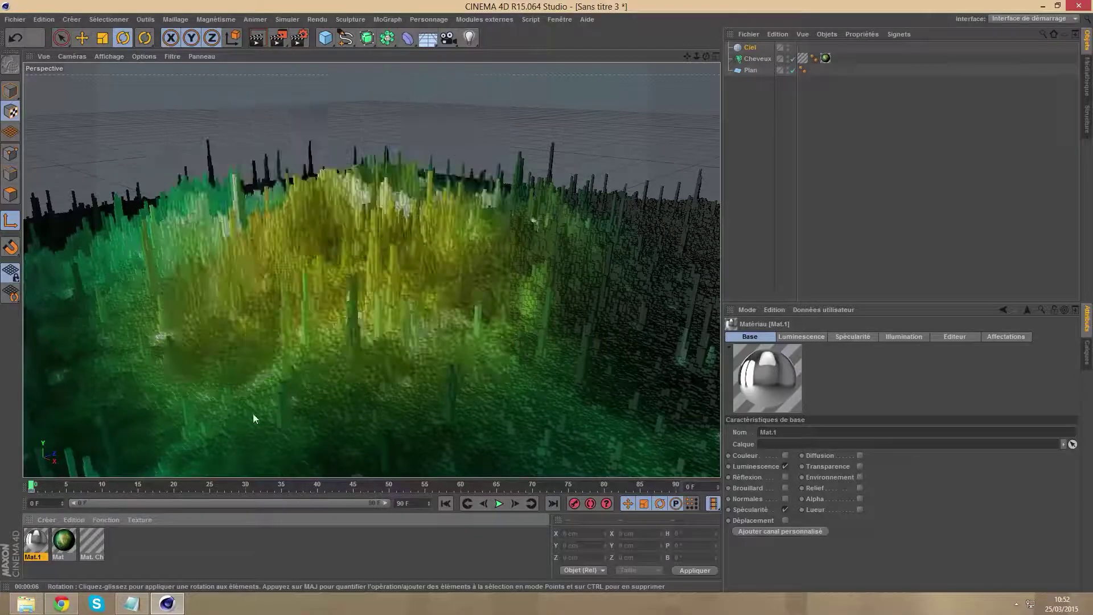
Run a viewport preview render and add Occlusion ambiante in the render settings
click(262, 39)
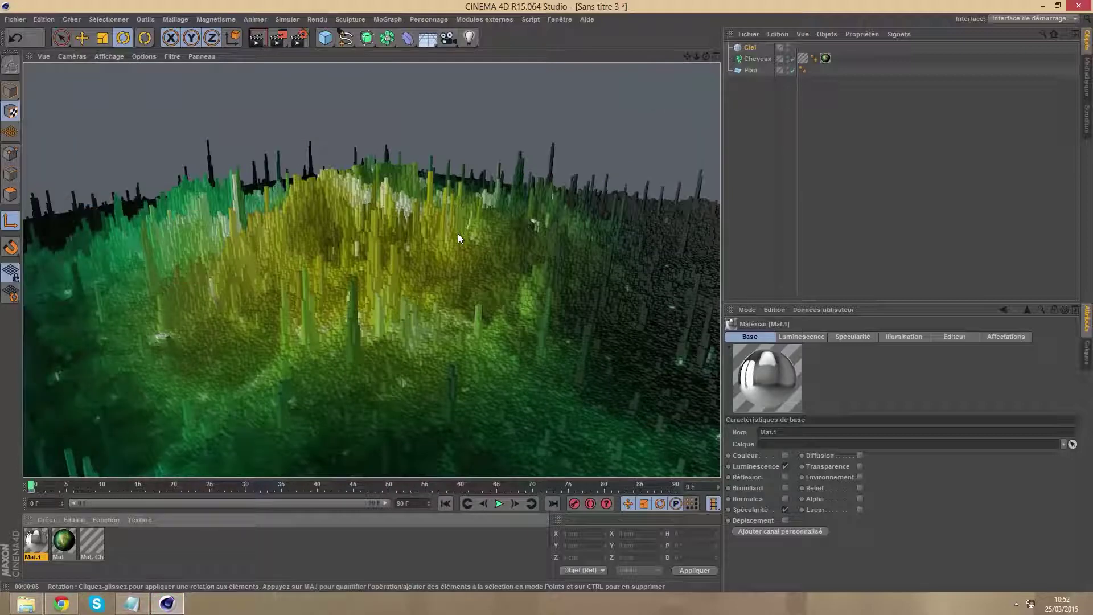
click(302, 39)
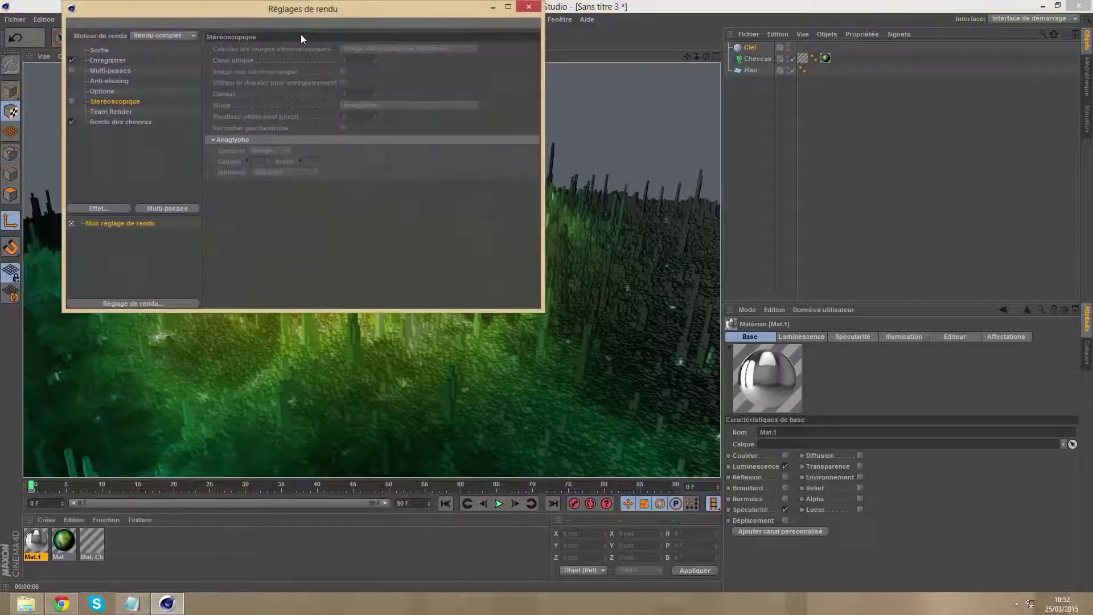
click(94, 207)
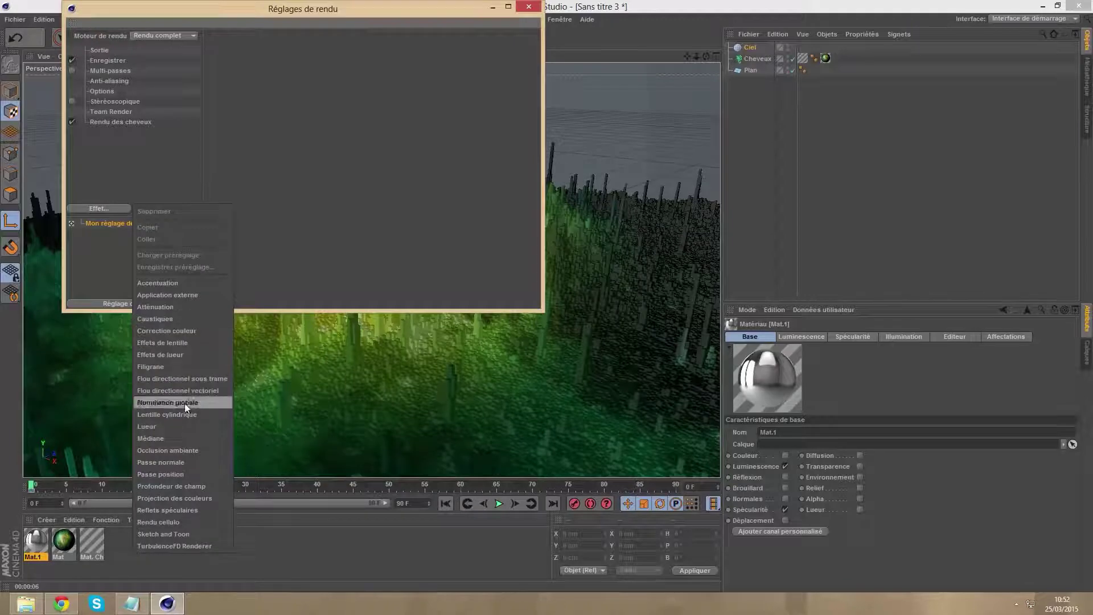
click(173, 451)
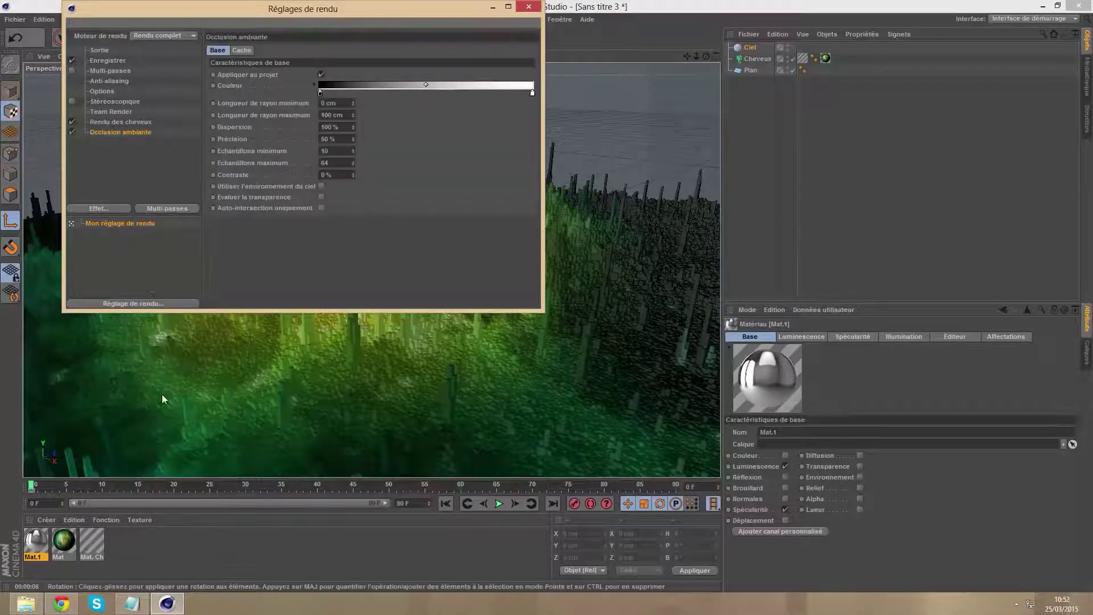
Make the occlusion gradient's left knot grey and set maximum ray length to 30 cm
double_click(320, 92)
mouse_move(264, 81)
mouse_down()
mouse_move(248, 100)
mouse_move(246, 81)
mouse_up()
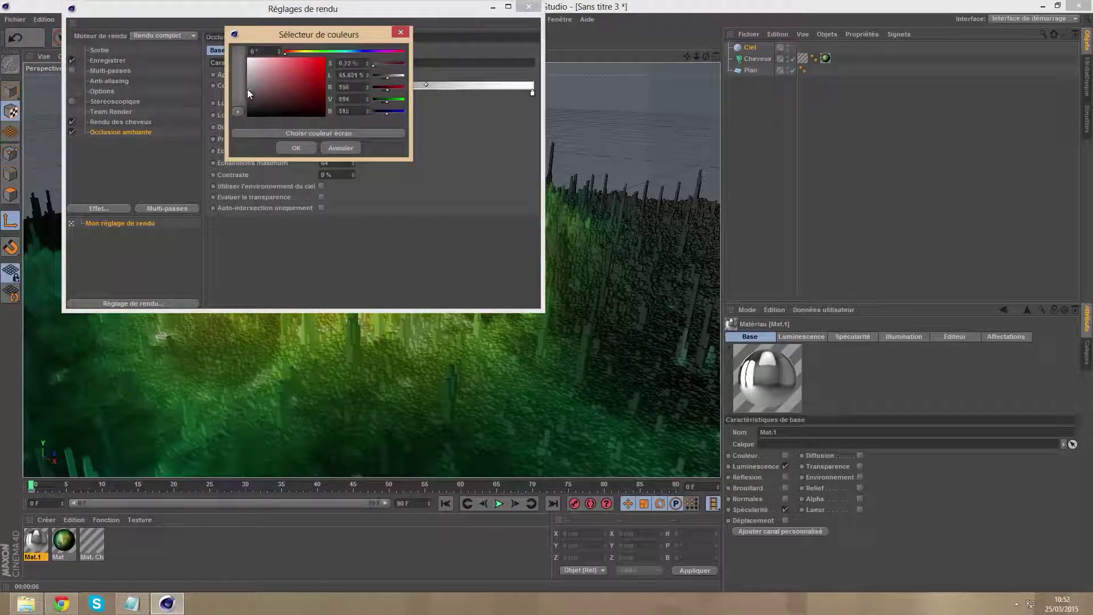
click(295, 149)
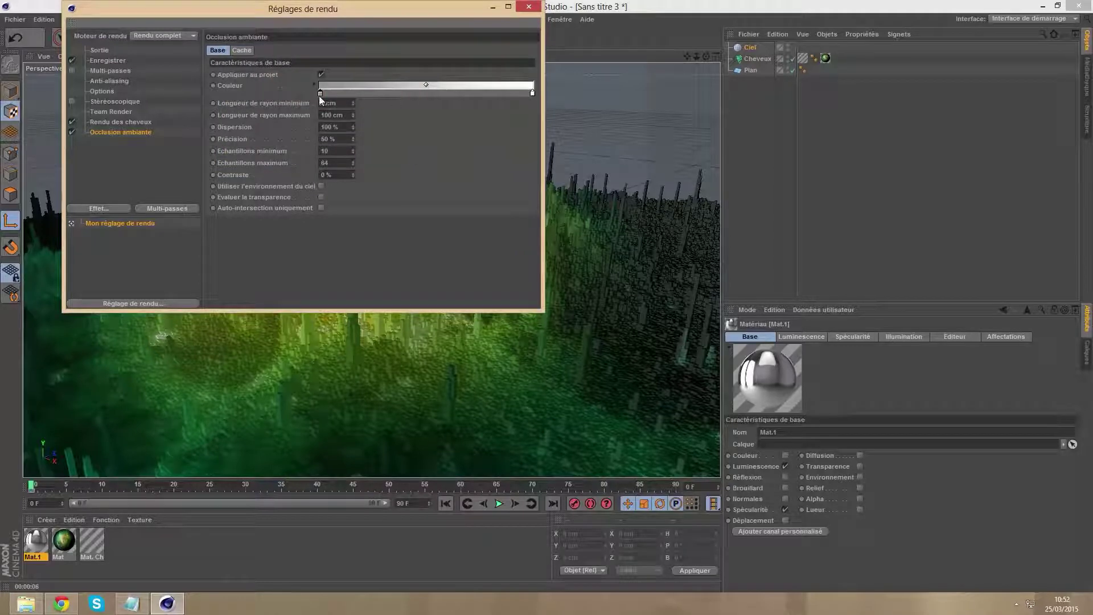
click(529, 6)
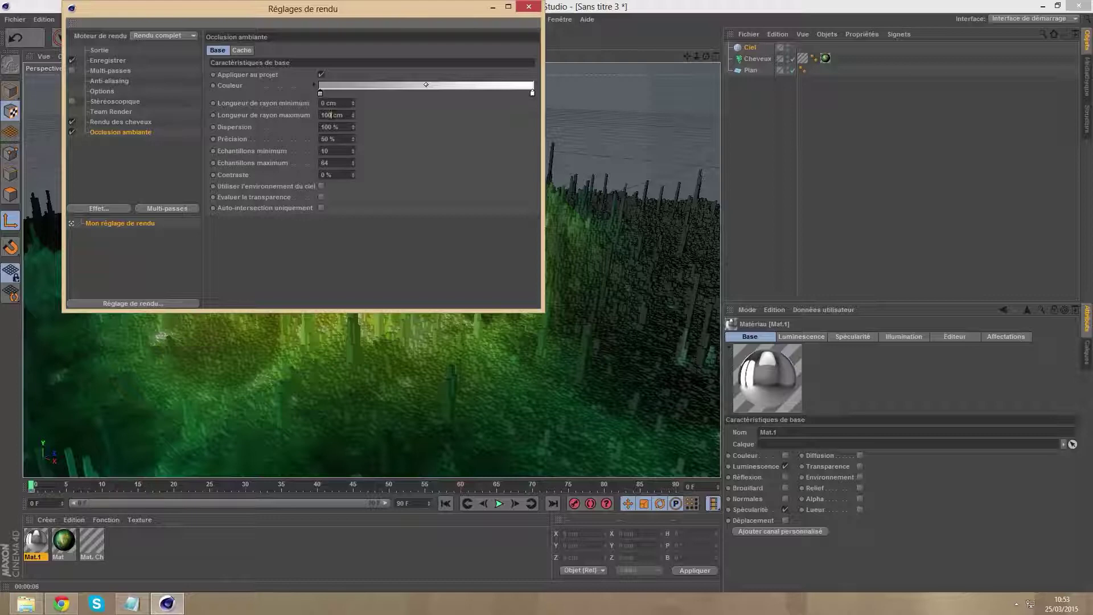
drag(332, 115, 311, 115)
text(1)
text(30)
click(530, 7)
Add a Lumière light to the zoomed-out scene and select it with the Move tool
drag(695, 58, 655, 63)
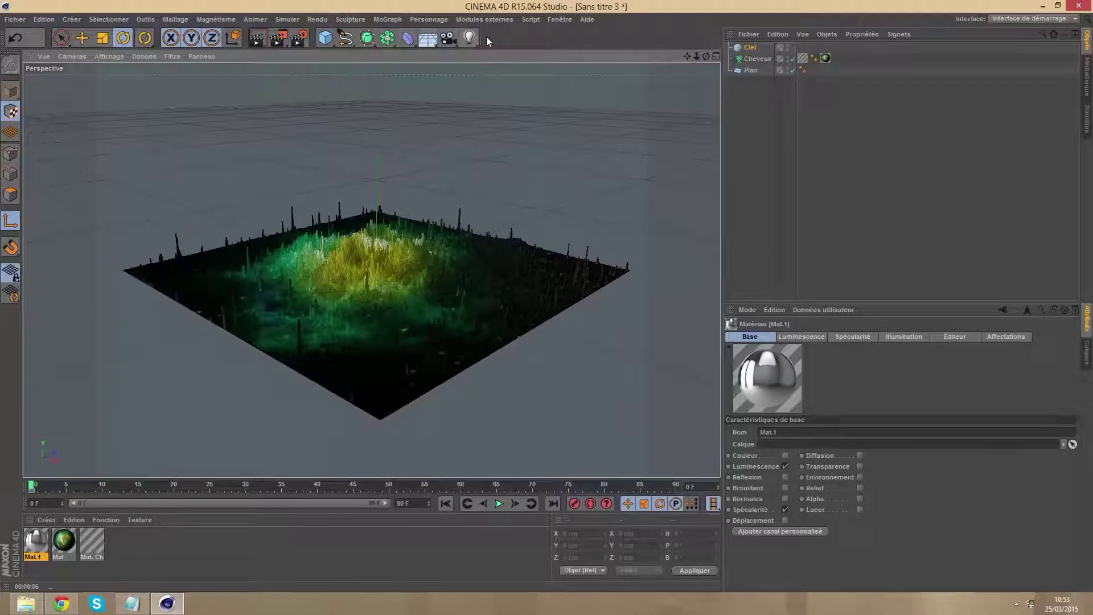
click(470, 38)
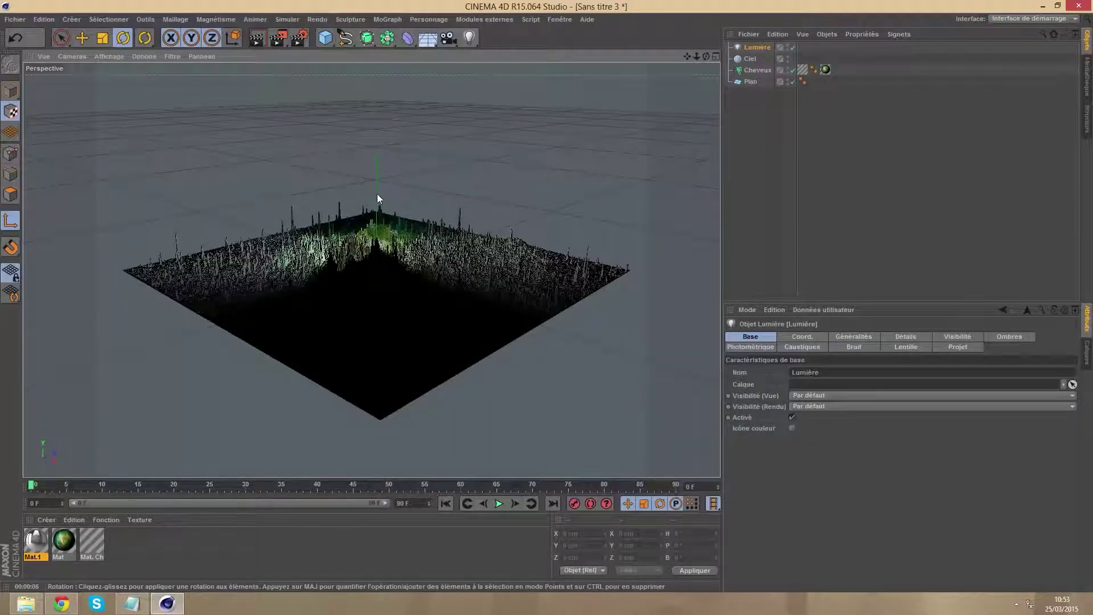
click(83, 39)
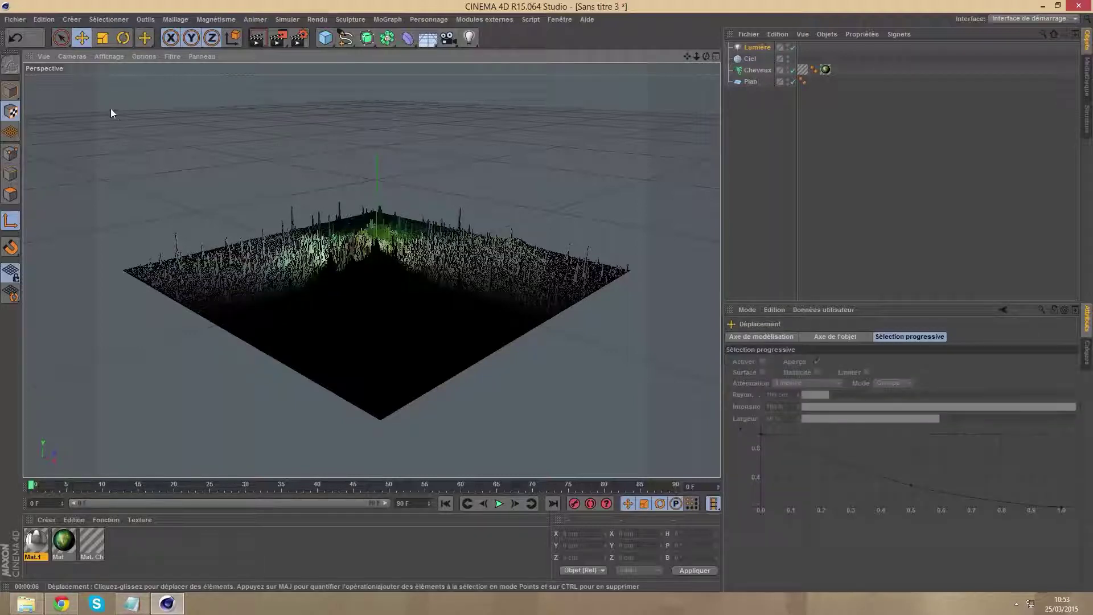
click(757, 48)
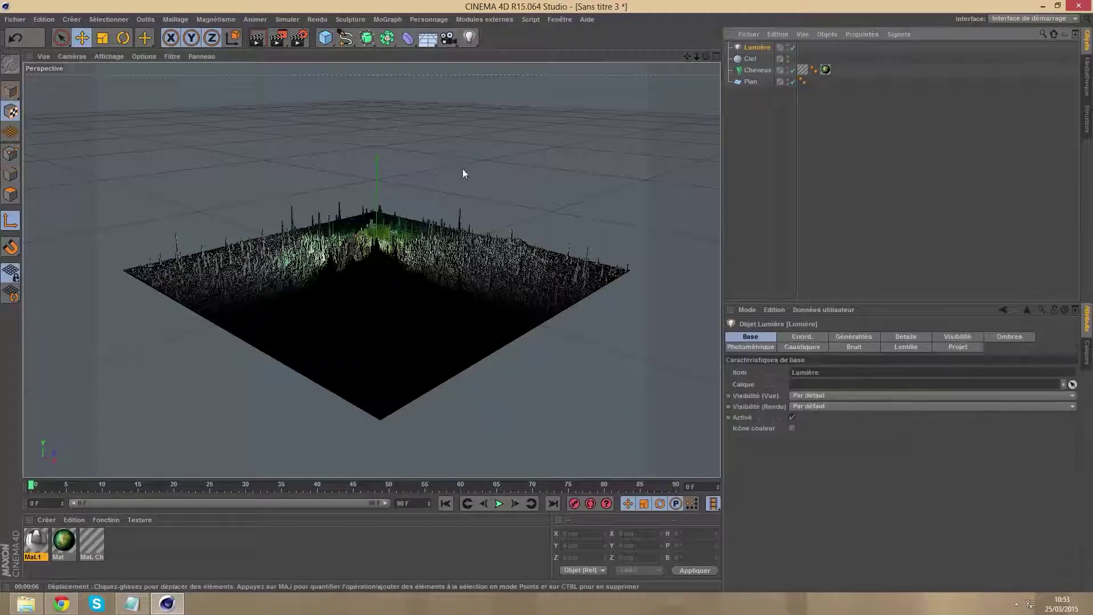
click(376, 208)
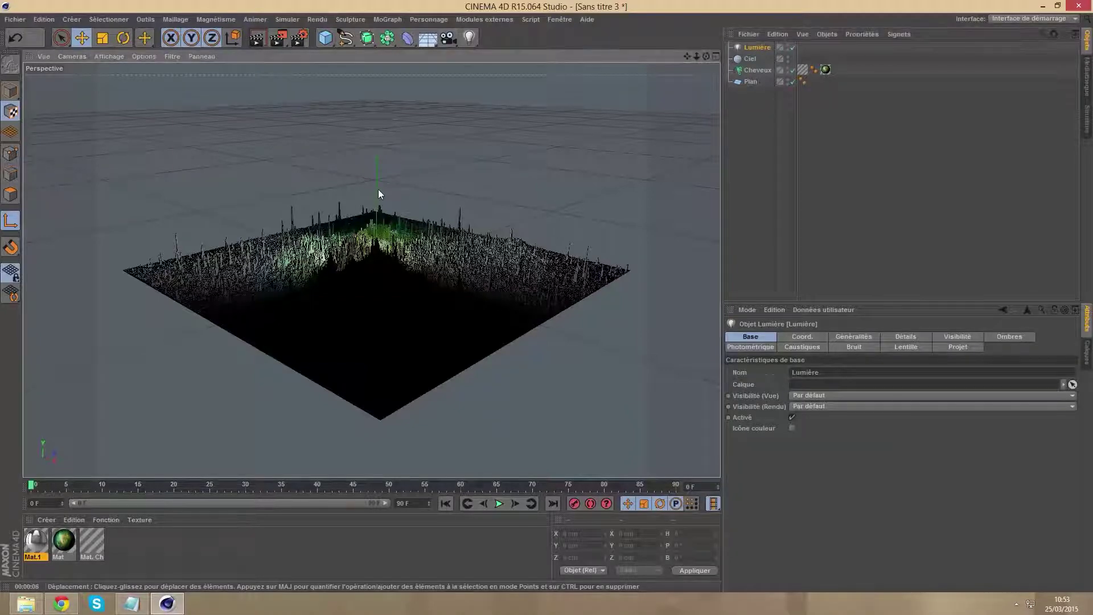
drag(706, 56, 638, 80)
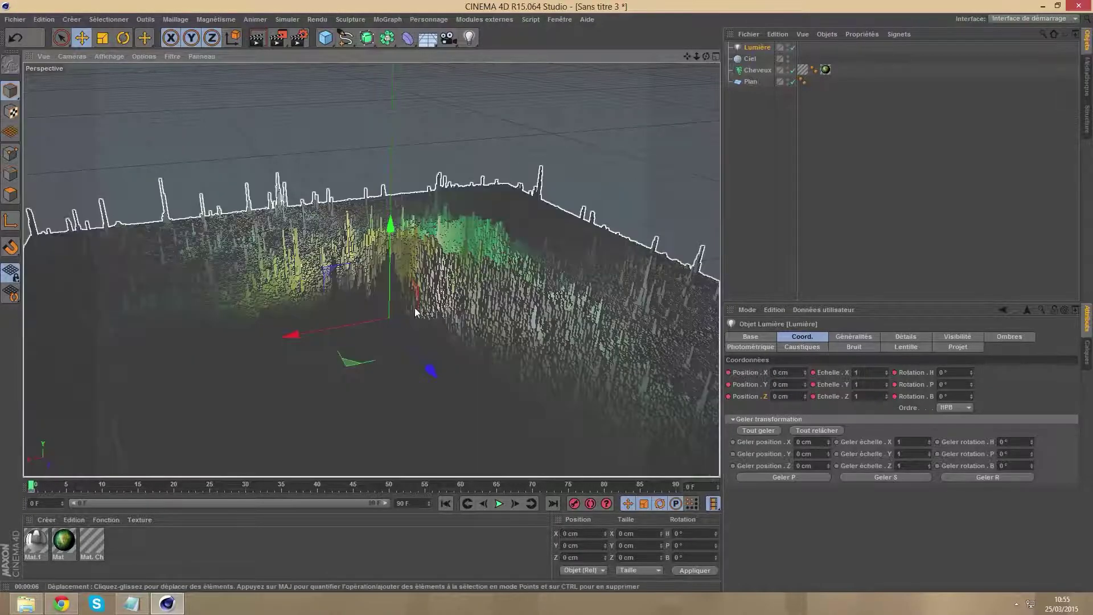
Drag the light to about X 530, Y 193, Z 583 cm beside a terrain corner
drag(391, 276, 396, 83)
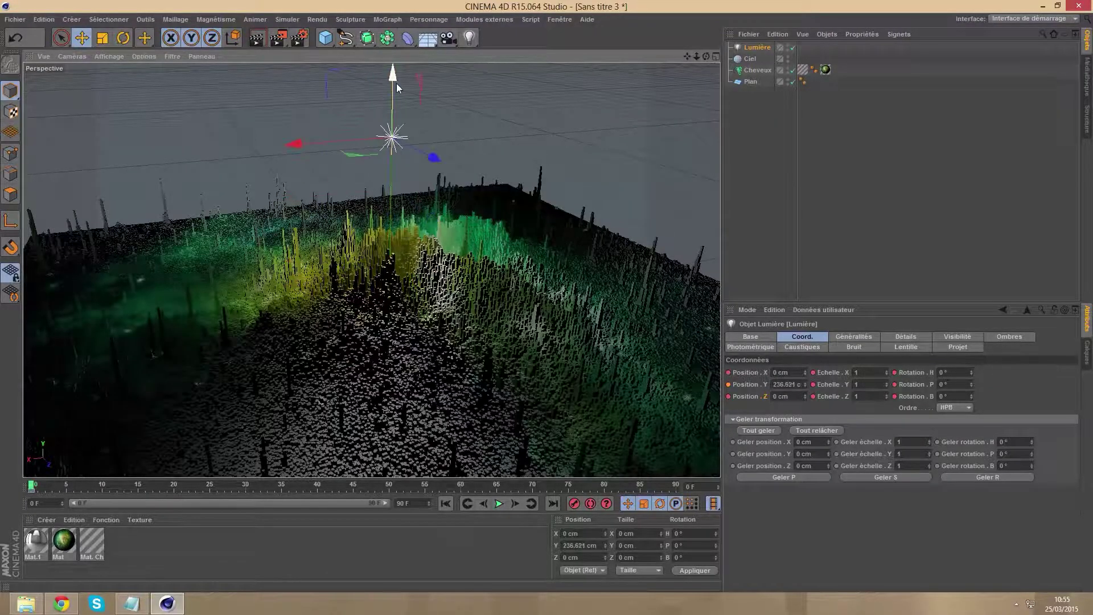
drag(696, 55, 624, 112)
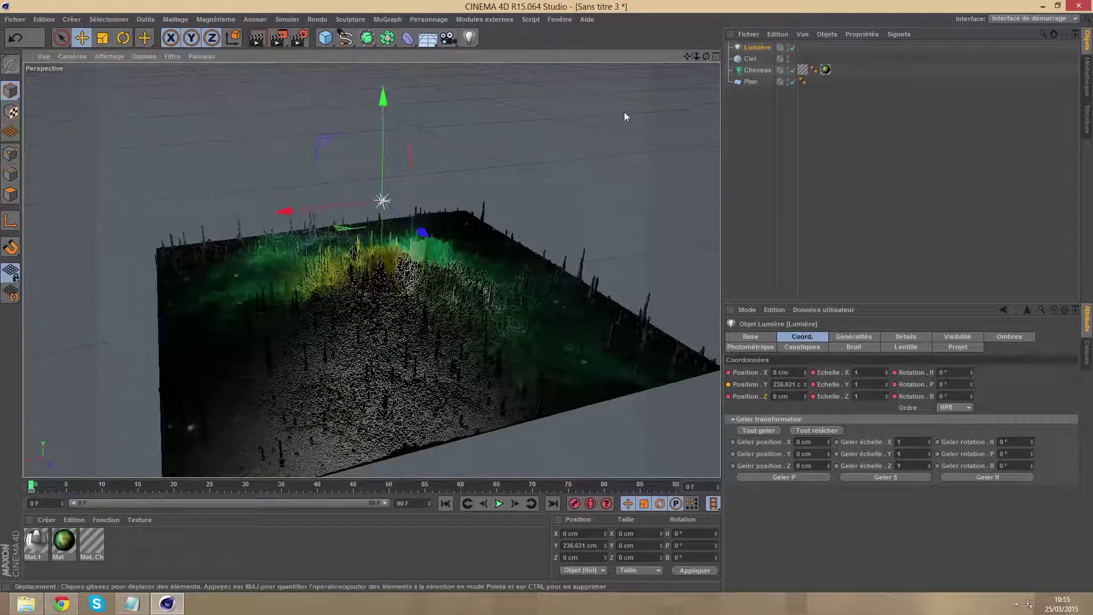
drag(421, 232, 542, 377)
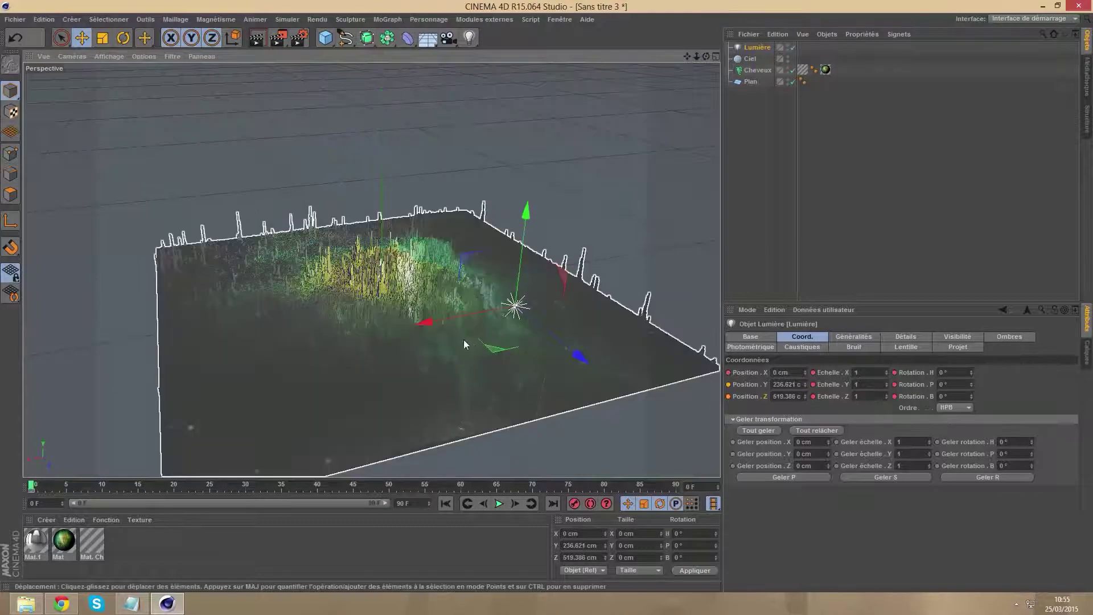
drag(443, 326, 149, 395)
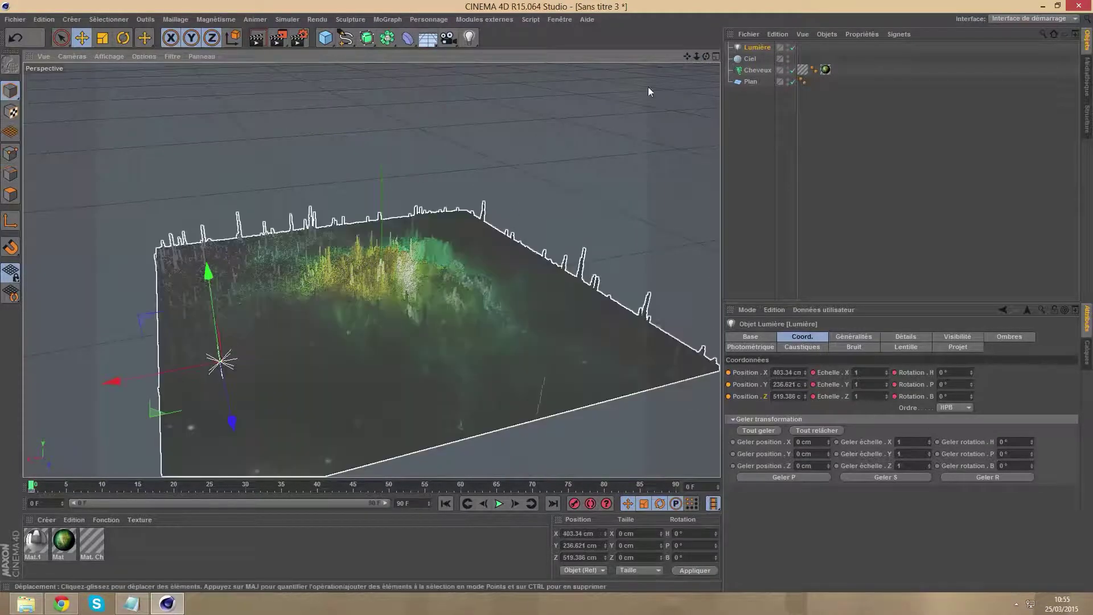
mouse_move(700, 57)
mouse_down()
mouse_move(436, 293)
mouse_move(443, 331)
mouse_up()
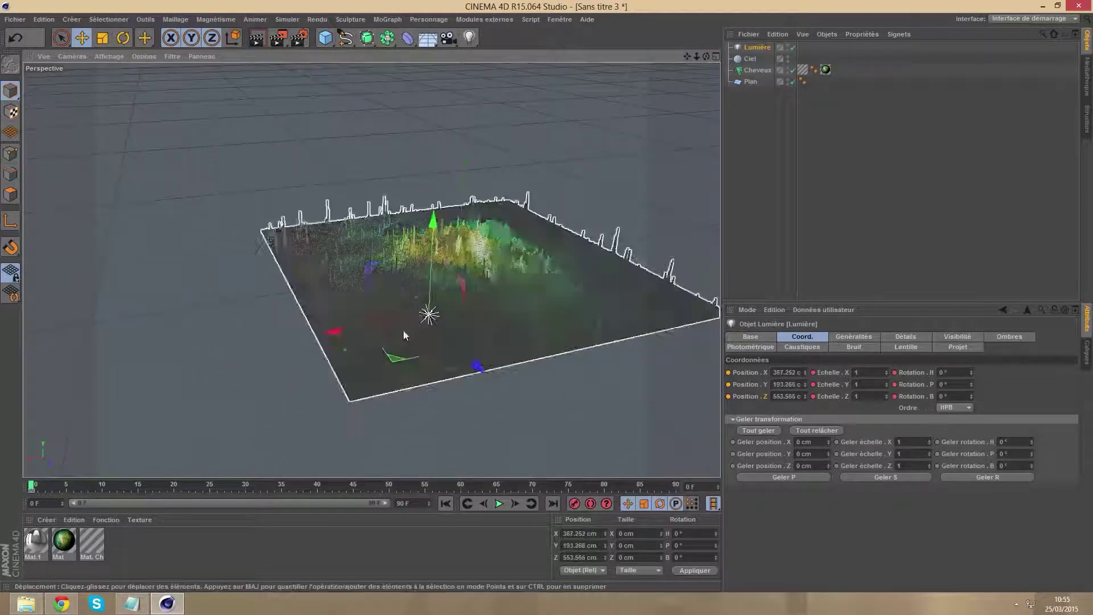
drag(364, 332, 299, 354)
drag(371, 383, 377, 396)
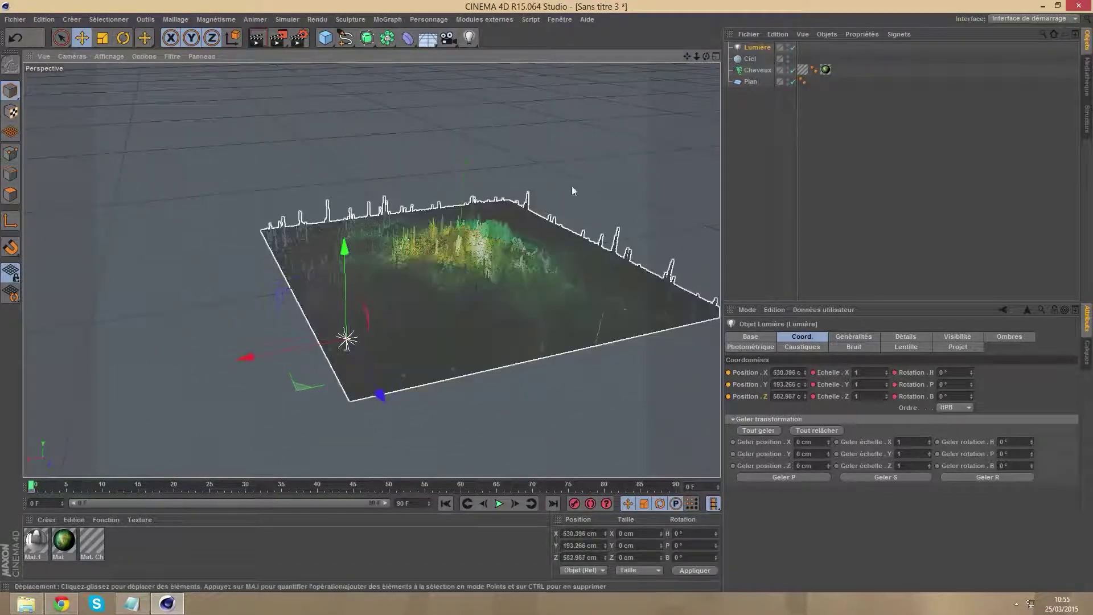
drag(693, 56, 371, 270)
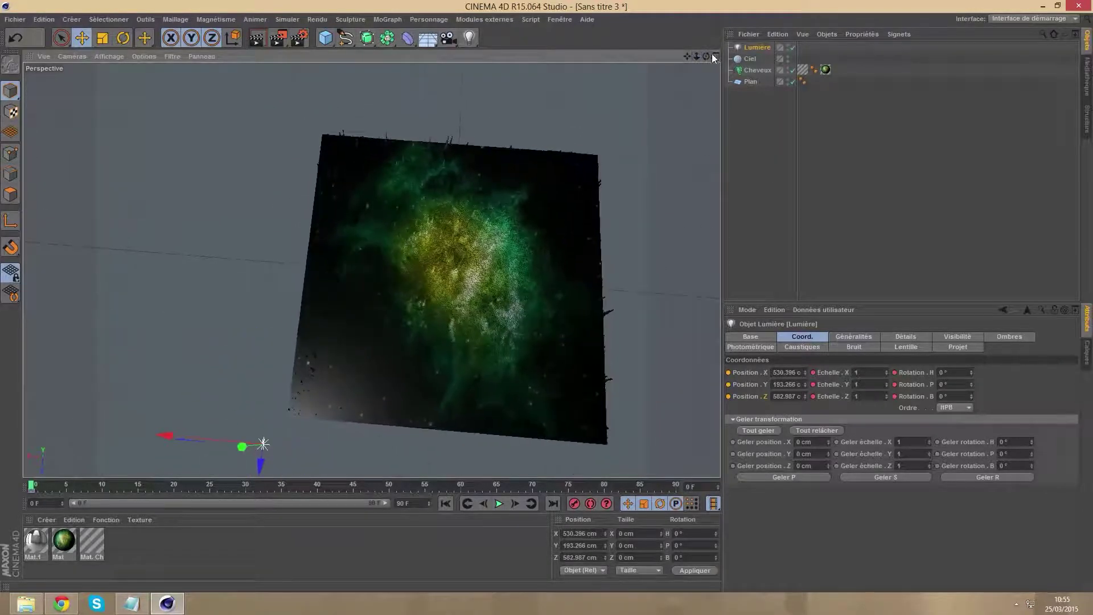
drag(705, 55, 370, 269)
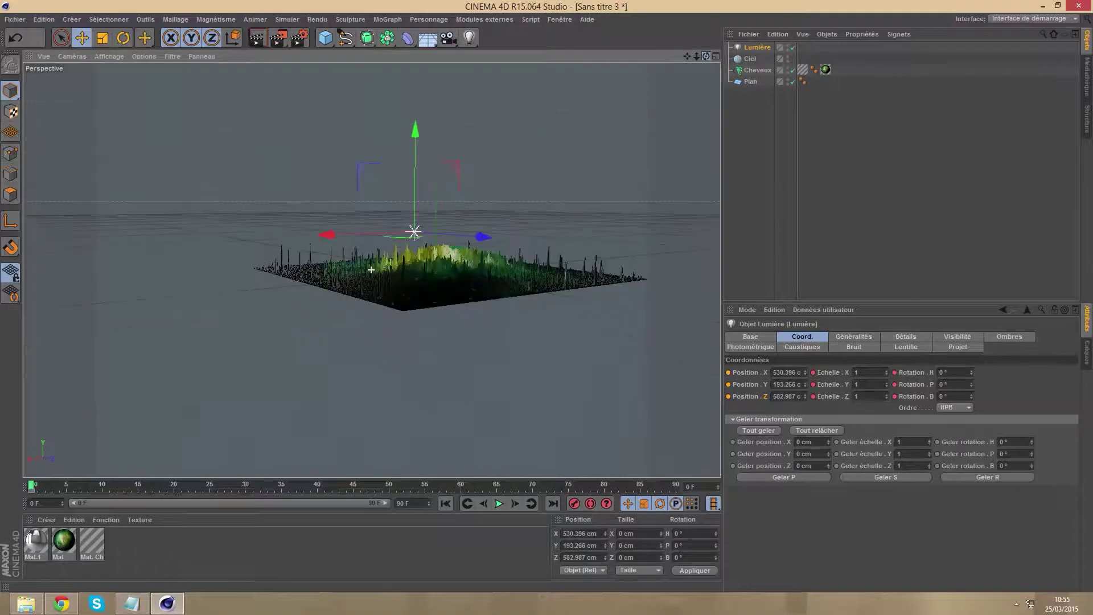
drag(370, 269, 370, 269)
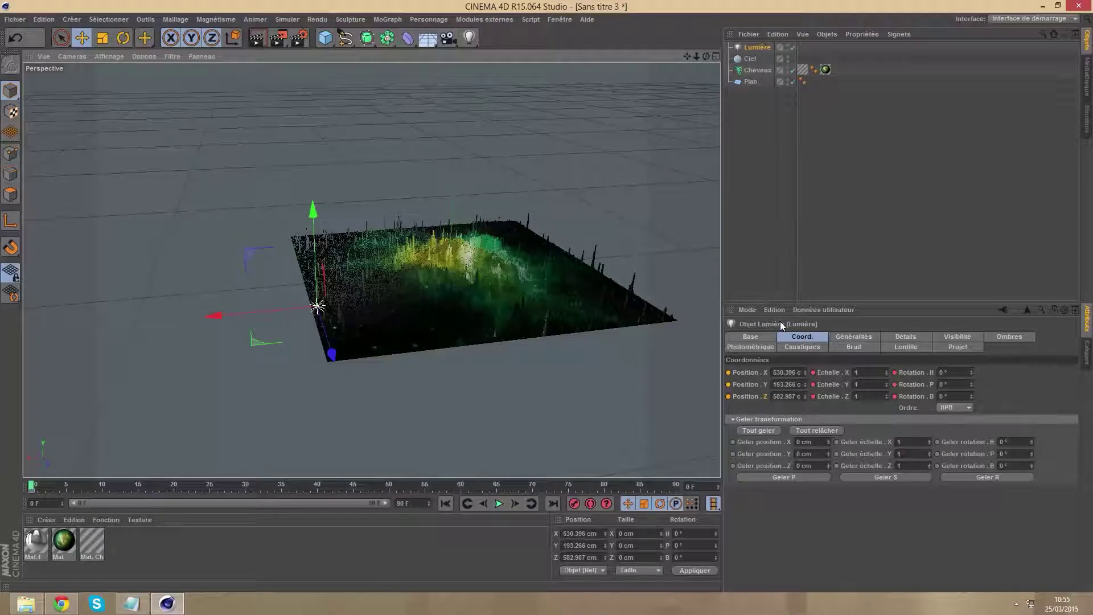
Set the light's Couleur to a warm light orange, R 225, V 190, B 120
click(748, 336)
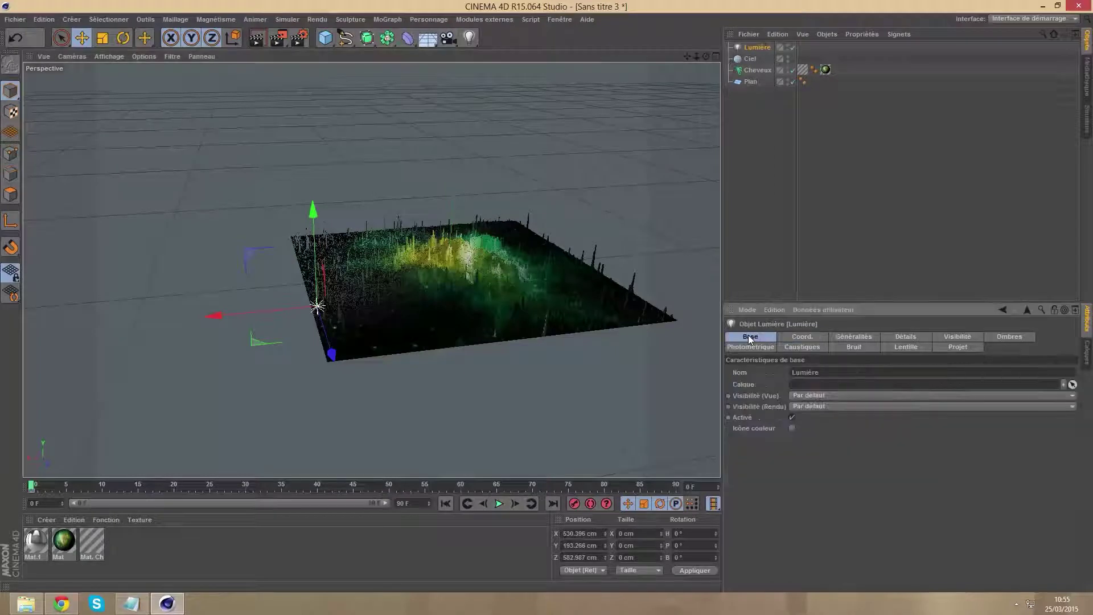
click(810, 336)
click(849, 337)
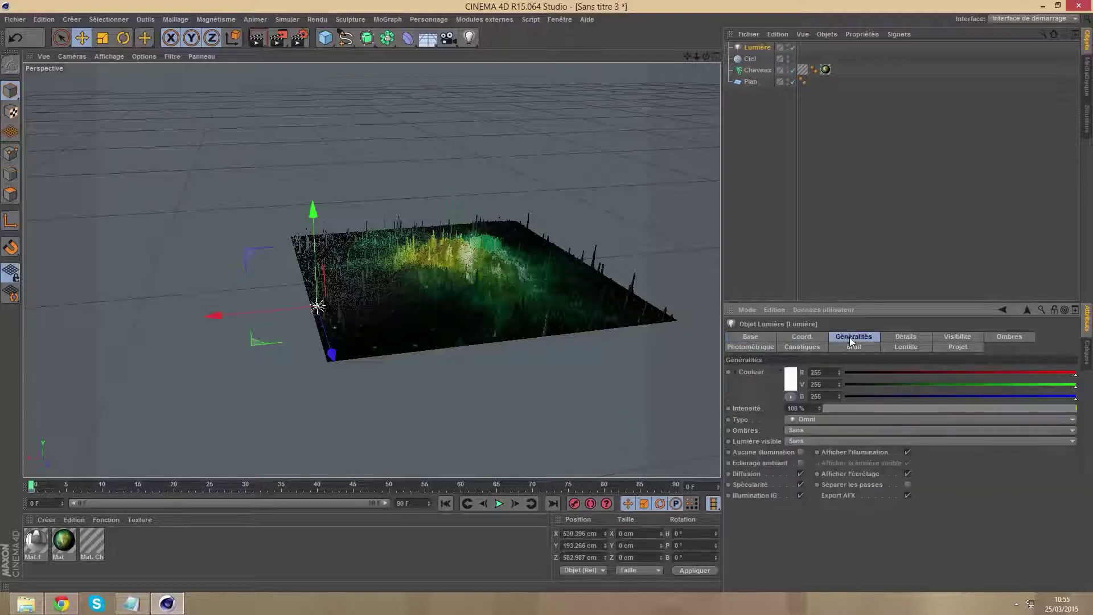
click(794, 378)
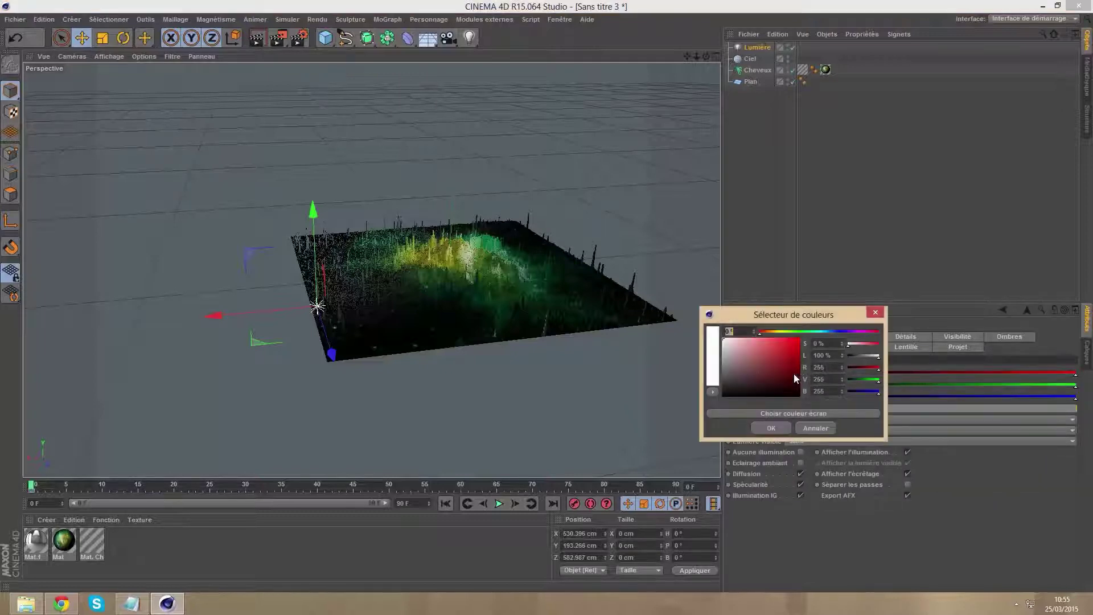
click(731, 344)
drag(750, 345, 758, 343)
click(772, 332)
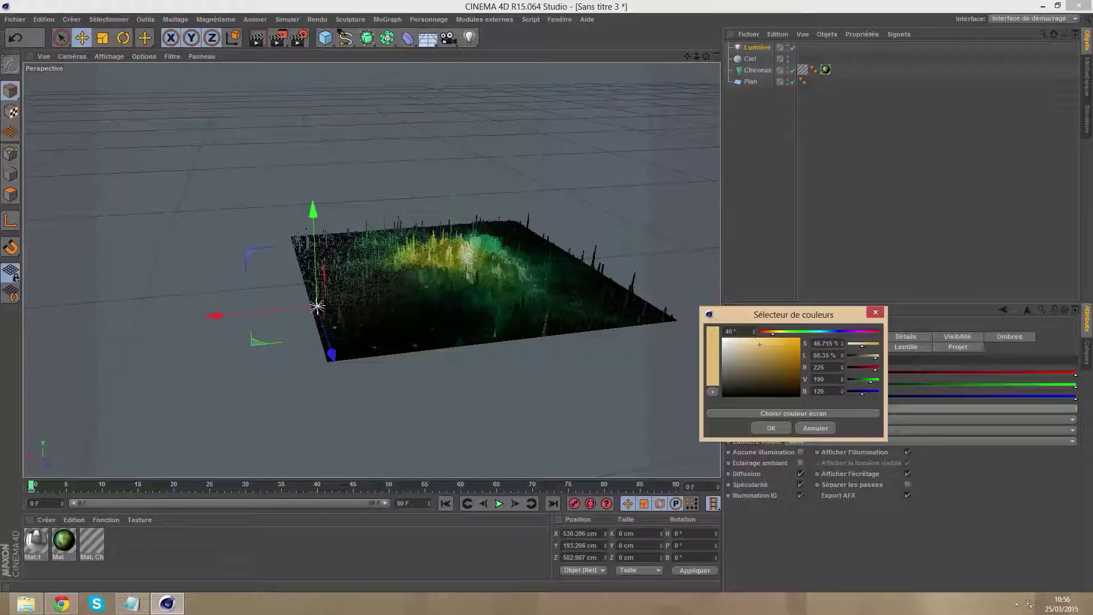
Confirm the orange colour and give the light soft shadow-map shadows at 2000x2000
click(771, 428)
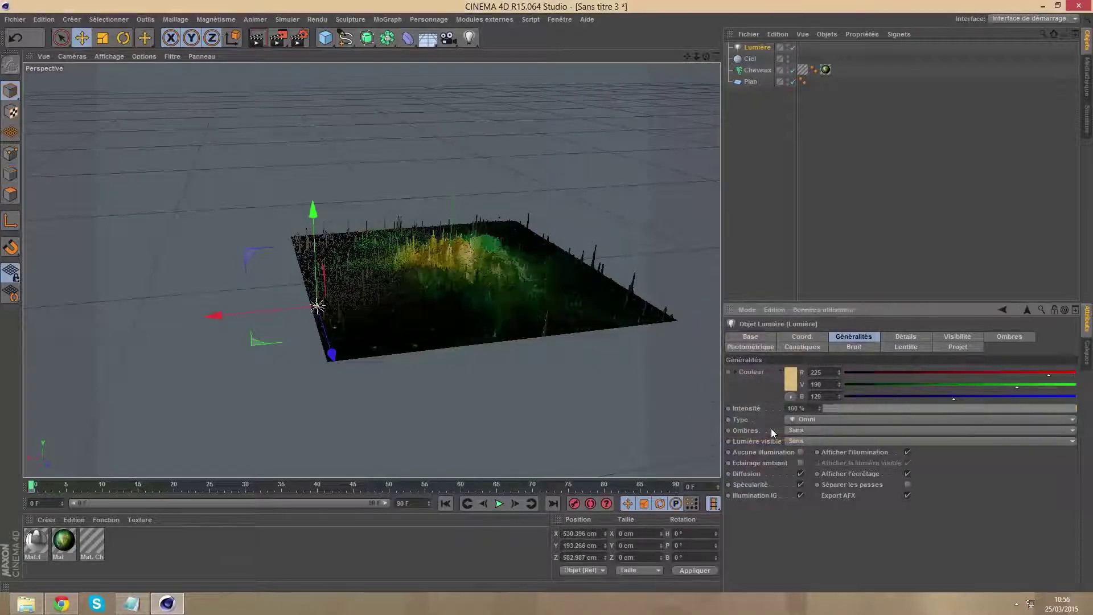
click(807, 428)
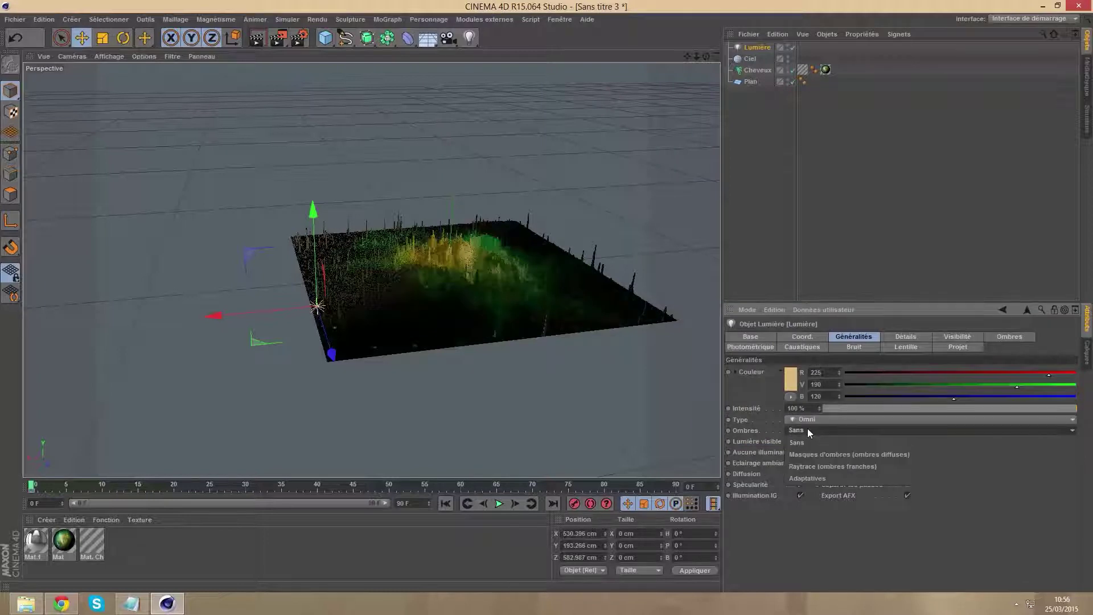
click(824, 453)
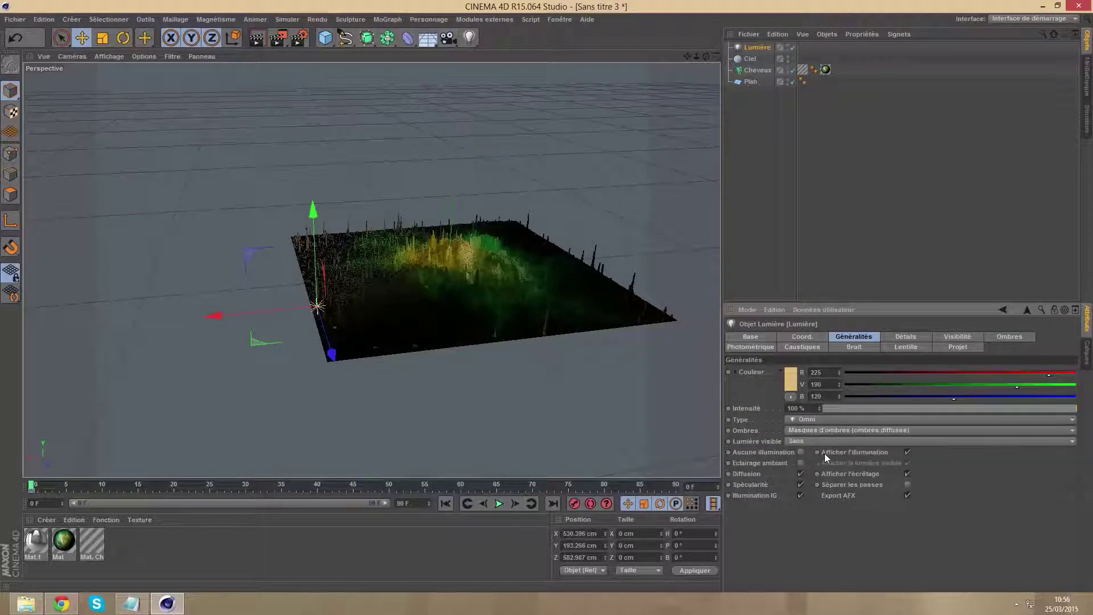
click(1014, 336)
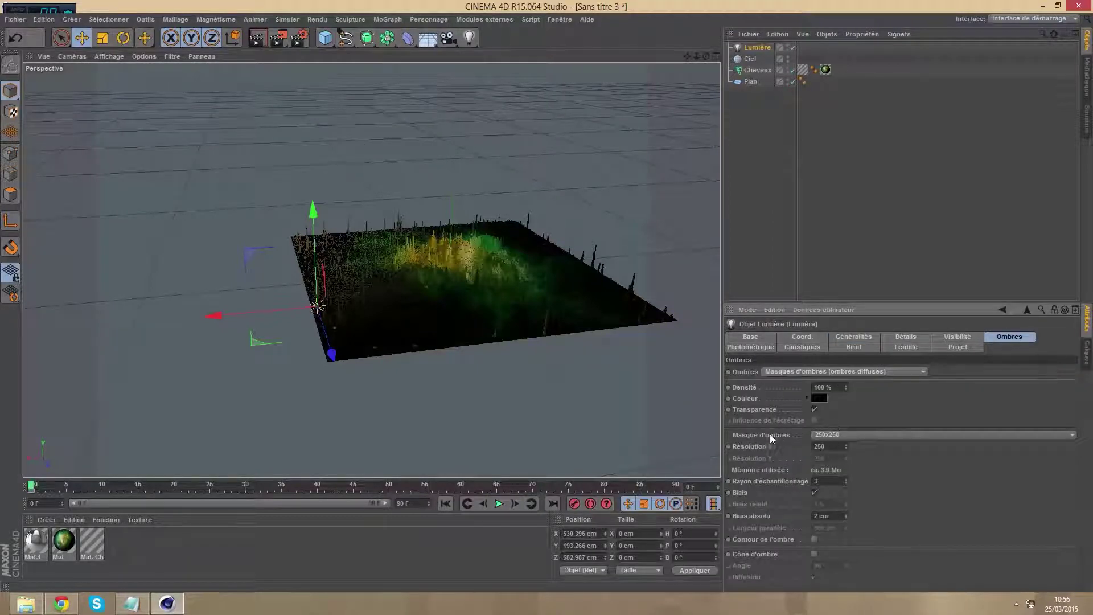
click(838, 432)
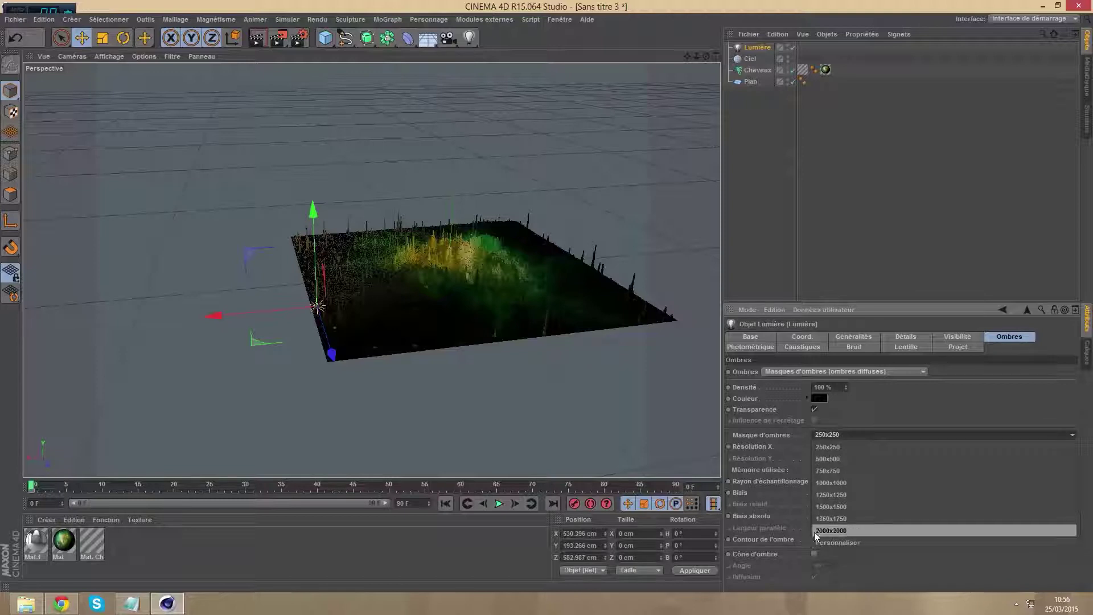
click(833, 531)
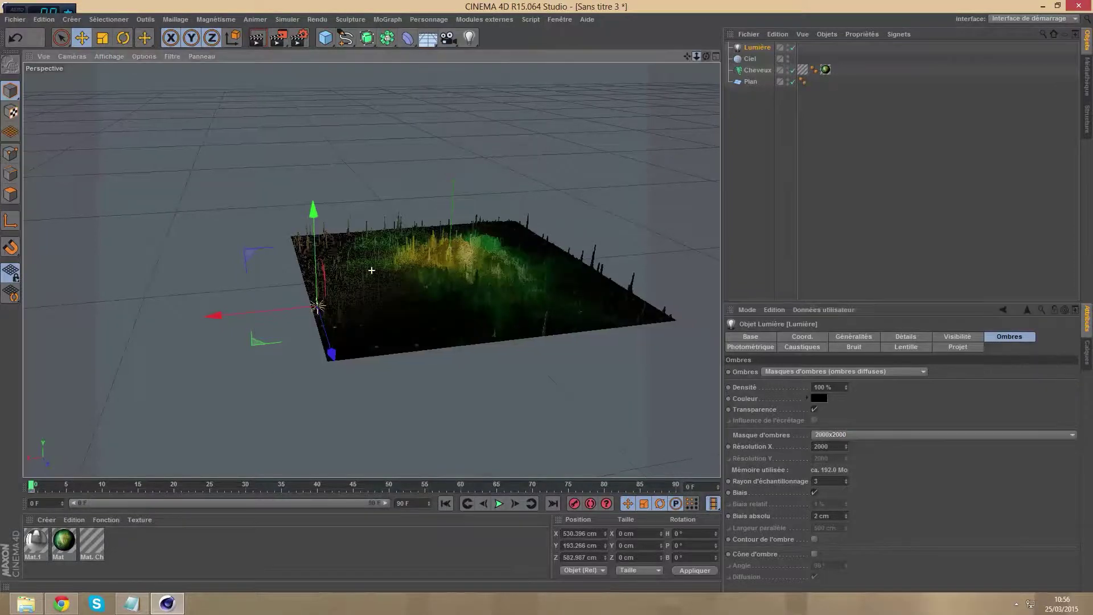
Zoom the perspective view in close to the hair field
scroll(371, 270, up, 5)
scroll(371, 270, up, 3)
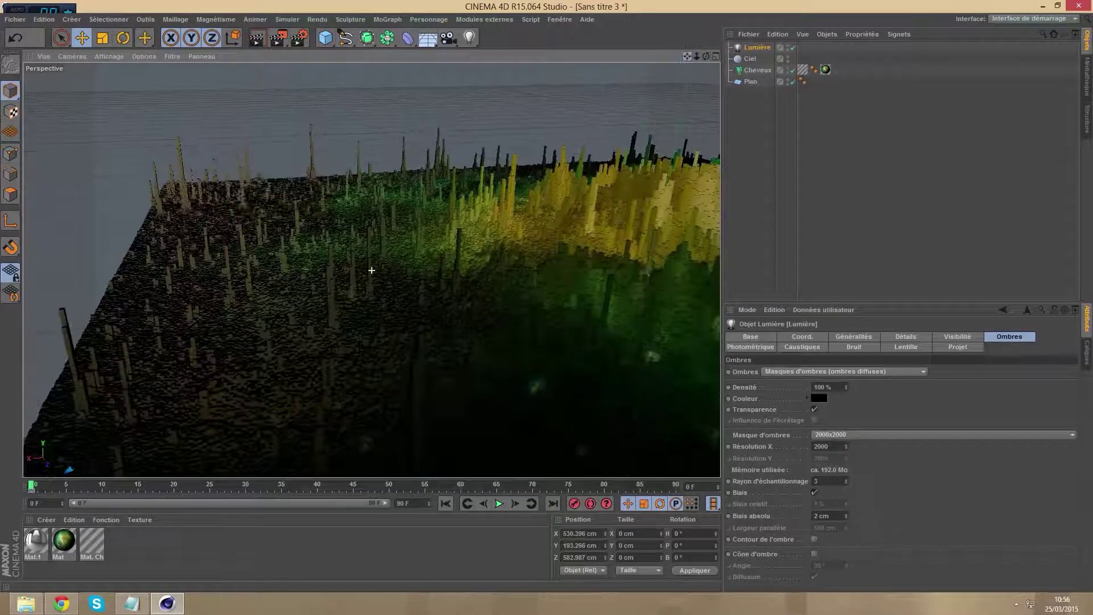
scroll(371, 270, up, 3)
scroll(371, 270, up, 2)
scroll(371, 271, up, 2)
scroll(371, 270, up, 2)
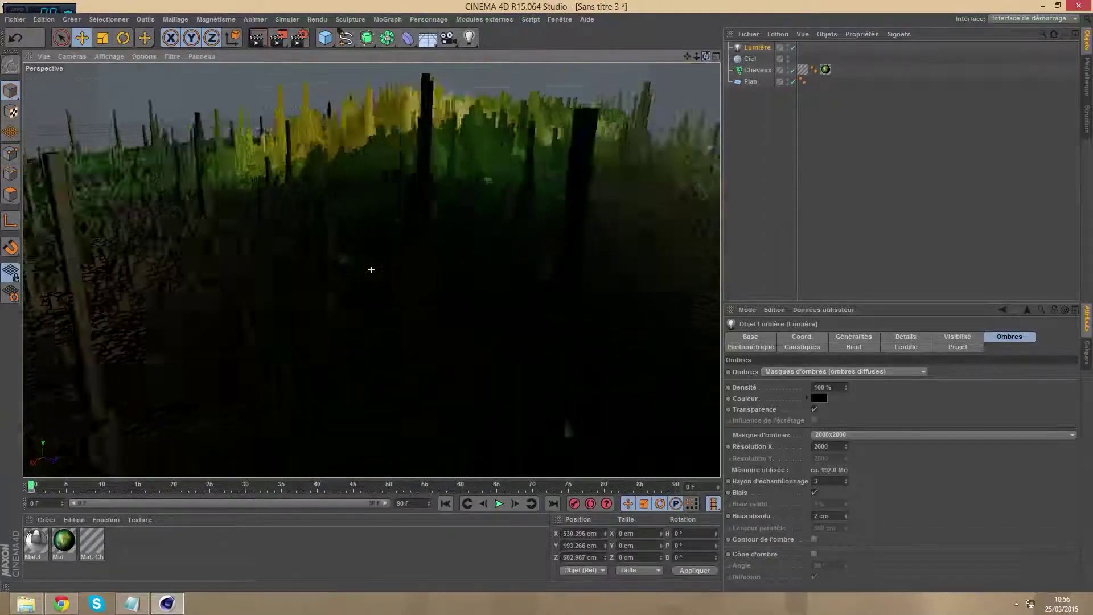
scroll(371, 271, up, 2)
scroll(371, 269, up, 2)
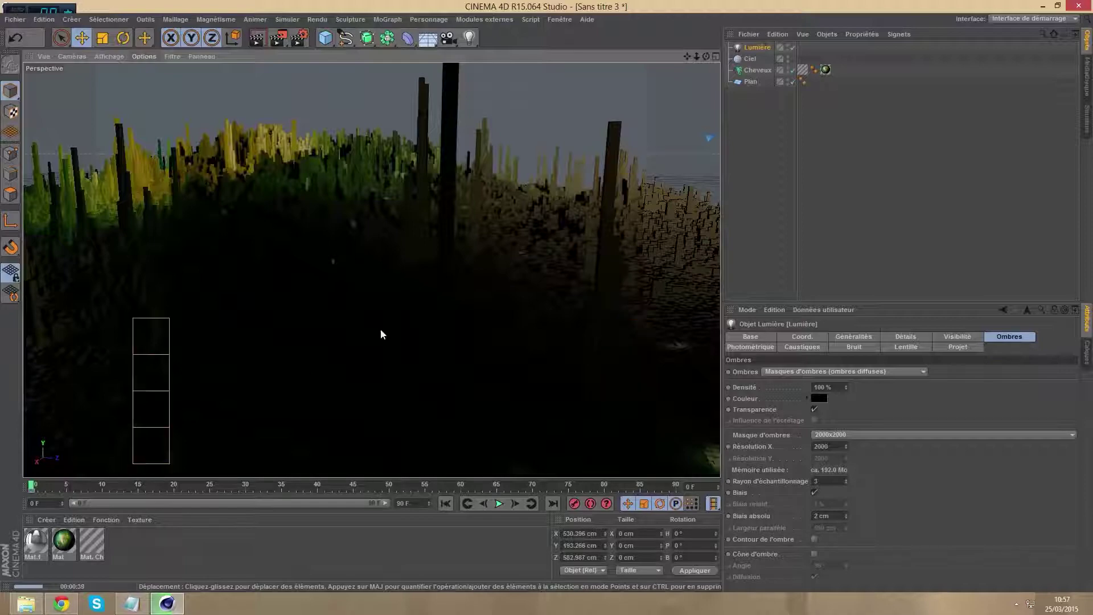
Pull back and orbit to a higher angle overlooking the shaded hair landscape
click(518, 188)
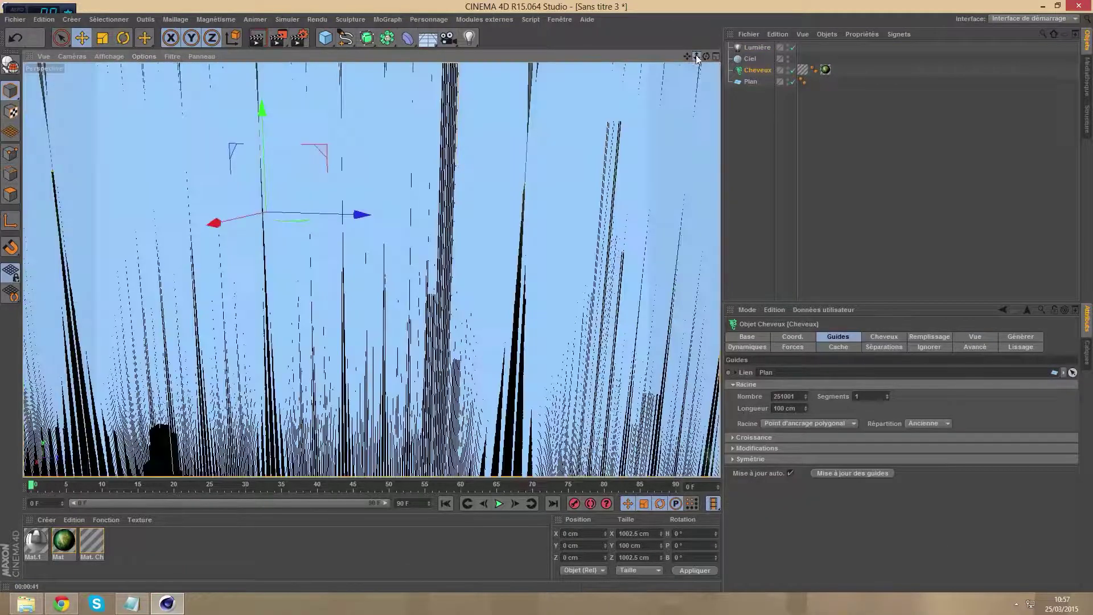
drag(695, 55, 760, 103)
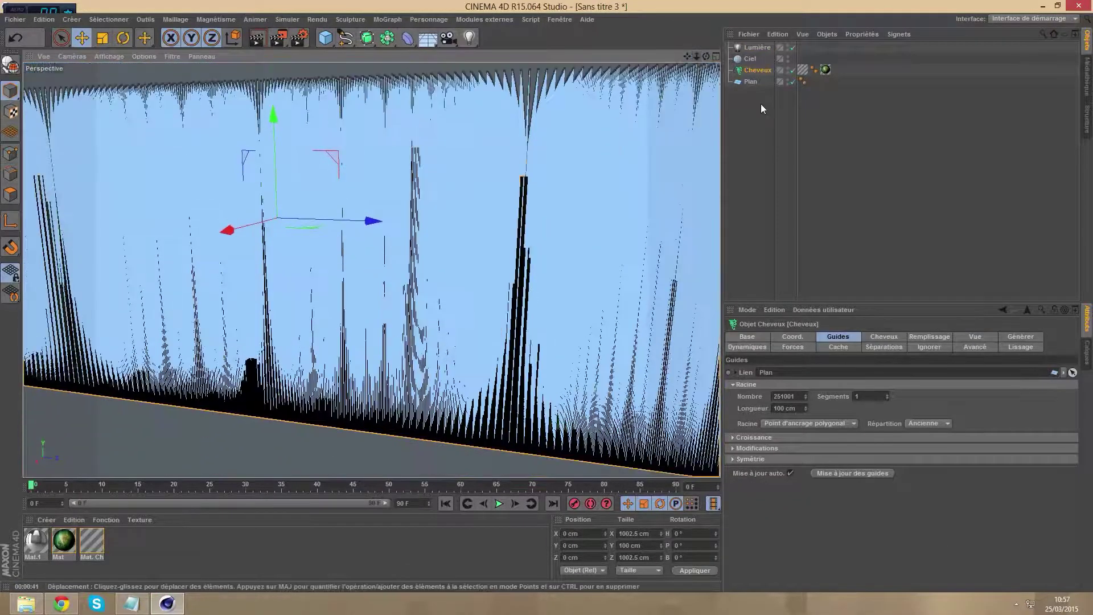
click(756, 89)
drag(691, 55, 372, 270)
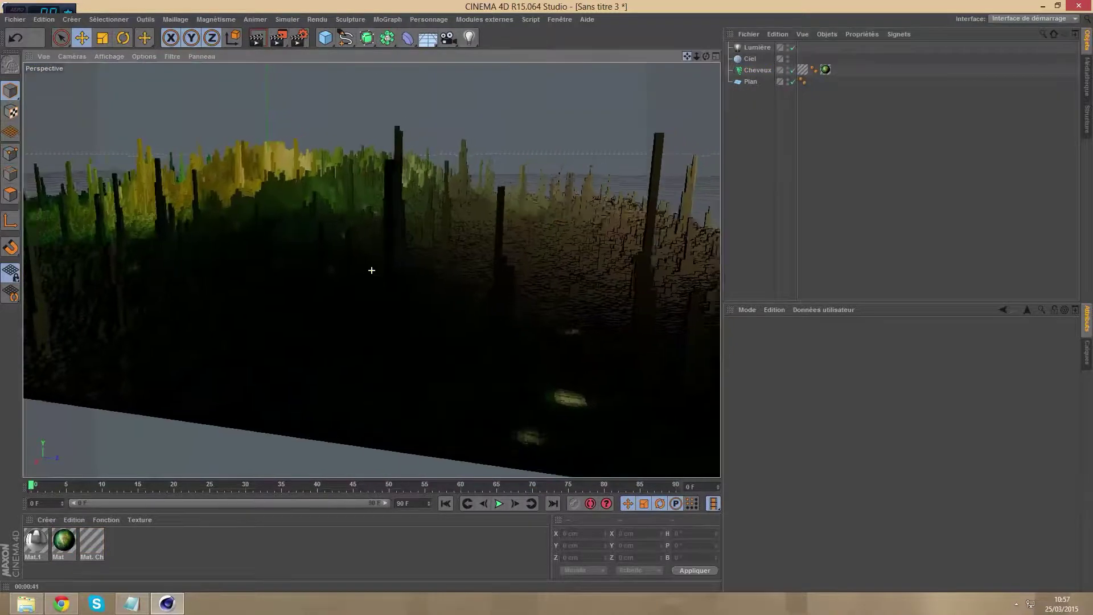
drag(706, 55, 677, 69)
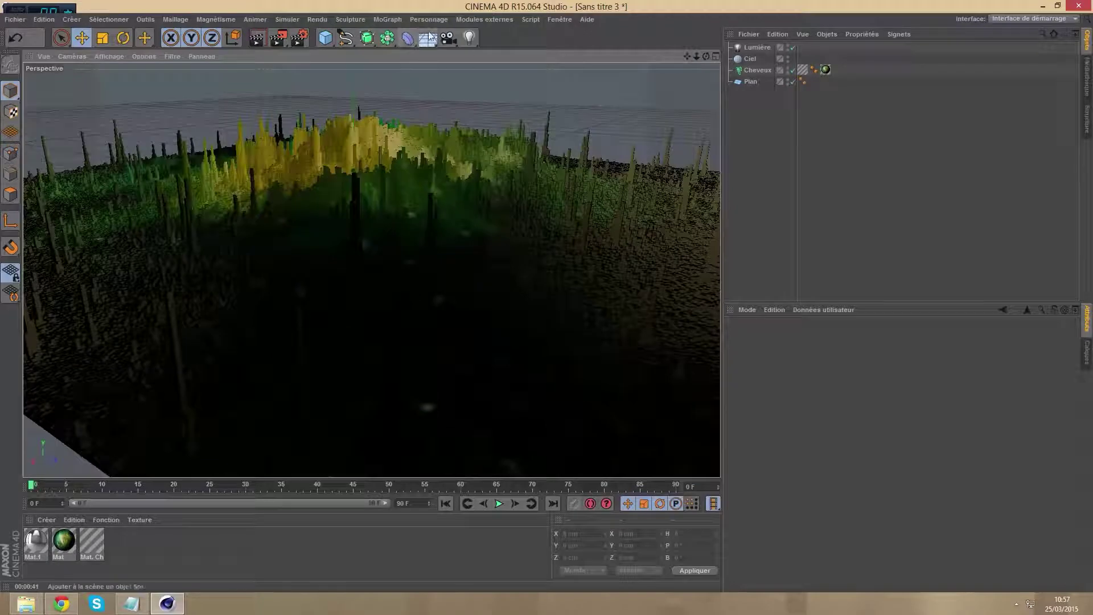
Add an Environment object with fog enabled at 50% intensity
click(429, 38)
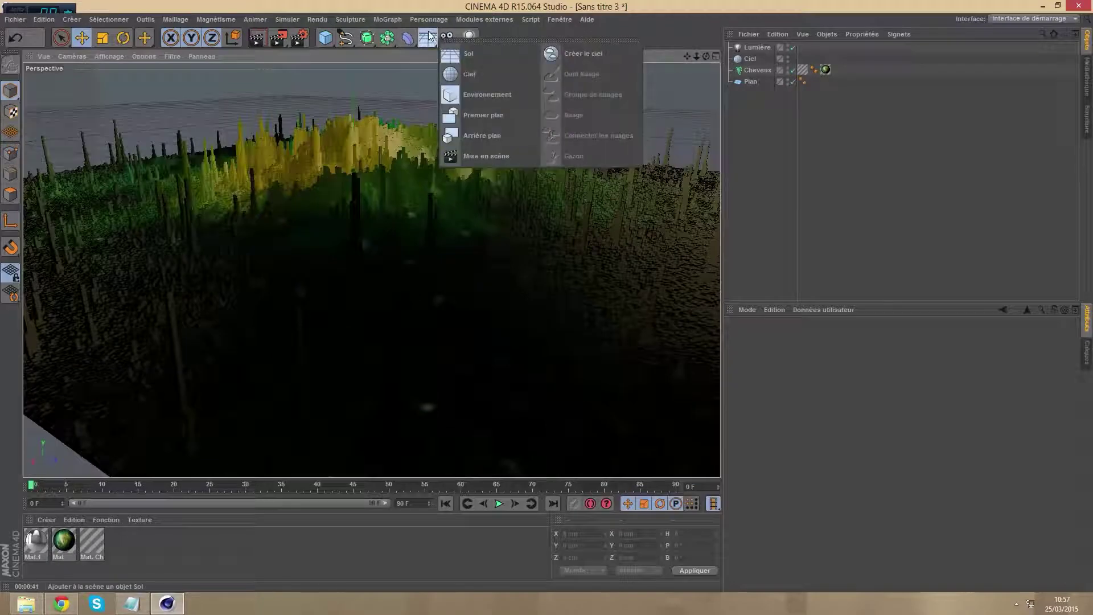
click(483, 94)
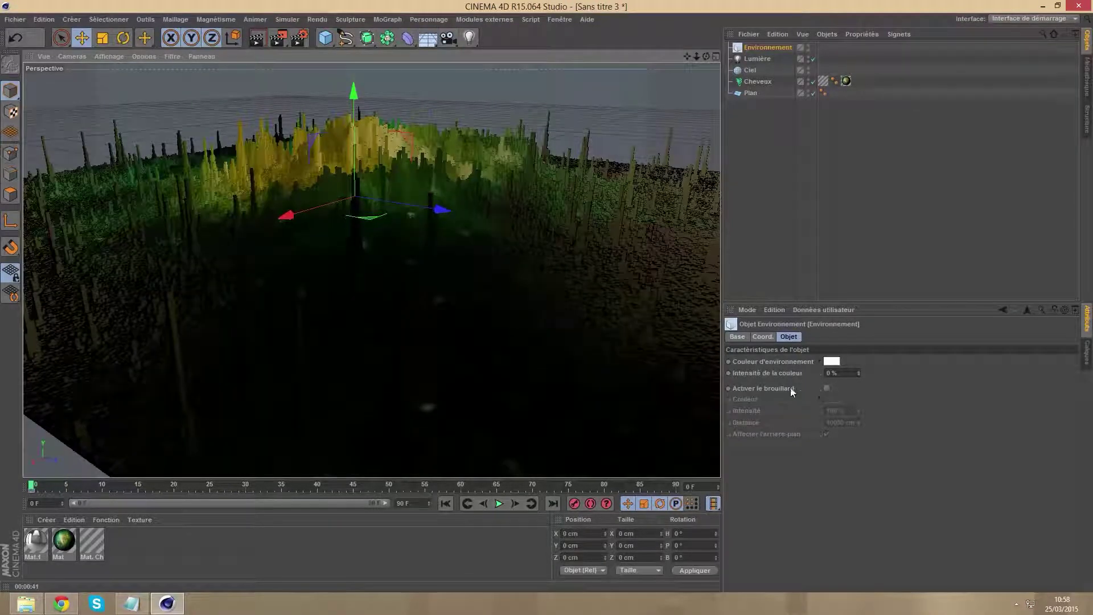
click(827, 388)
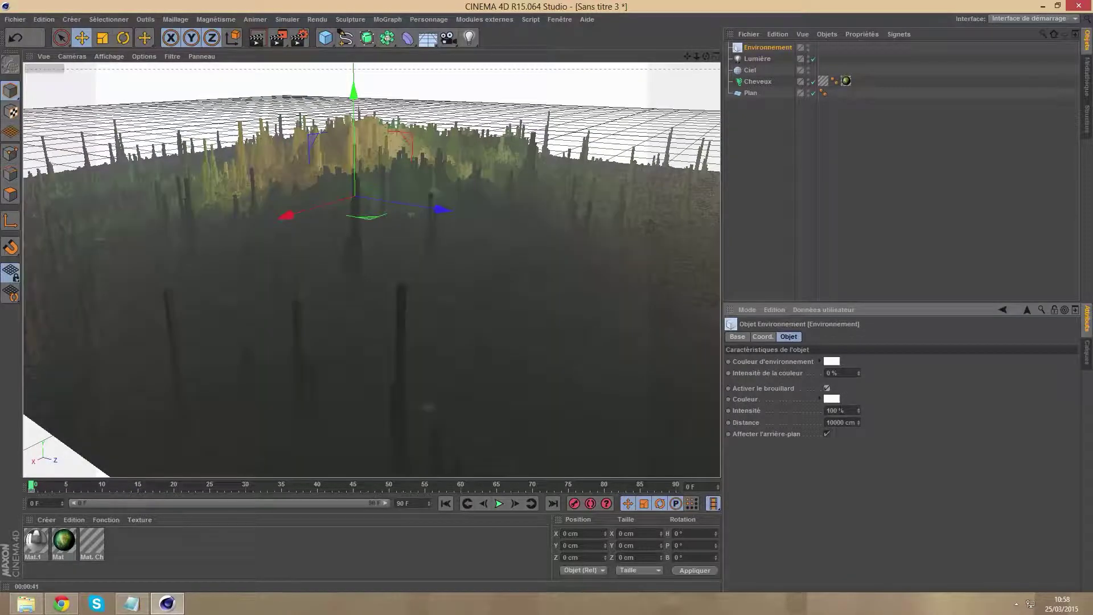
double_click(840, 410)
text(50)
key(Return)
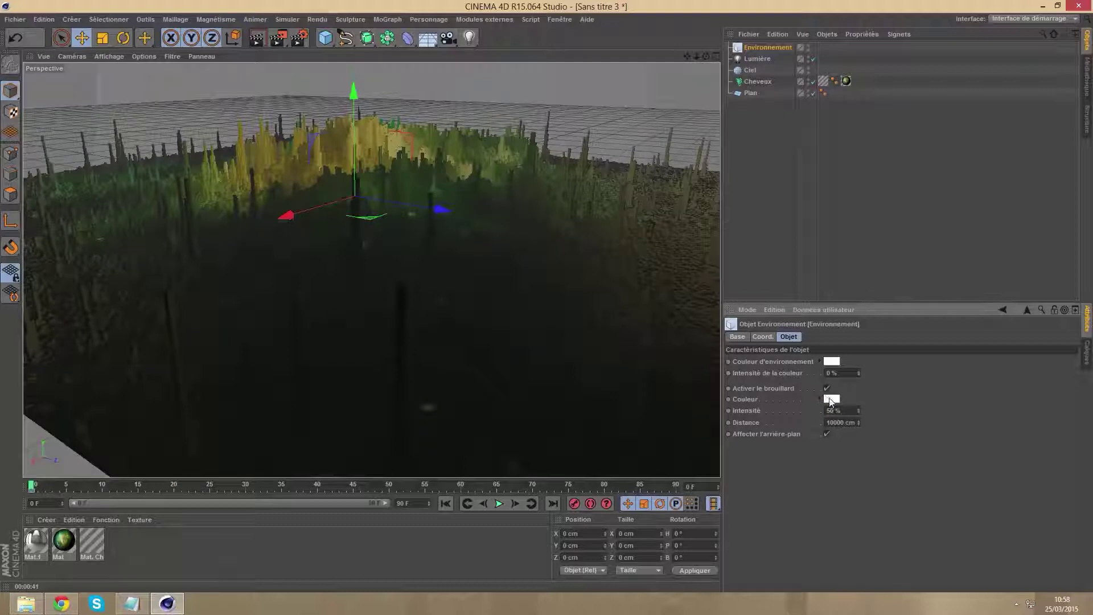
Set the fog colour to a pale beige, hue about 35°
click(832, 400)
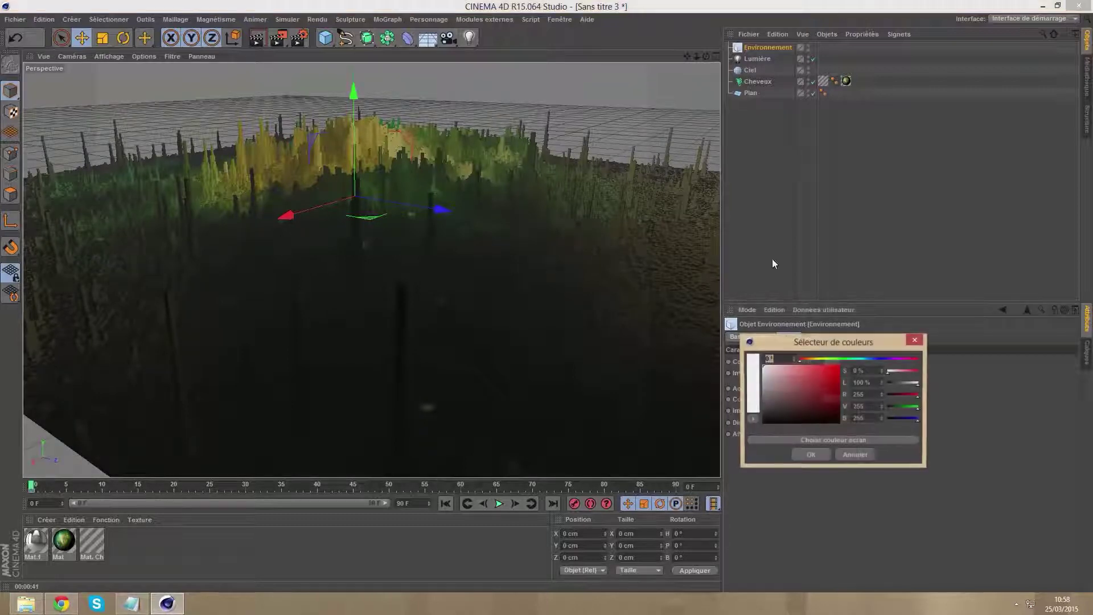
click(810, 359)
click(788, 378)
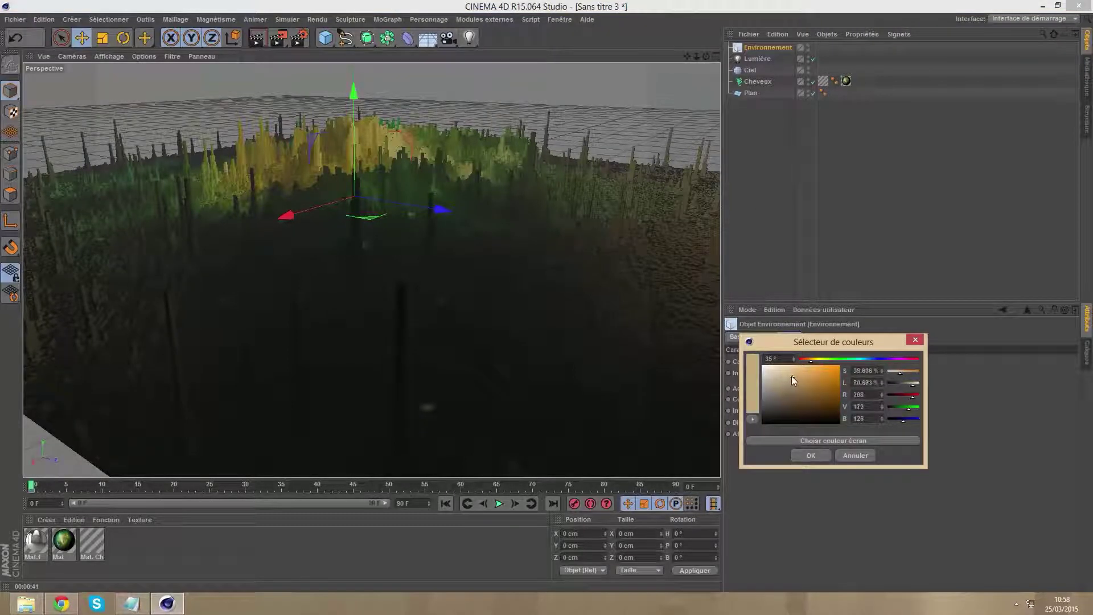
drag(787, 378, 790, 375)
click(809, 456)
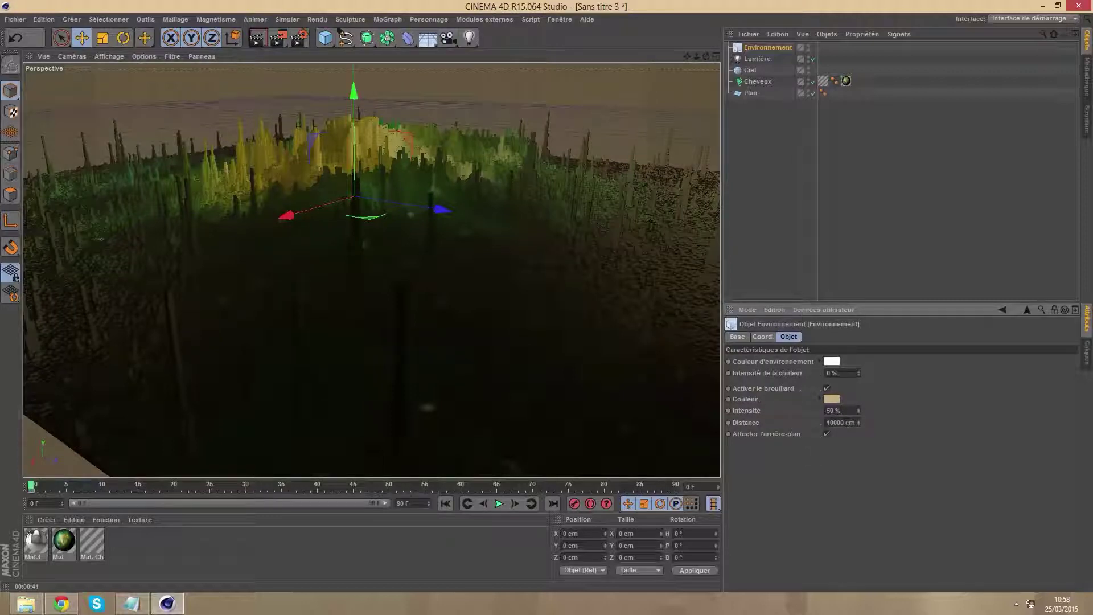
Set the fog distance to 7500 cm and view the fogged terrain from afar
click(834, 423)
text(50)
text(0)
drag(697, 55, 672, 74)
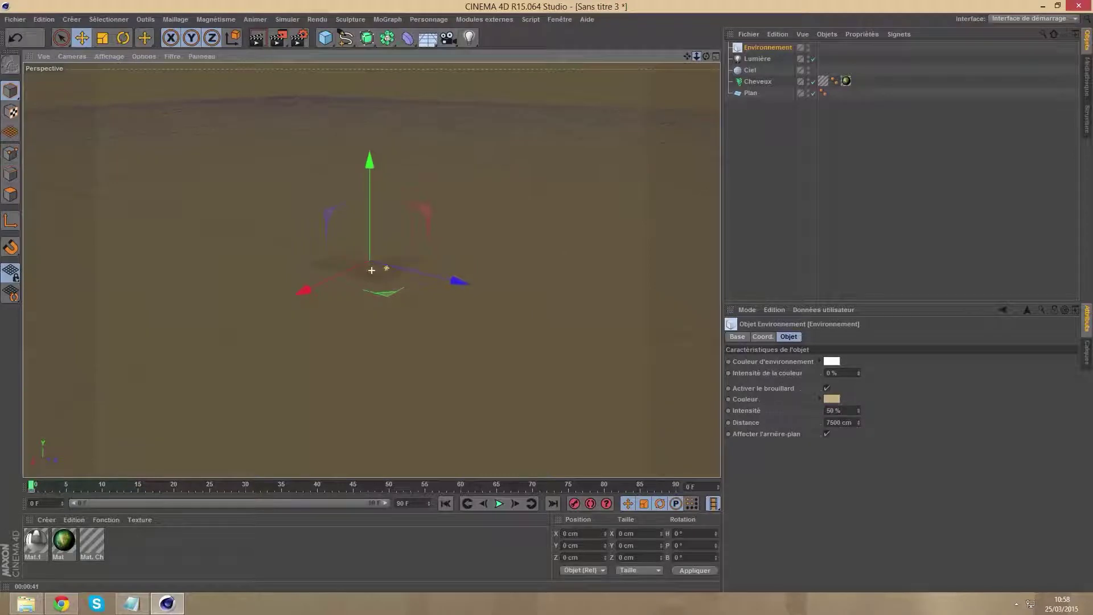
Zoom in among the hair columns to inspect the beige fog, then select the Cheveux object
scroll(371, 270, up, 3)
scroll(371, 270, up, 3)
scroll(372, 270, up, 3)
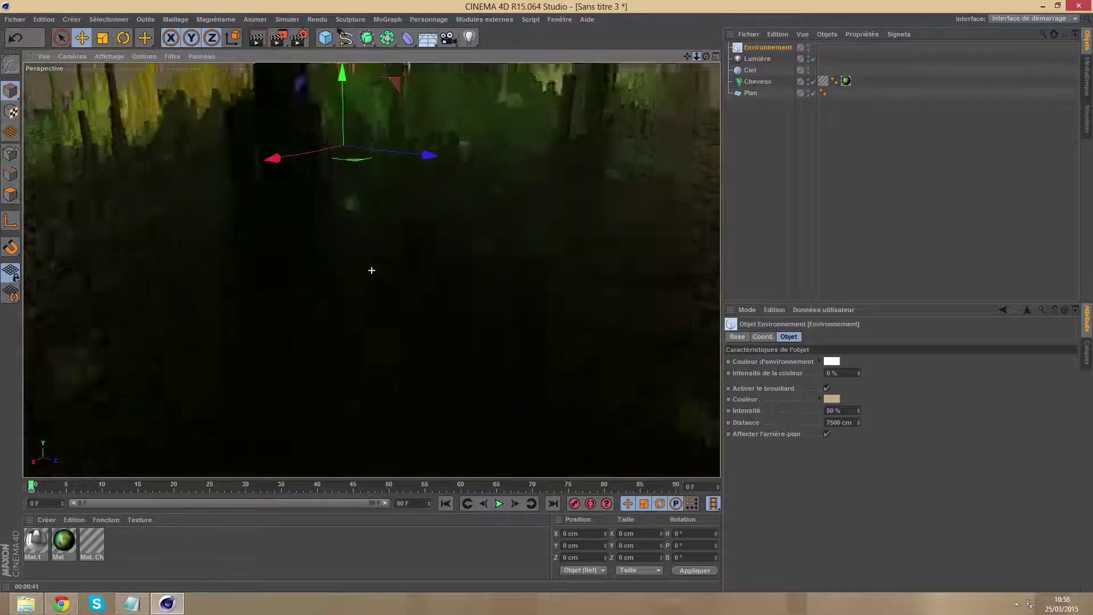
scroll(372, 270, up, 2)
scroll(371, 270, down, 6)
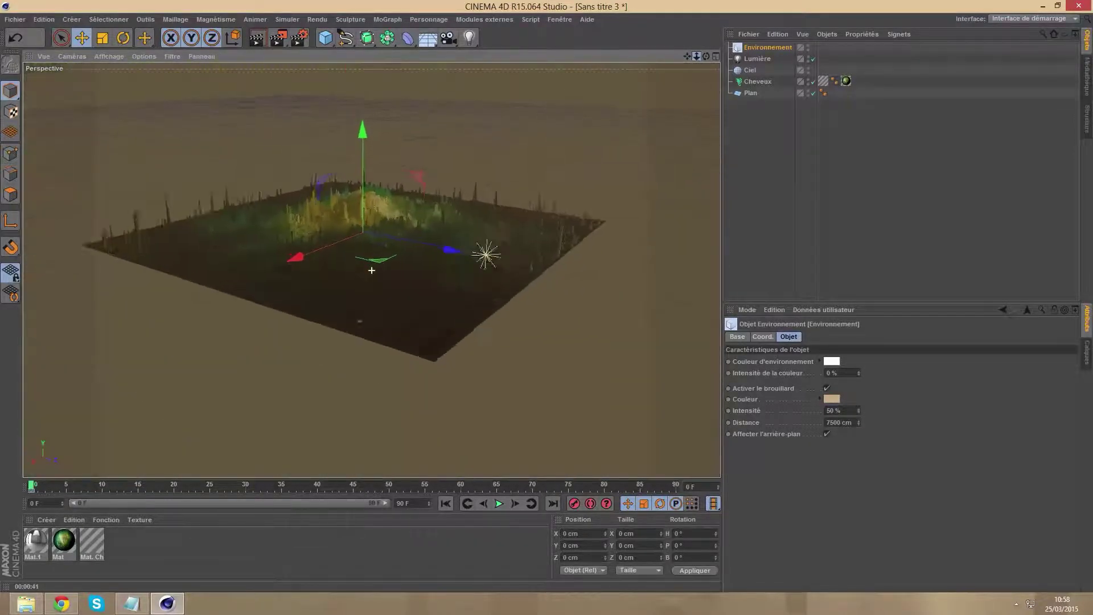
scroll(371, 270, up, 3)
scroll(371, 270, up, 2)
scroll(371, 270, up, 2)
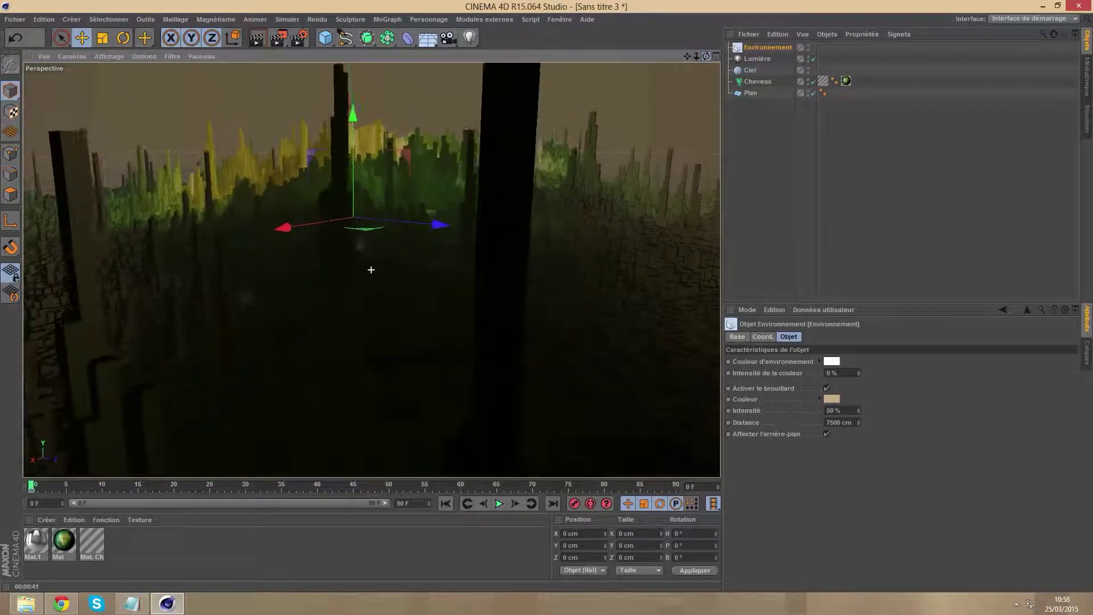
scroll(371, 270, down, 2)
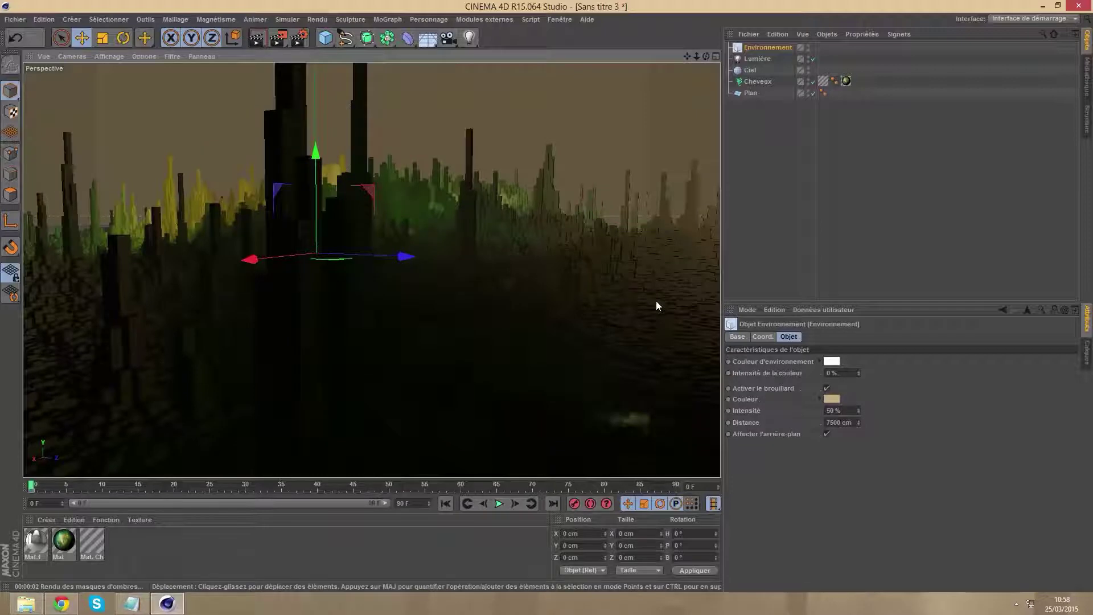
click(521, 288)
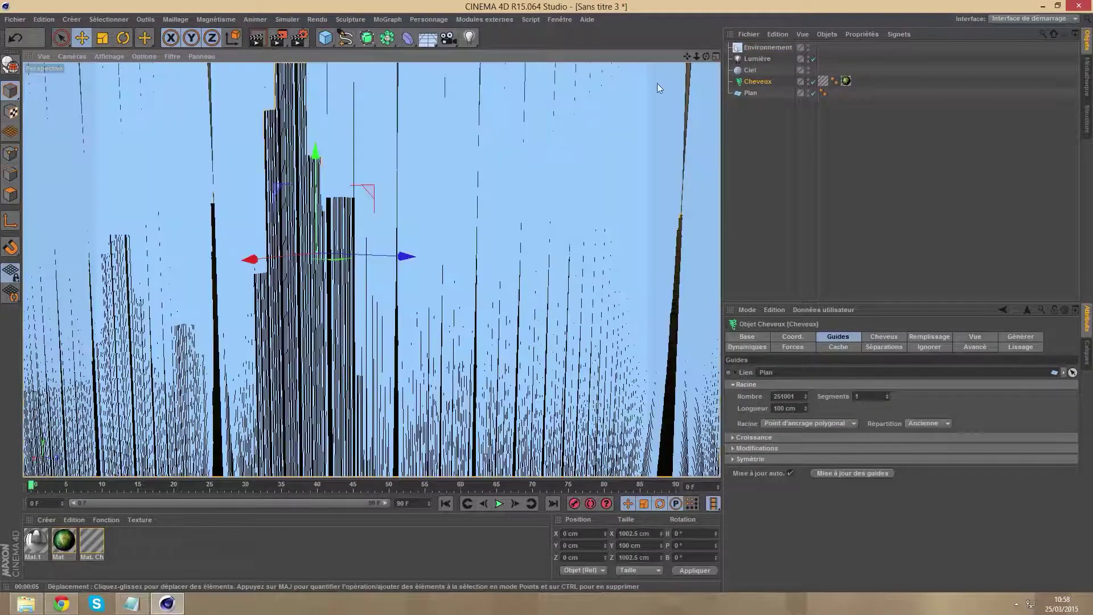
Deselect the hair and add a cube primitive to the scene
click(781, 114)
click(325, 39)
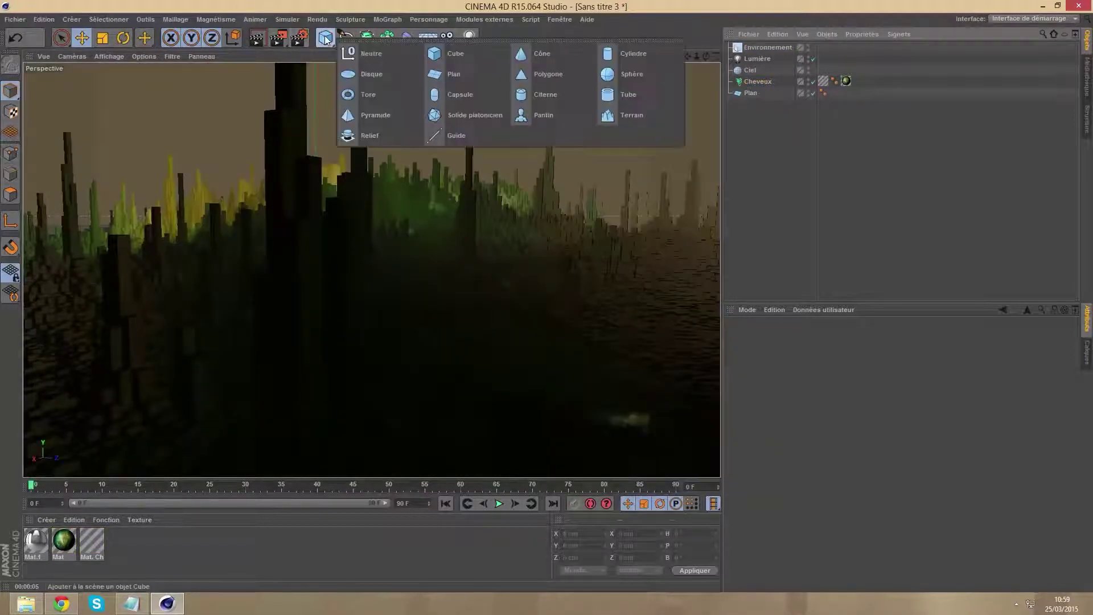
click(473, 56)
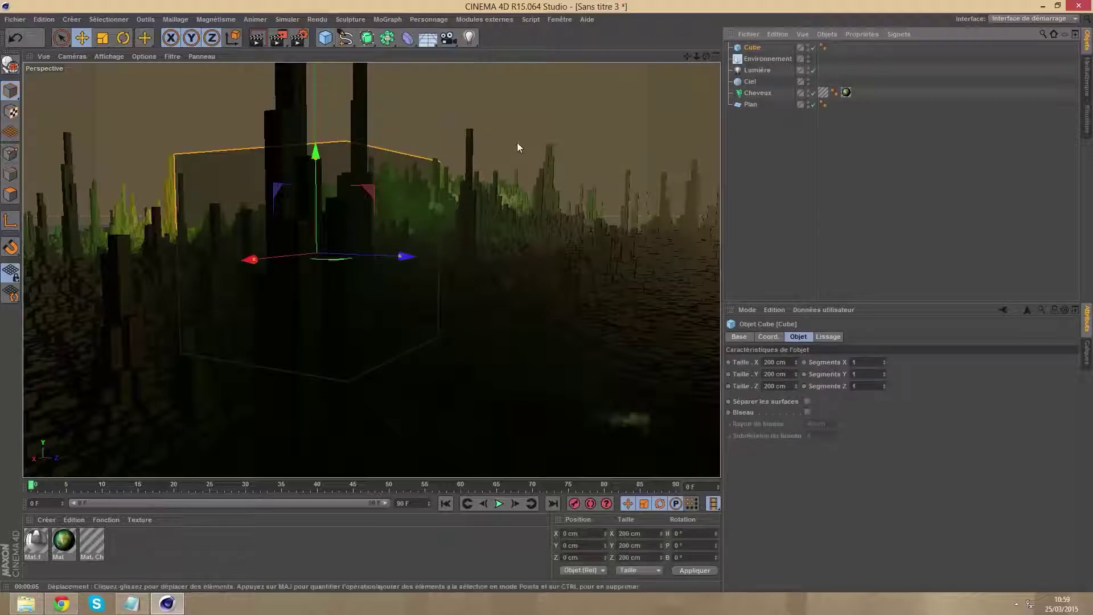
drag(697, 57, 725, 143)
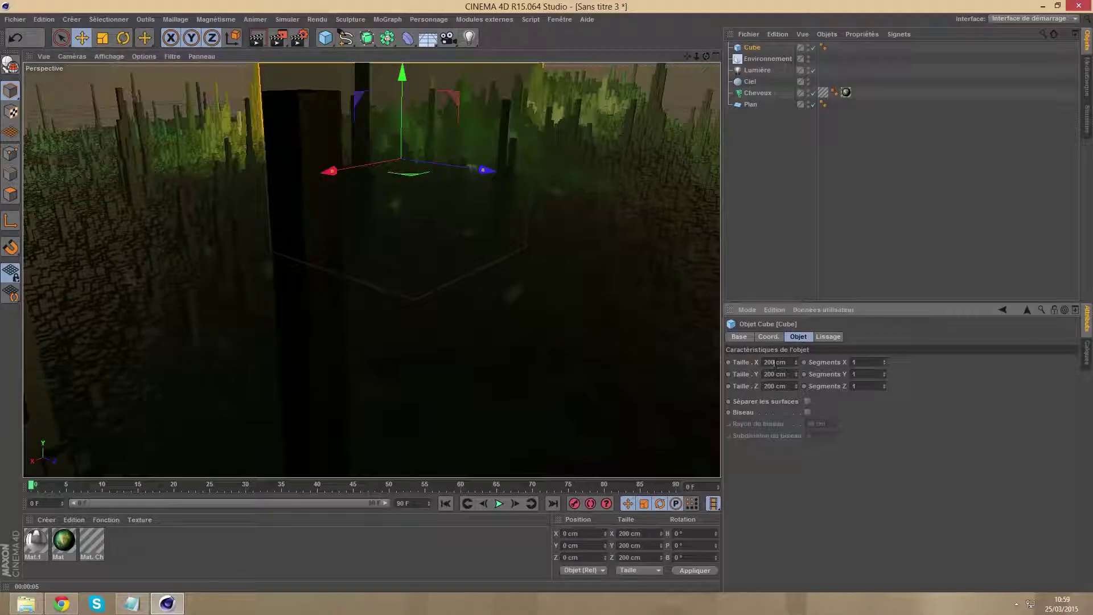
Size the cube to 1000 × 100 × 1000 cm as a flat slab
double_click(769, 362)
text(8)
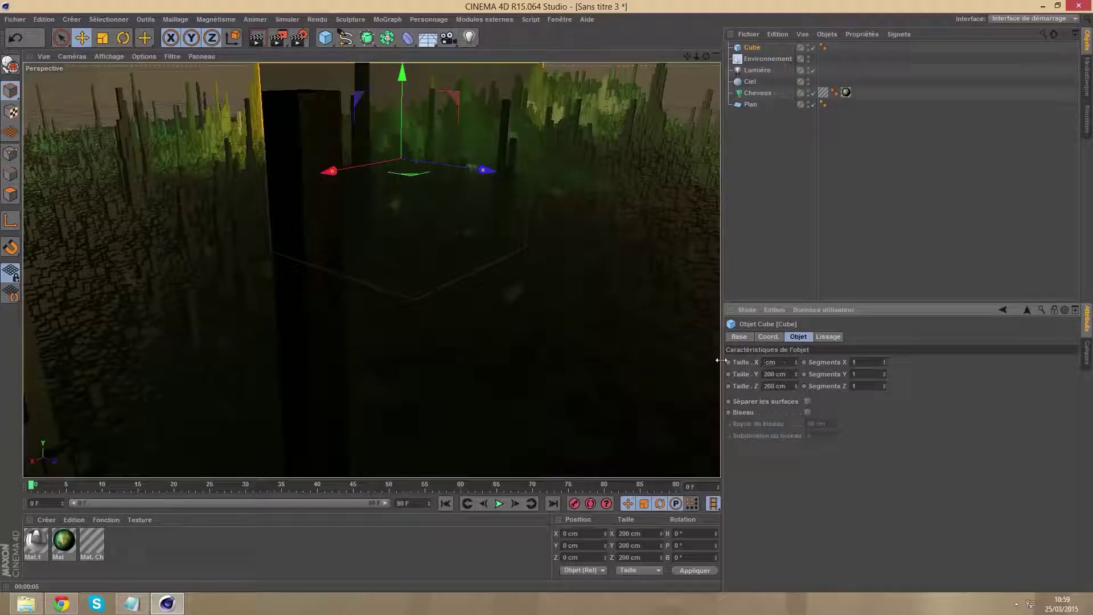
key(BackSpace)
text(1000)
key(Return)
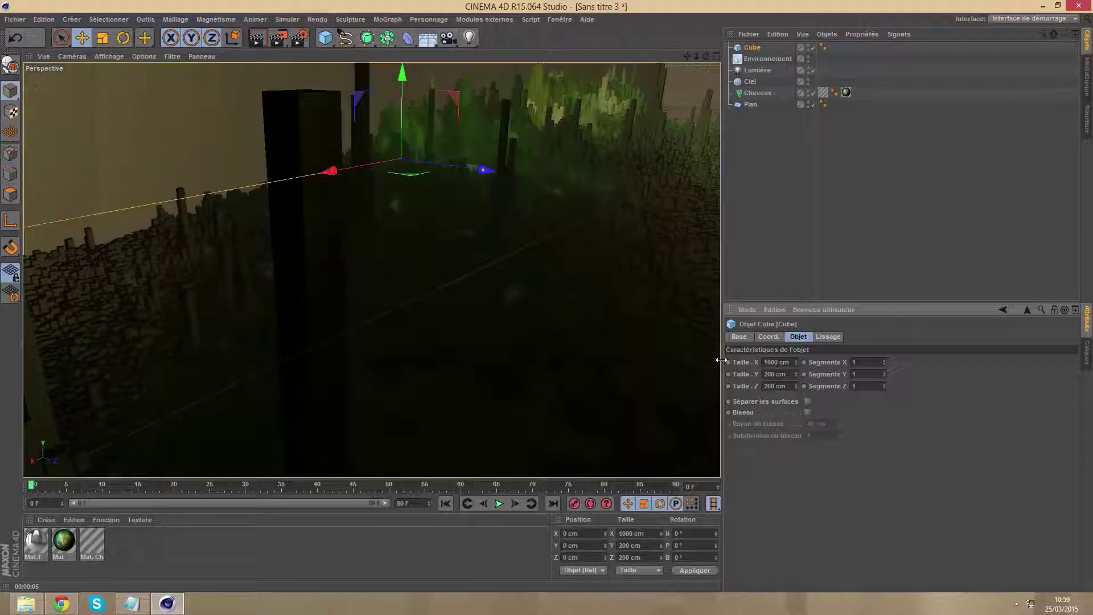
double_click(776, 387)
text(1000)
key(Return)
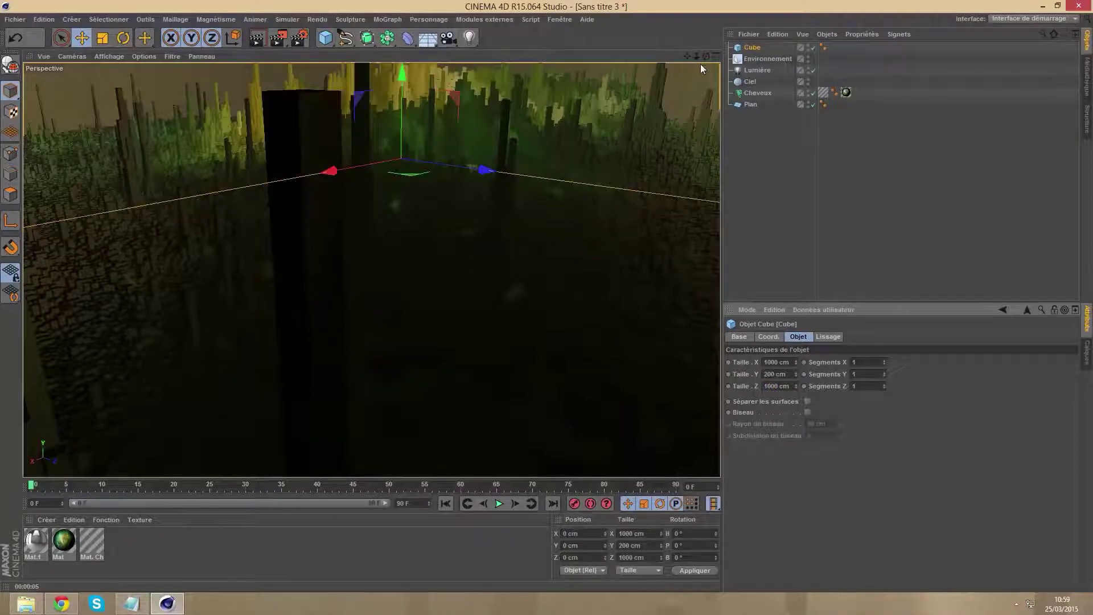
mouse_move(696, 55)
mouse_down()
mouse_move(696, 91)
mouse_move(697, 45)
mouse_up()
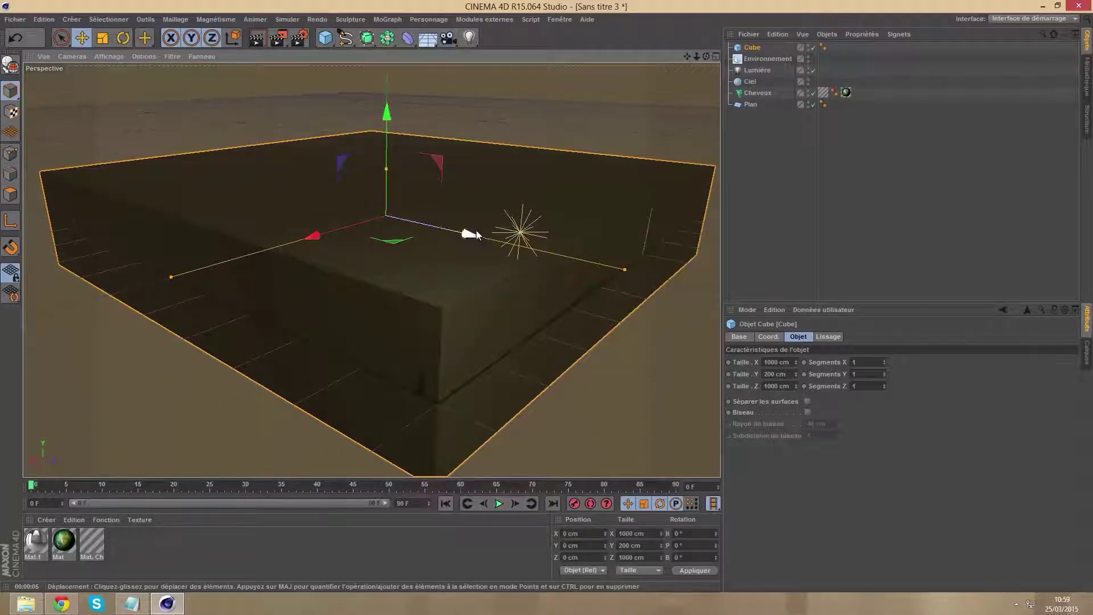
double_click(775, 376)
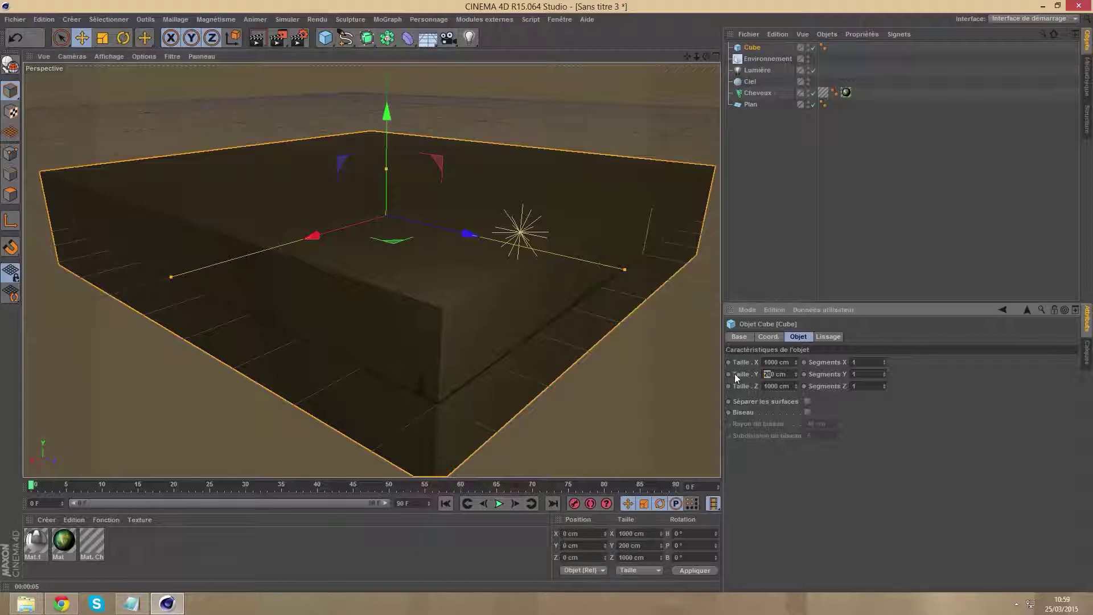
text(010)
key(Return)
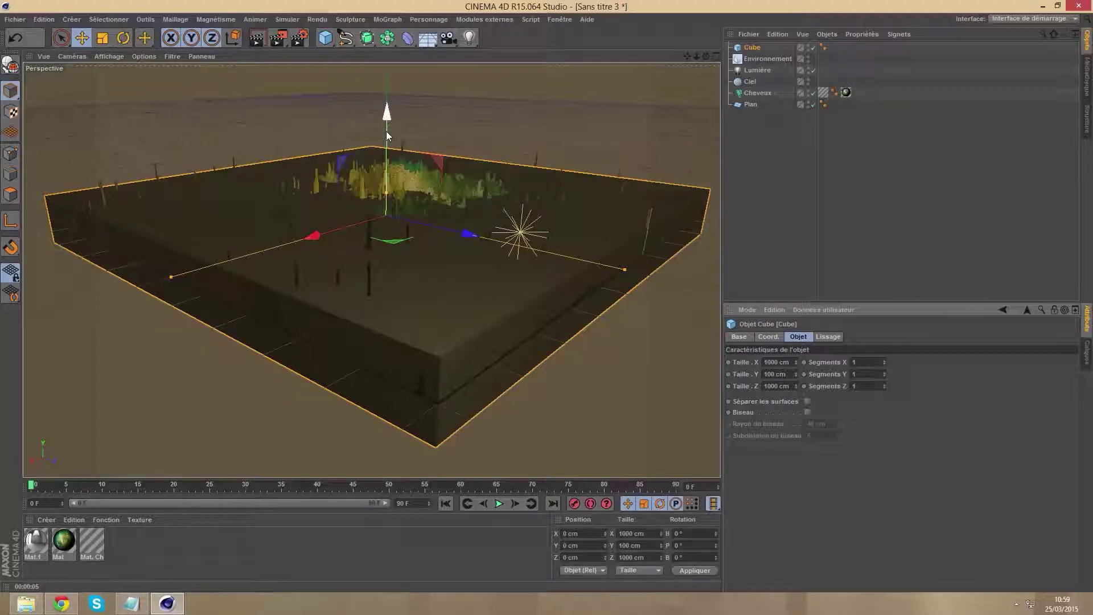
Lower the slab under the hair field, then nudge it up to Y -45.837 cm
drag(386, 131, 388, 154)
drag(706, 56, 627, 56)
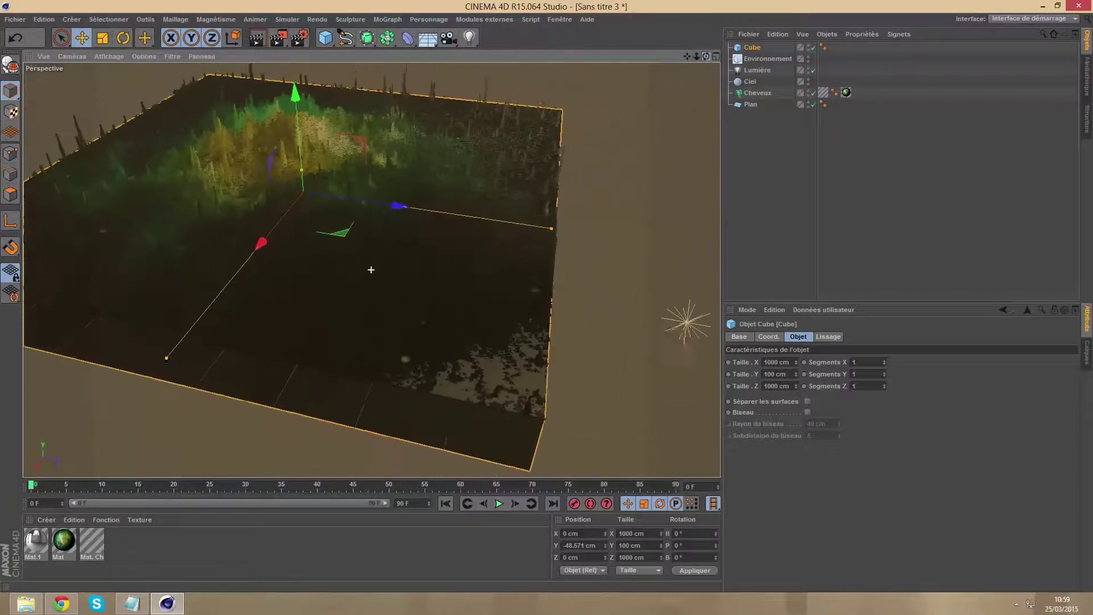
mouse_move(370, 269)
alt+mouse_down()
mouse_move(542, 146)
mouse_move(235, 201)
alt+mouse_up()
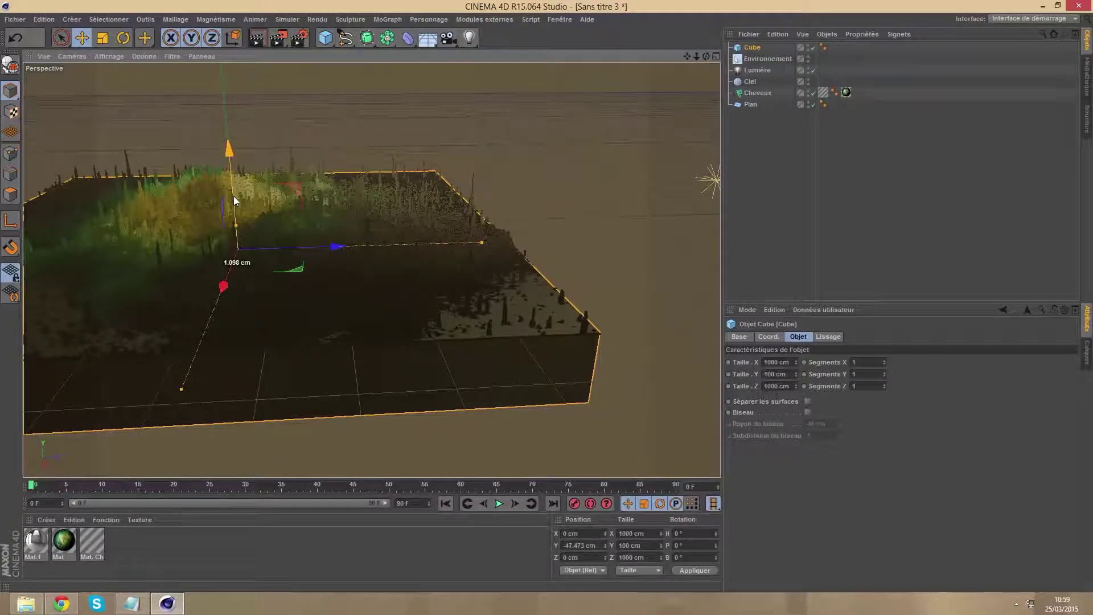
drag(706, 56, 671, 57)
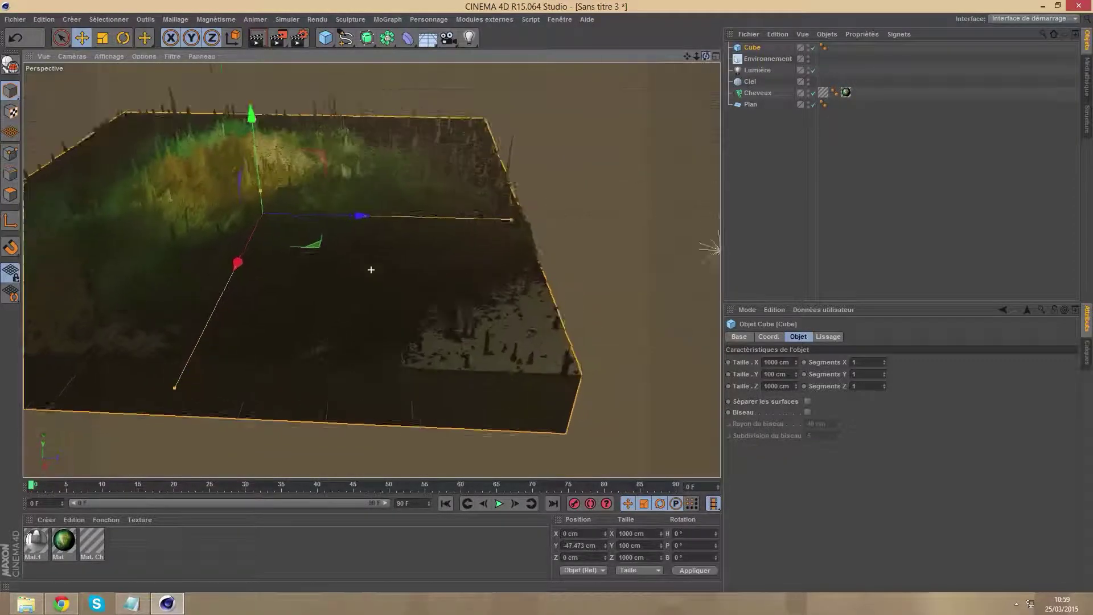
alt+drag(370, 269, 330, 107)
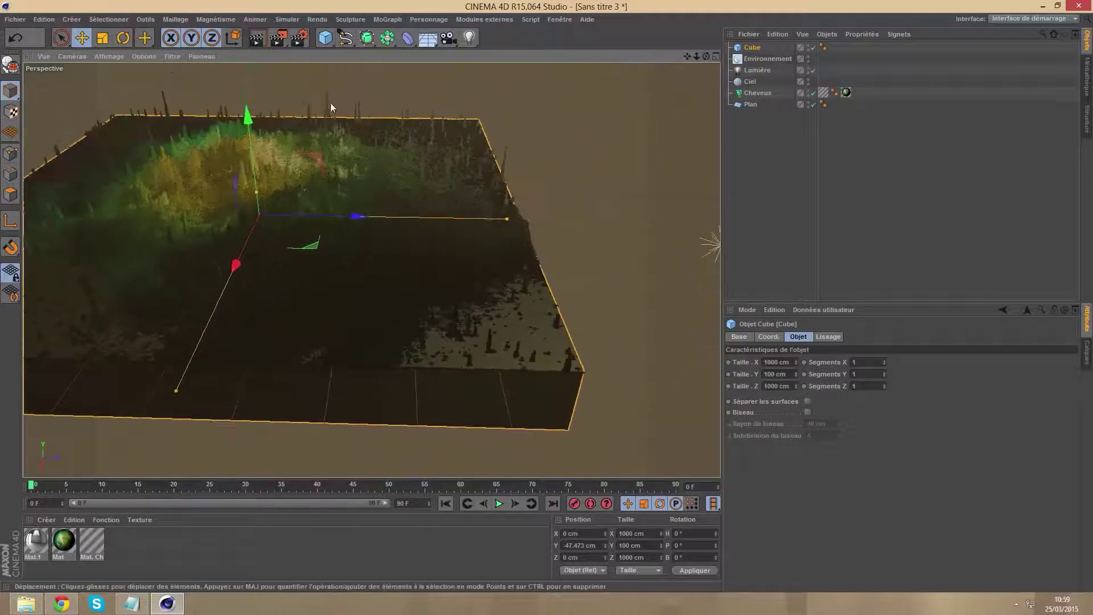
drag(252, 152, 246, 152)
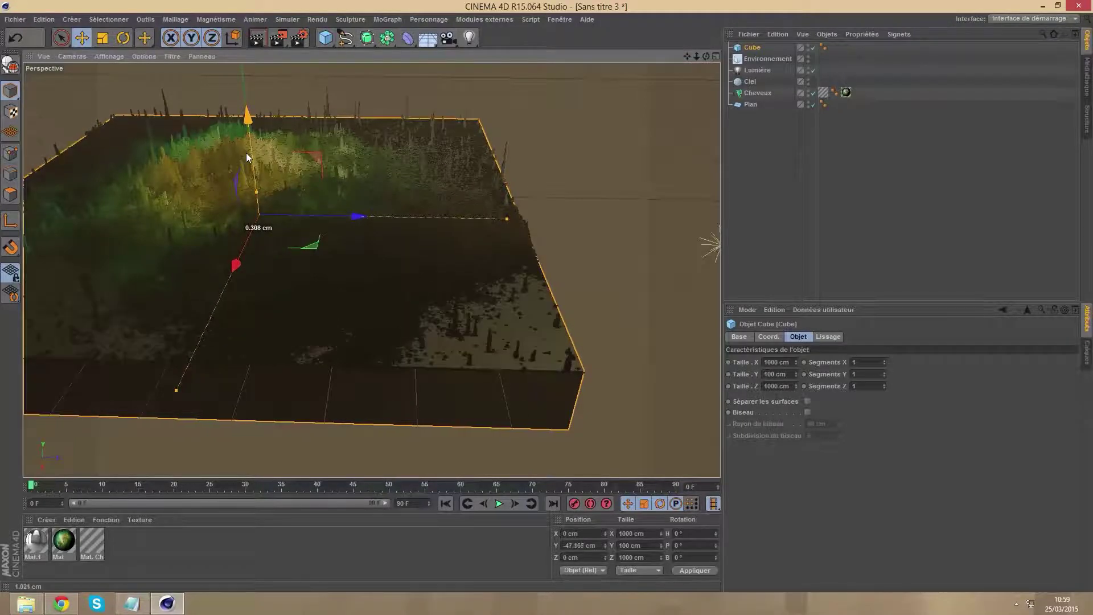
drag(246, 153, 244, 152)
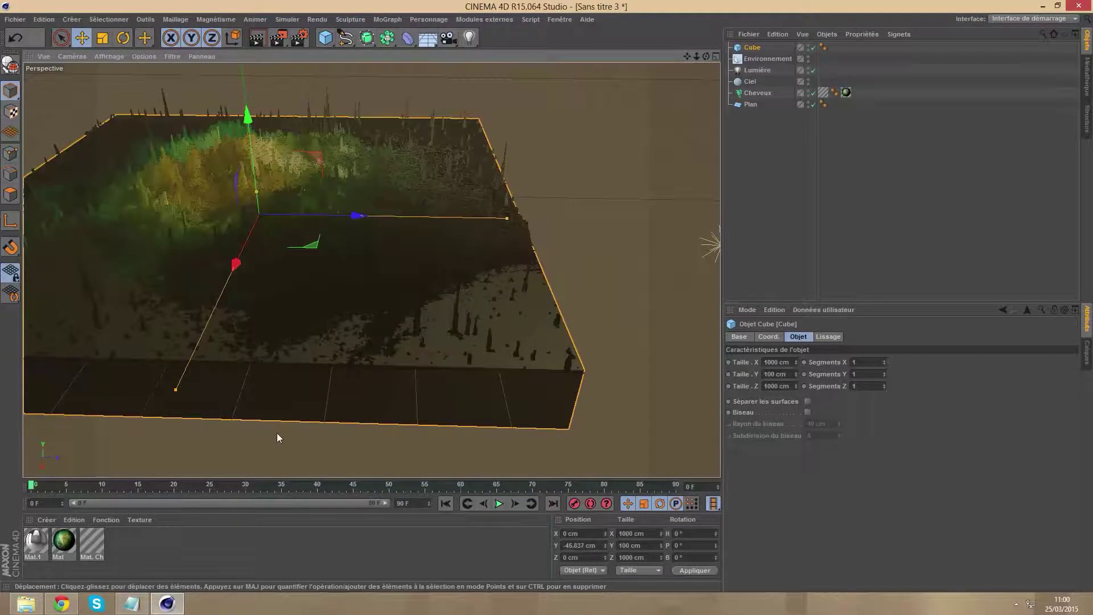
Create a new material Mat.2 and open its editor maximized
click(280, 450)
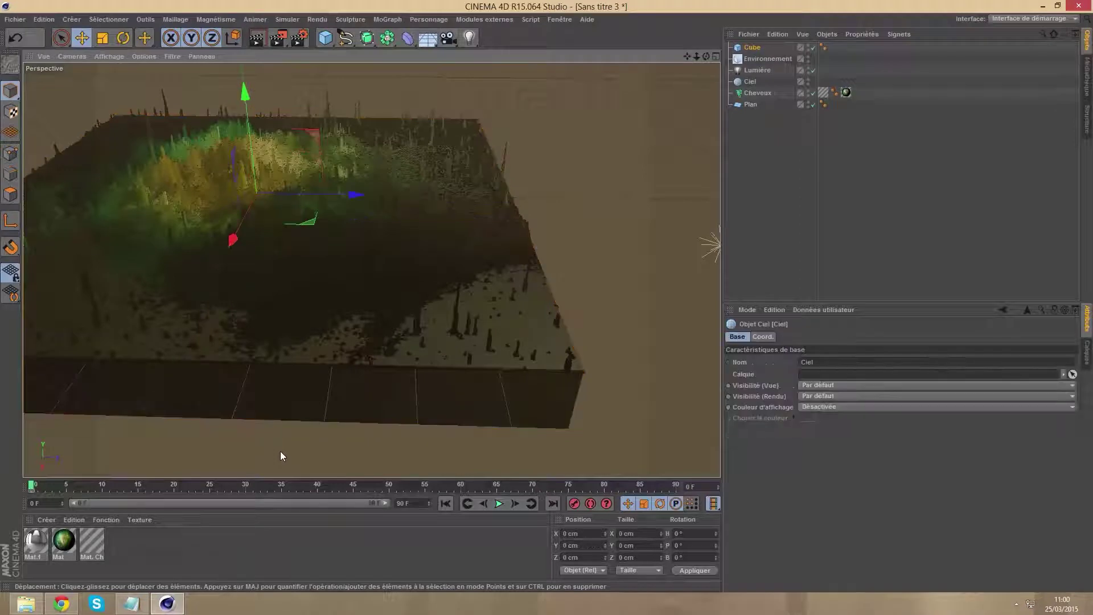
click(761, 50)
click(167, 559)
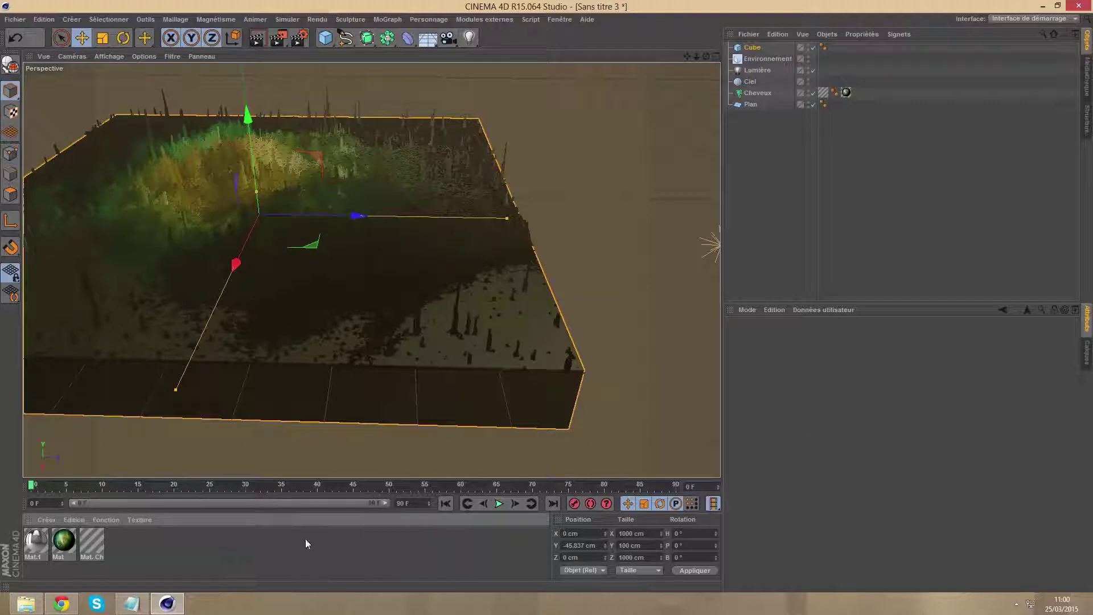
double_click(248, 539)
double_click(43, 541)
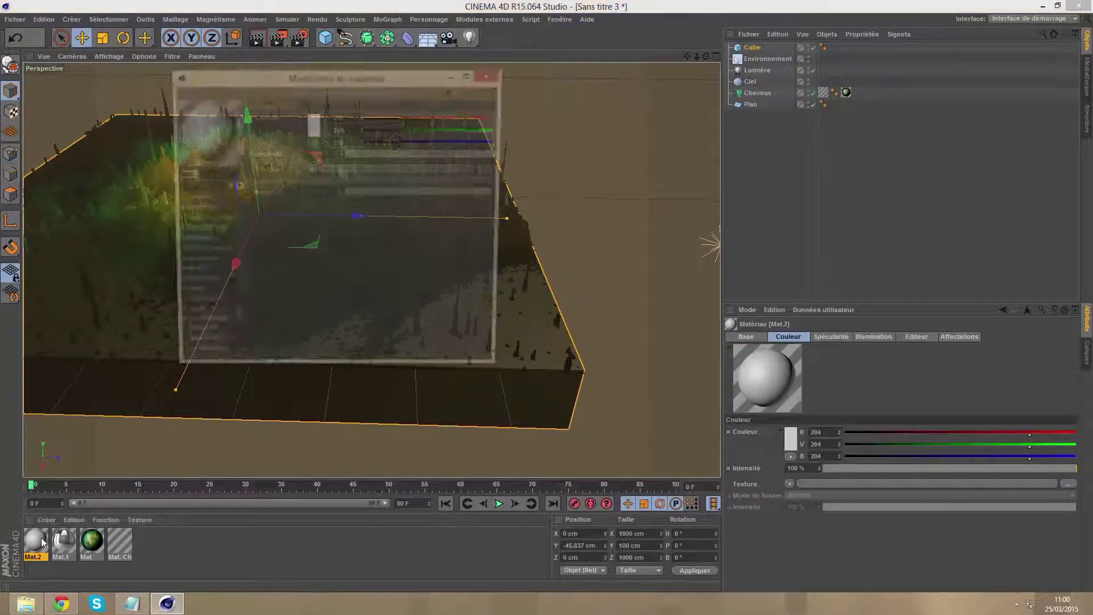
click(468, 74)
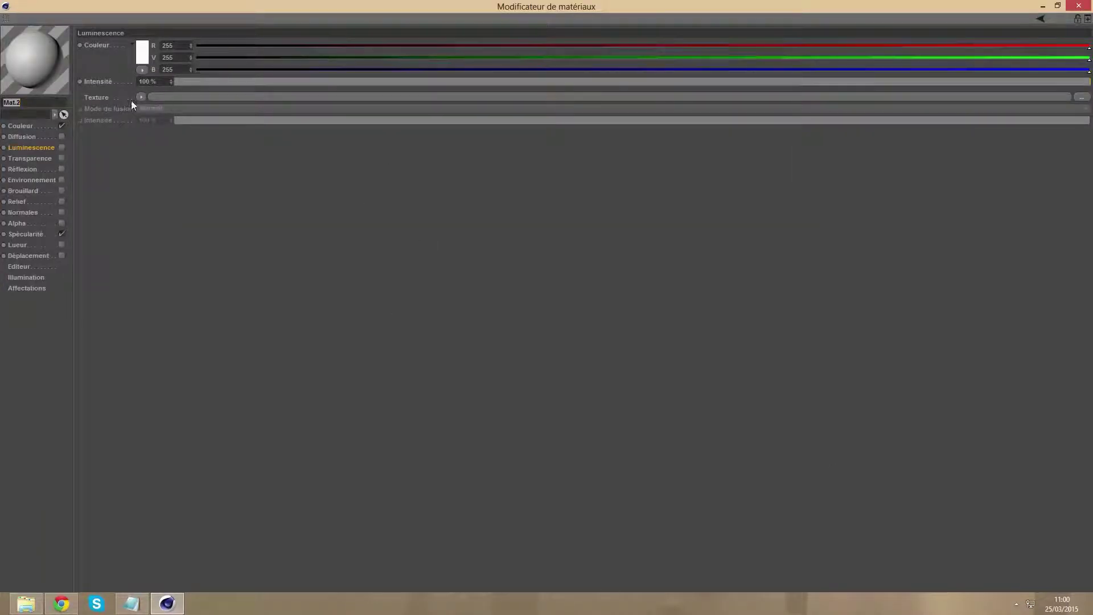
Use the Fresnel shader as Mat.2's colour texture
click(20, 126)
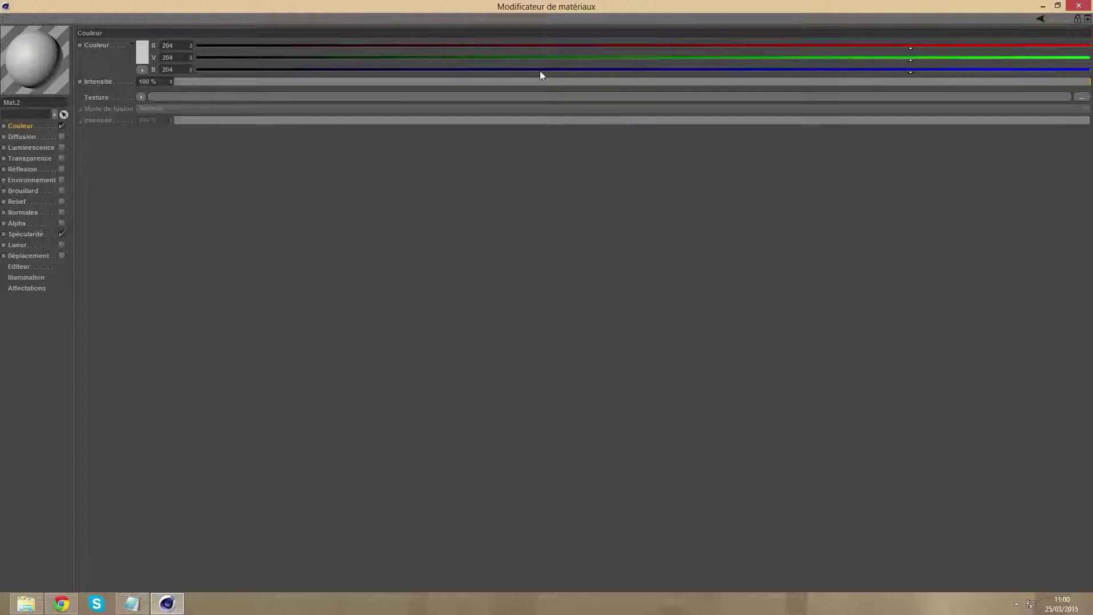
click(1078, 98)
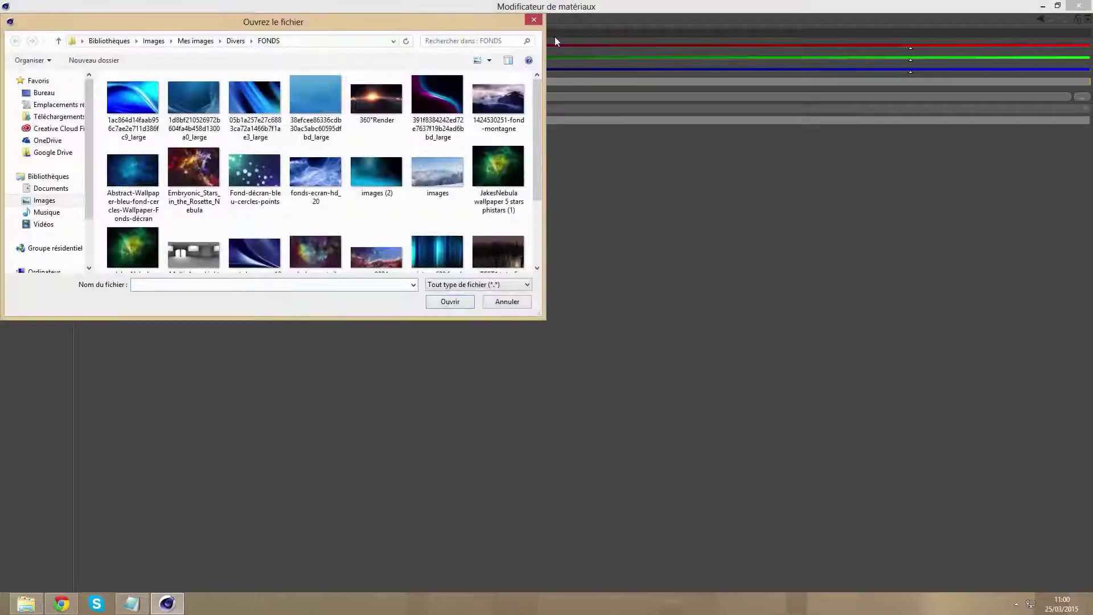
key(Escape)
click(142, 98)
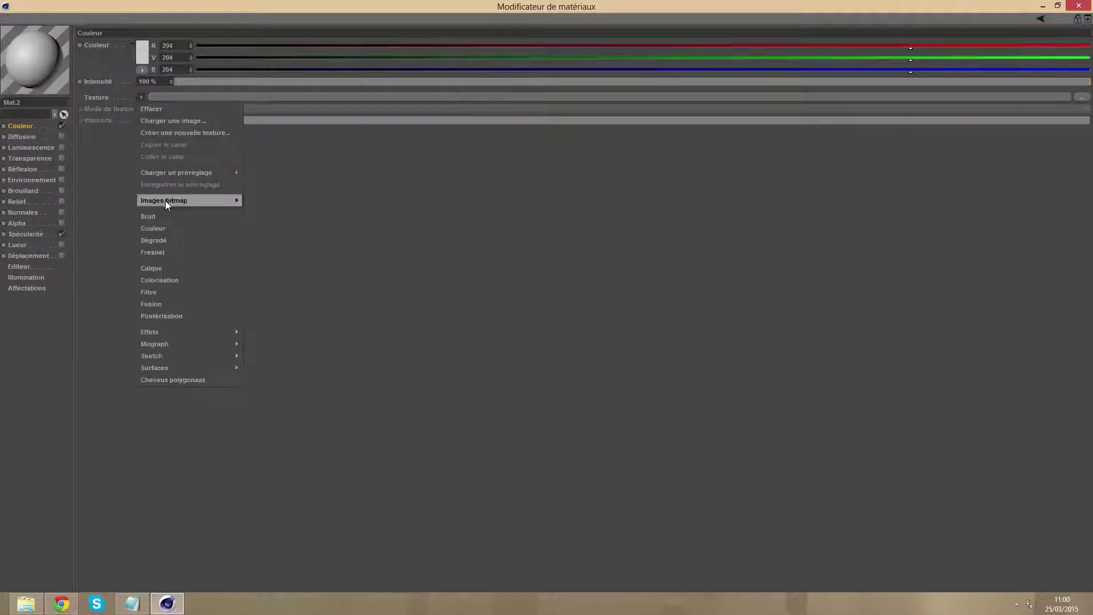
click(160, 251)
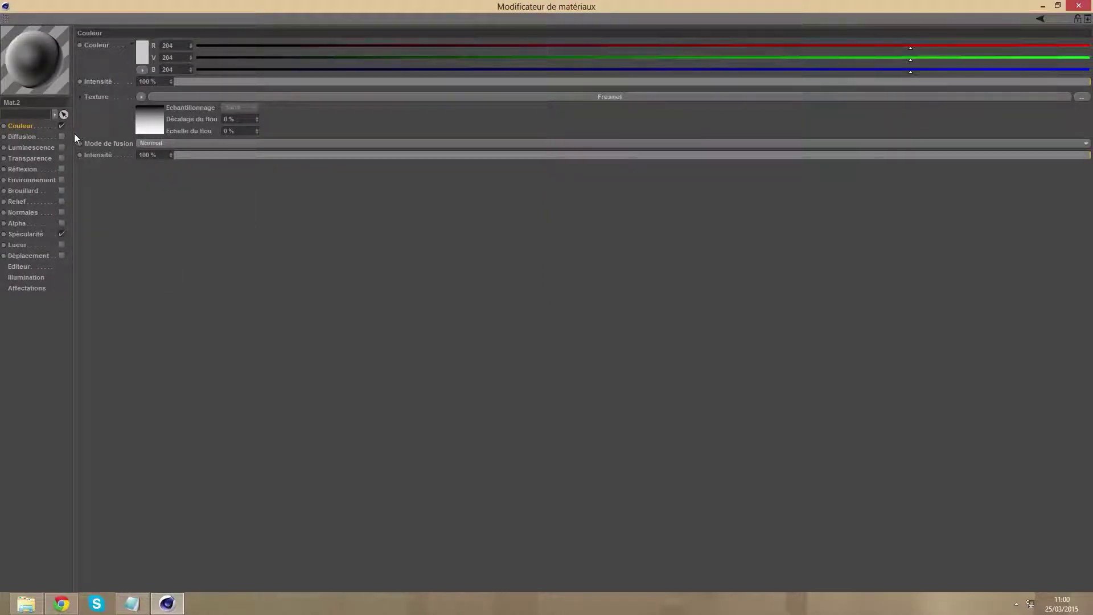
Give the diffusion channel a Bruit noise texture at about 50% intensity
click(22, 136)
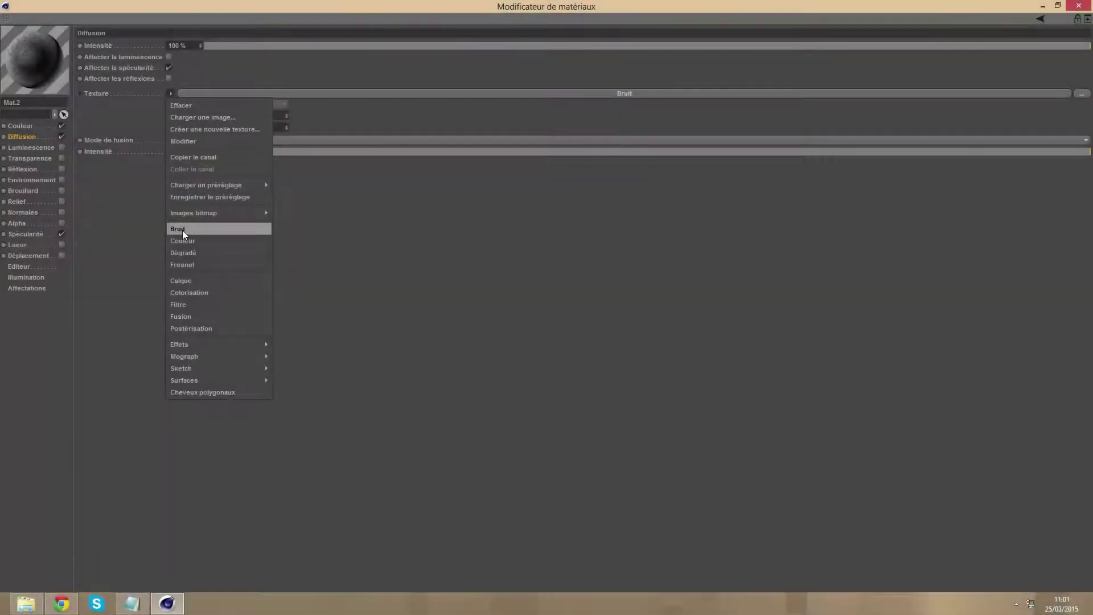
click(183, 230)
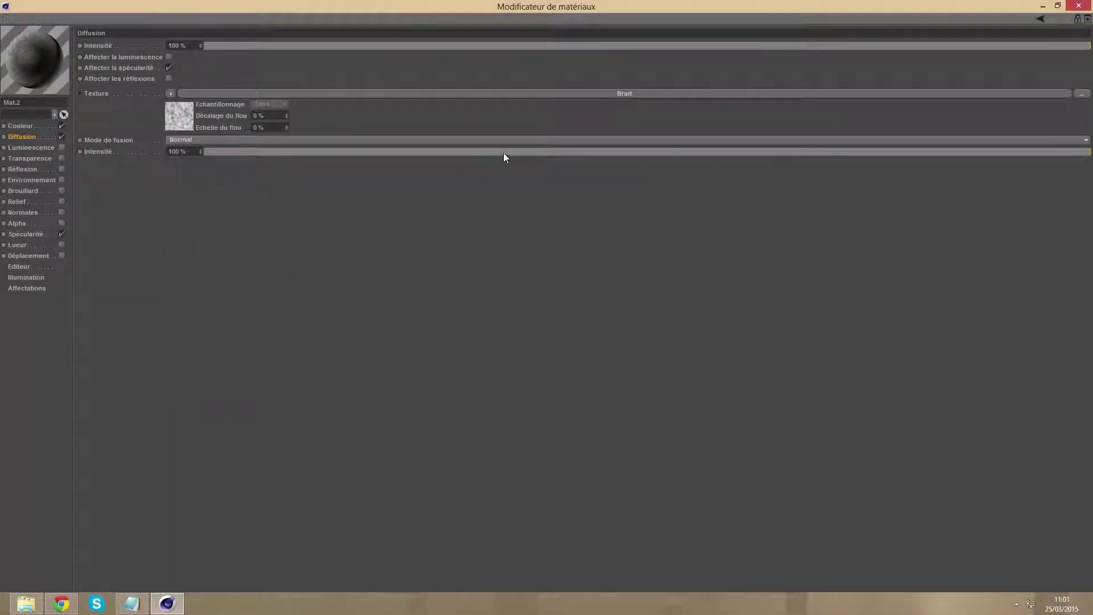
drag(503, 152, 623, 159)
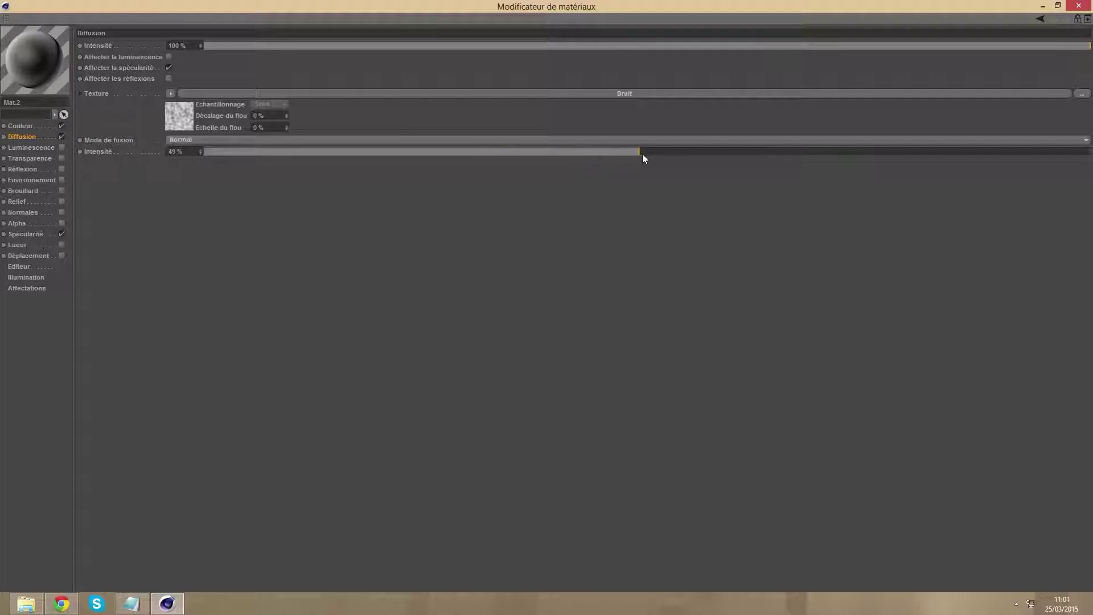
Enable transparency at 80% with refraction 1.33 and 75% Fresnel reflections
click(61, 158)
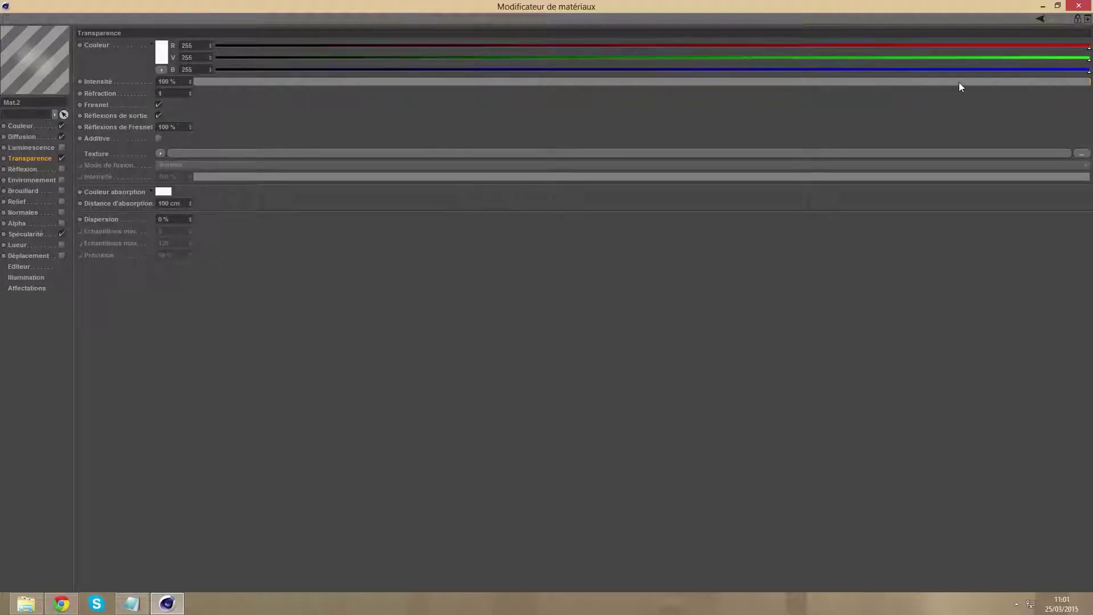
drag(1001, 85, 917, 89)
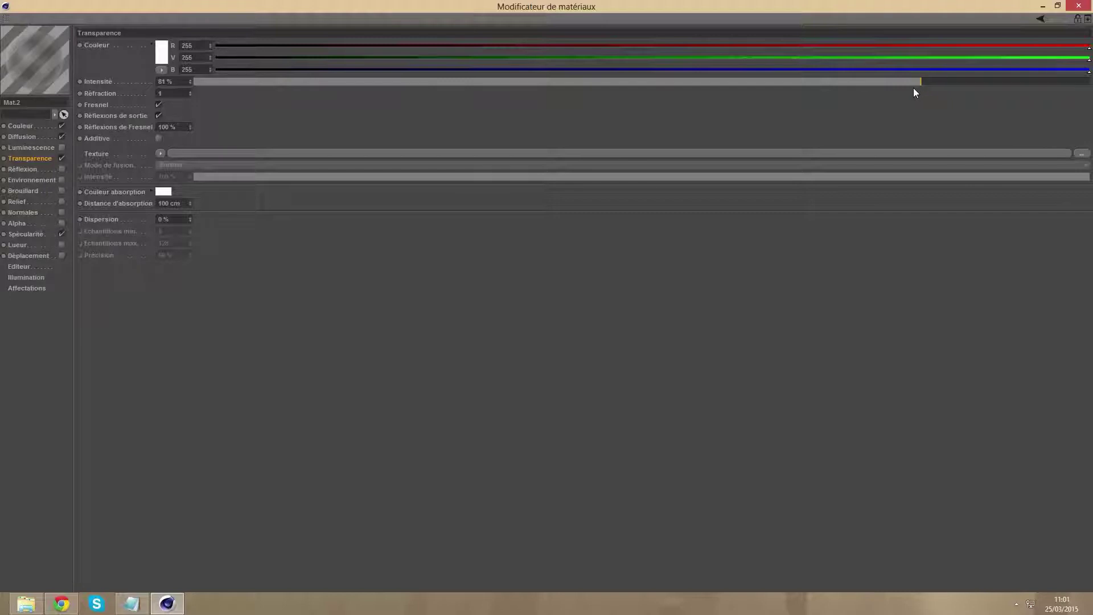
drag(911, 82, 916, 84)
text(7)
text(,5)
text(33)
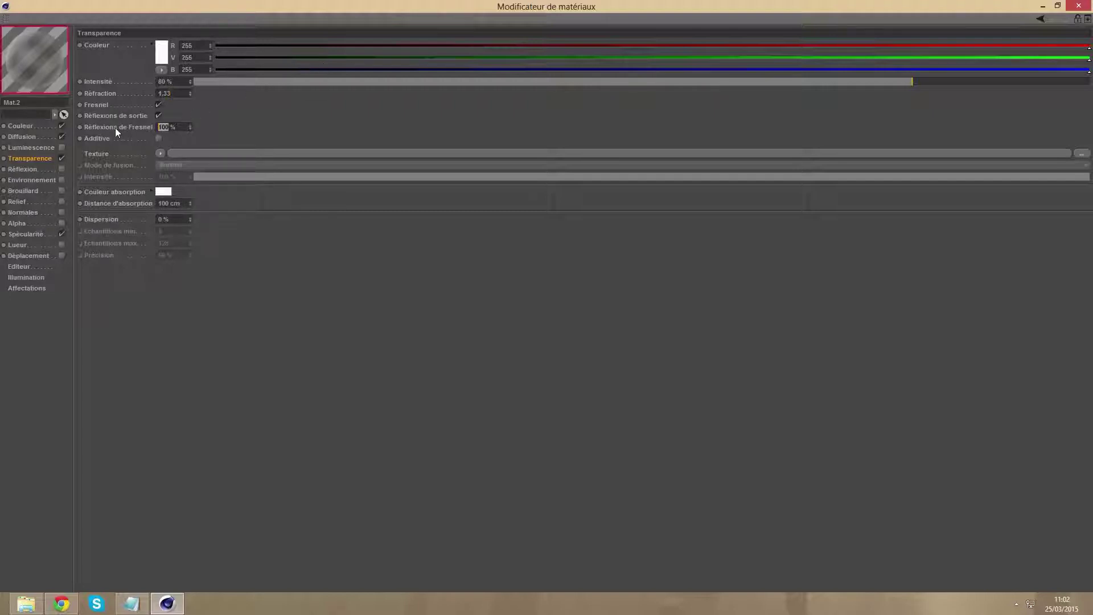
key(BackSpace)
key(BackSpace)
key(BackSpace)
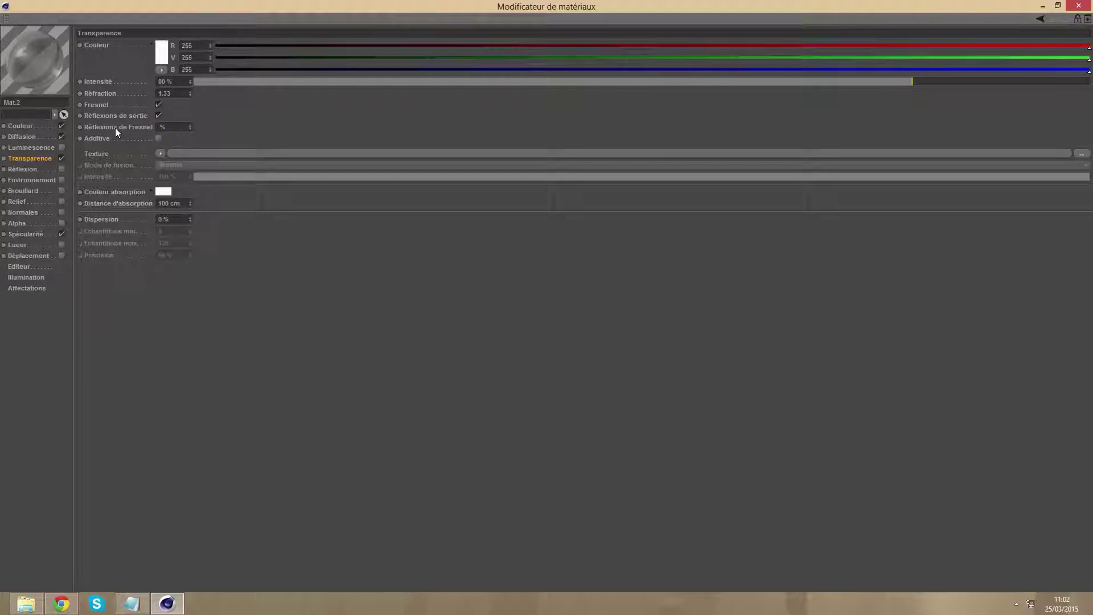
text(75)
key(Return)
Set the transparency absorption colour to light cyan
click(164, 192)
click(188, 154)
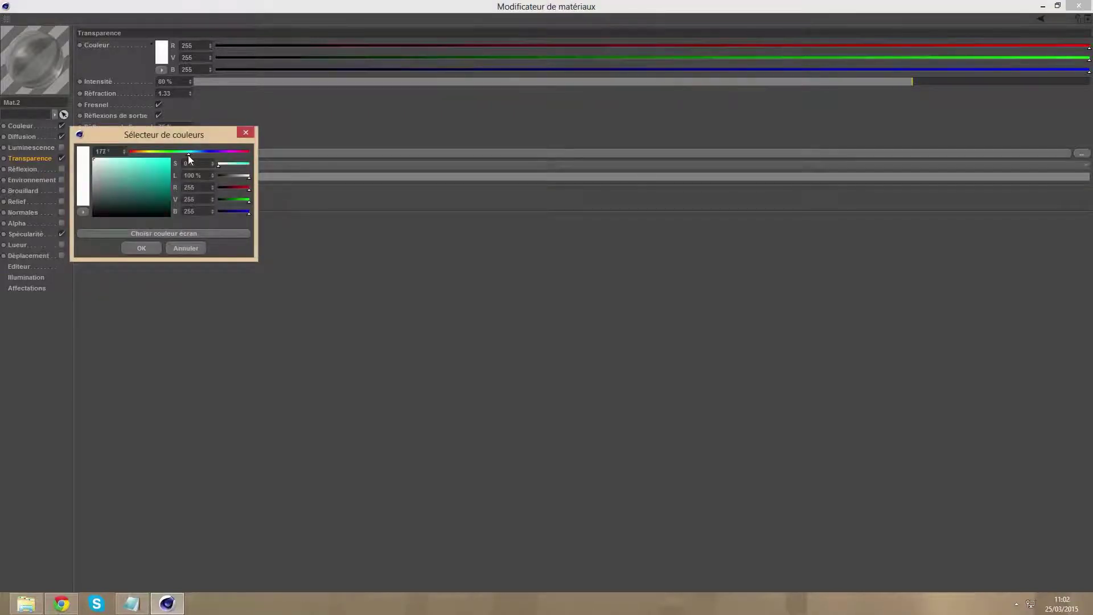
drag(142, 162, 141, 158)
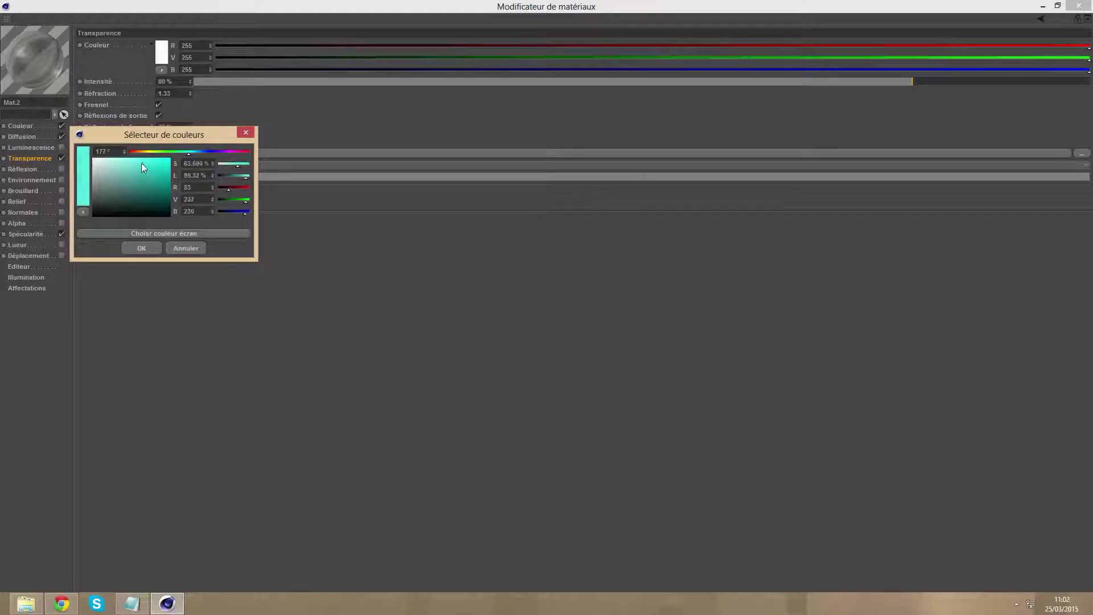
click(141, 246)
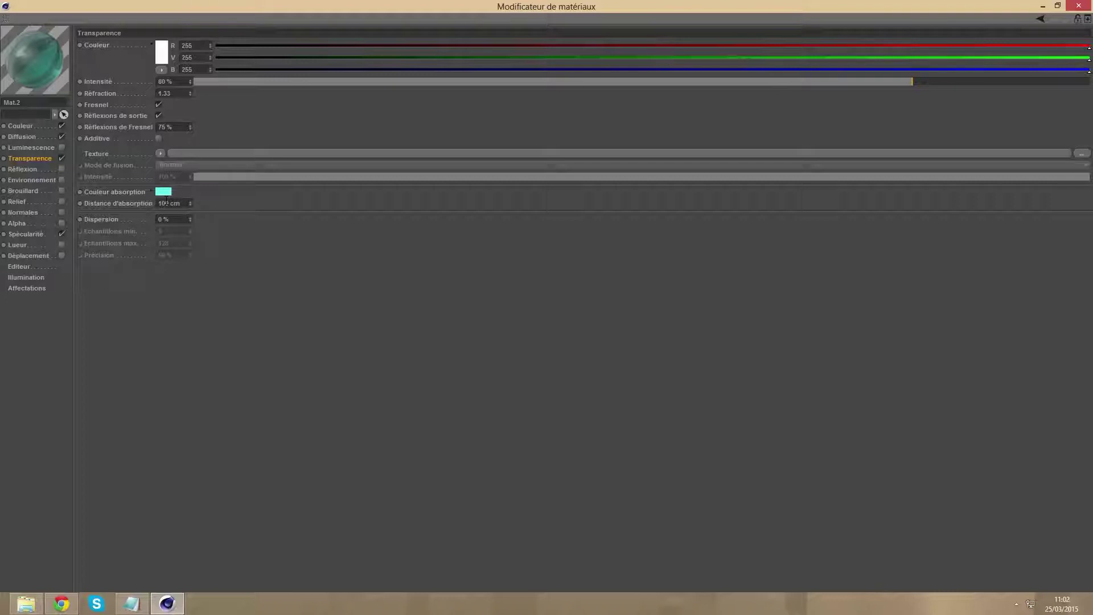
Enable Relief on Mat.2 with a Calque texture at 15% intensity
click(61, 202)
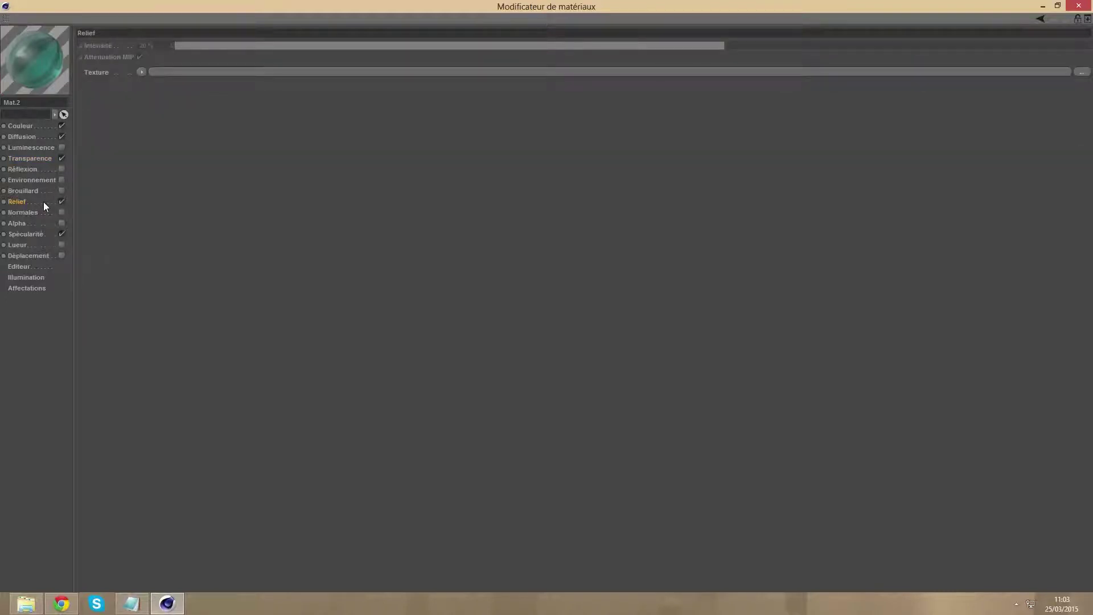
click(141, 72)
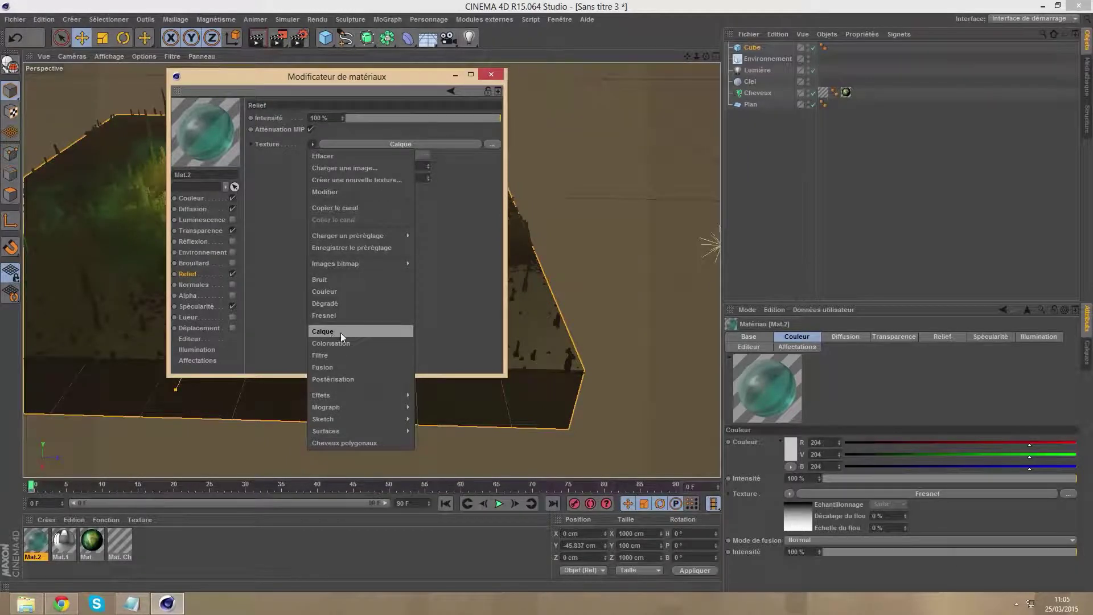
click(428, 259)
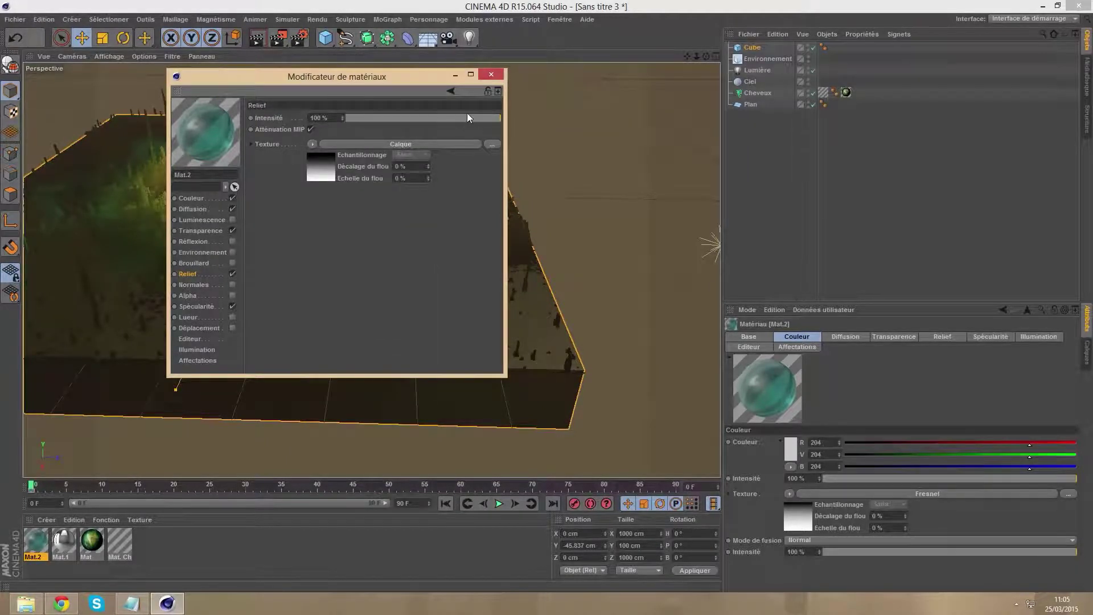
drag(467, 114, 437, 118)
double_click(314, 117)
text(15)
key(Return)
click(202, 307)
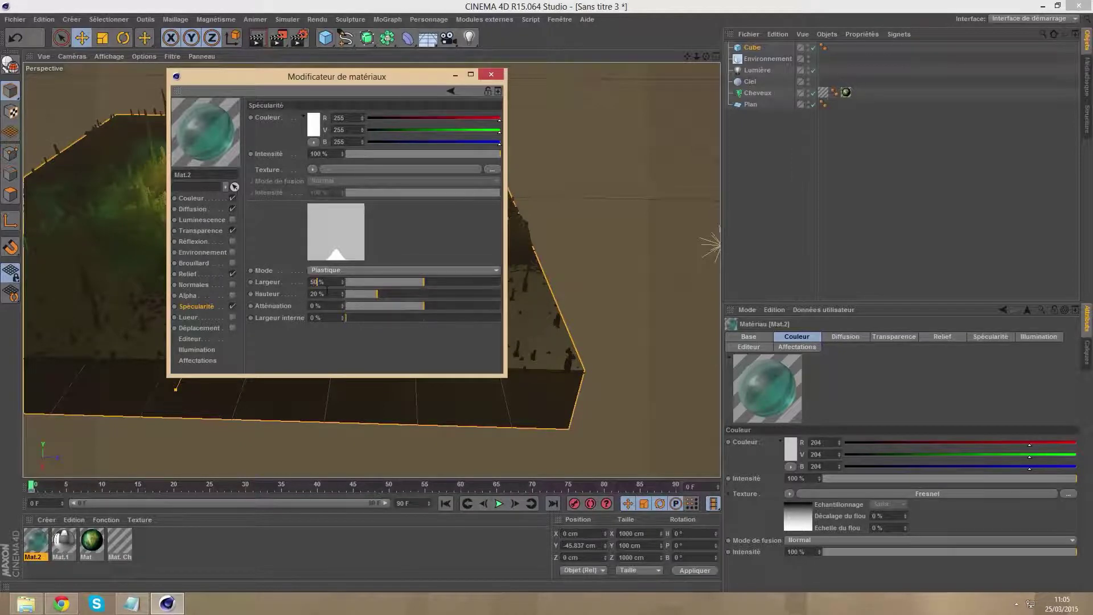
Set the specular highlight to 35% width, 200% height and -20% falloff
text(35)
key(Return)
text(200)
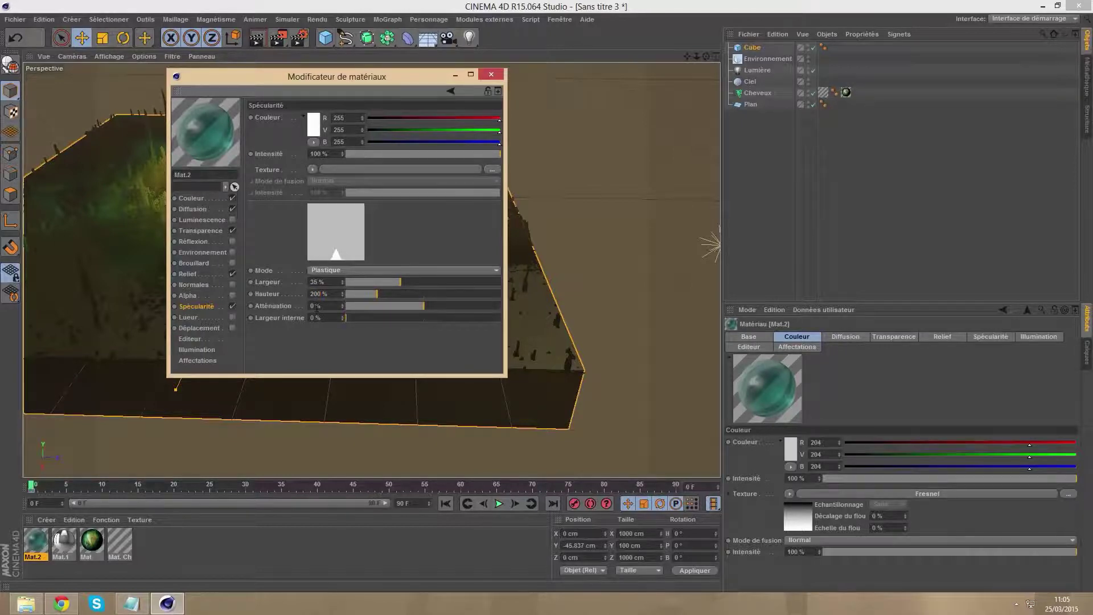
key(Return)
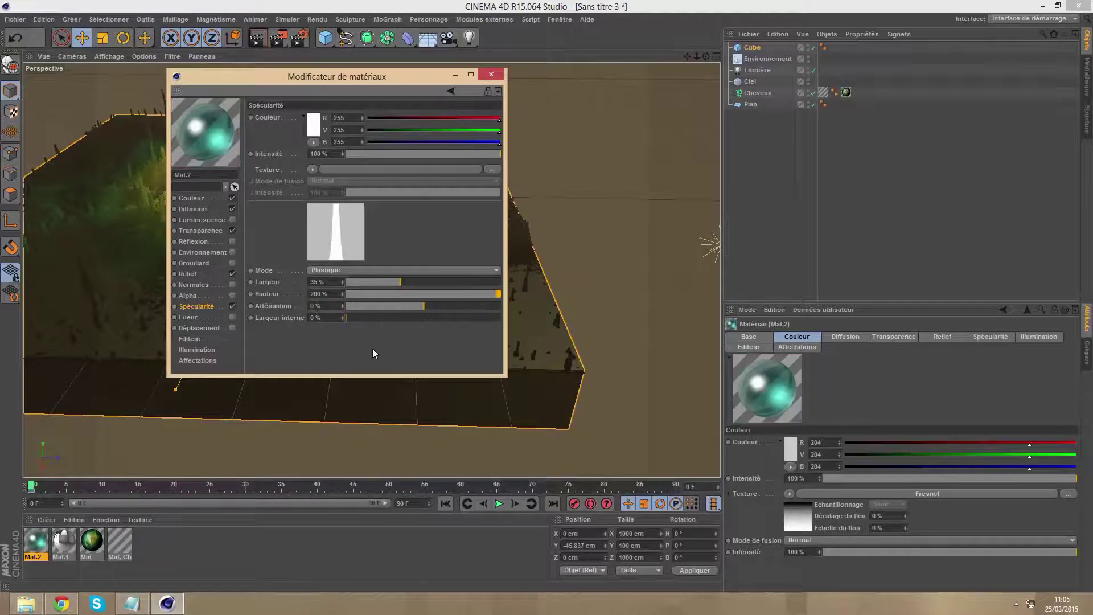
key(Tab)
text(-2)
text(0)
Close the material editor, drag Mat.2 onto the cube slab, and orbit to inspect it
click(491, 74)
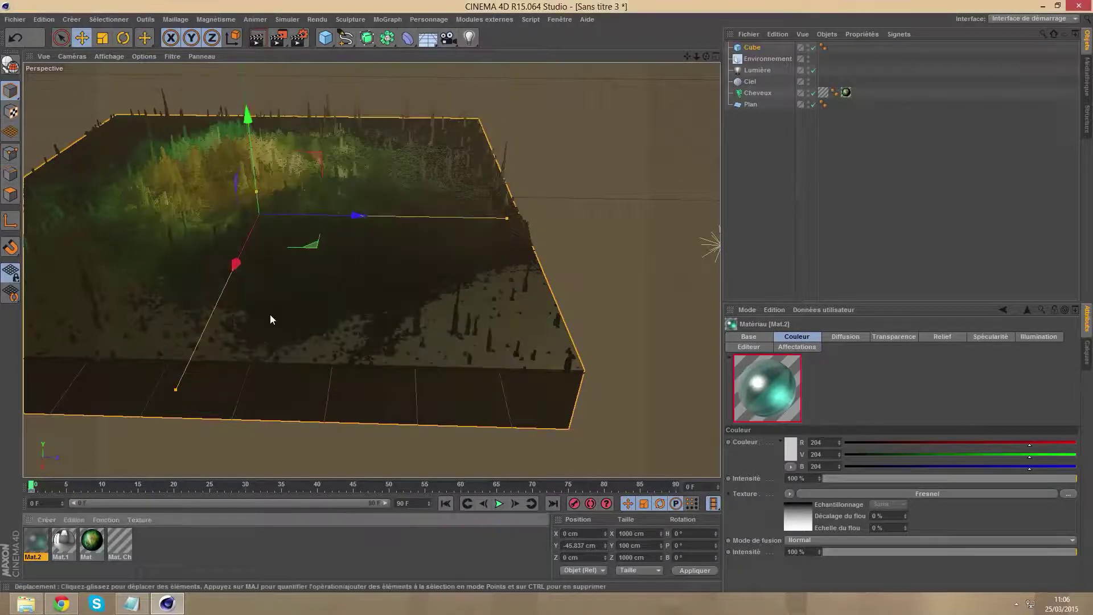
mouse_move(39, 549)
mouse_down()
mouse_move(61, 525)
mouse_move(412, 375)
mouse_up()
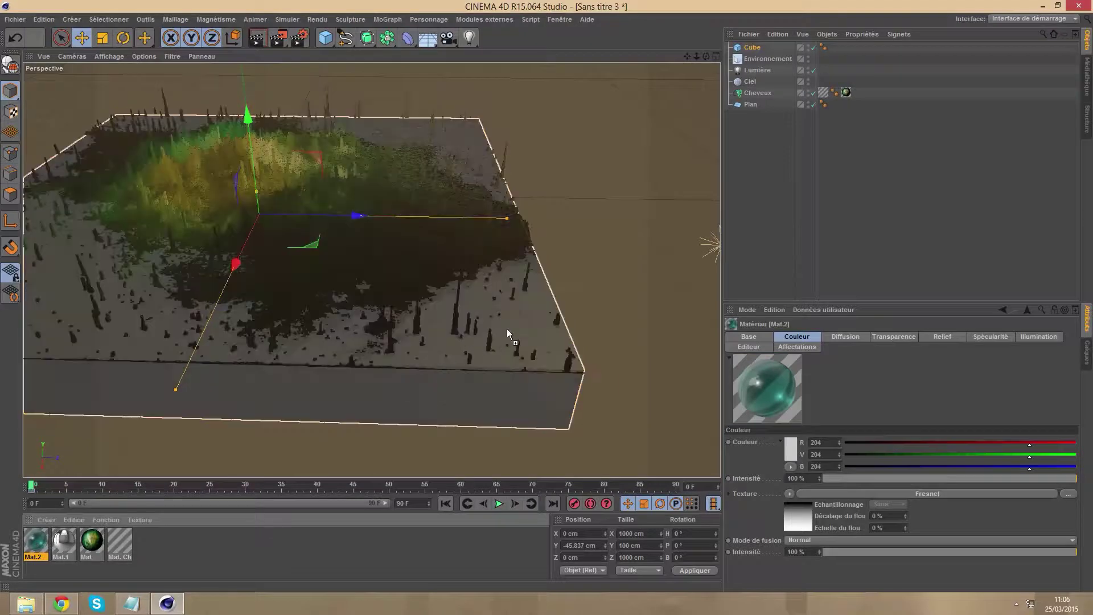
drag(528, 327, 529, 328)
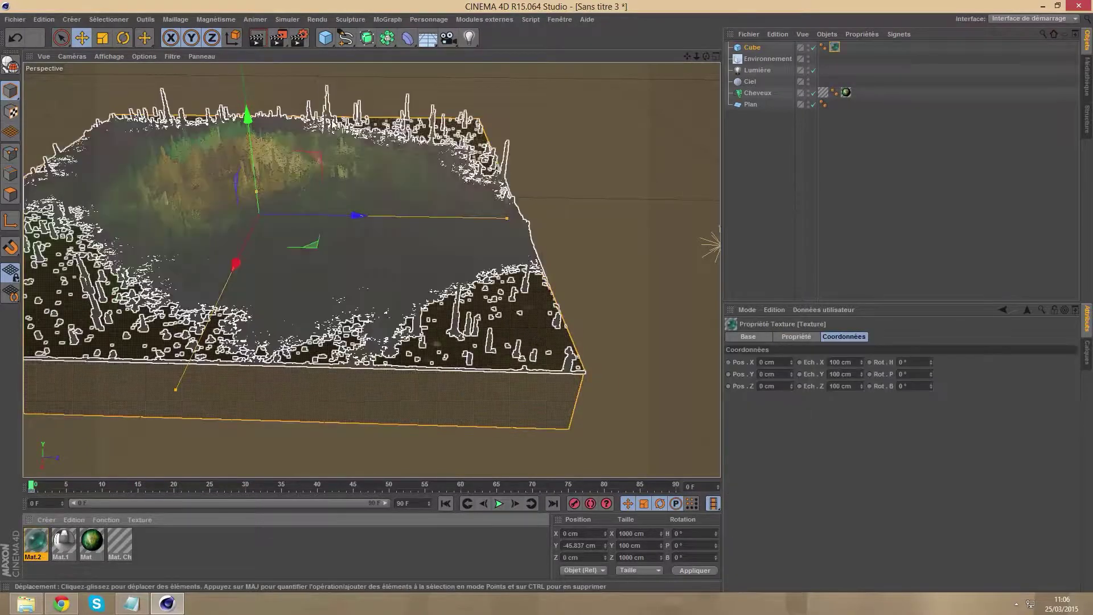
mouse_move(706, 56)
mouse_down()
mouse_move(714, 59)
mouse_move(697, 60)
mouse_move(706, 56)
mouse_up()
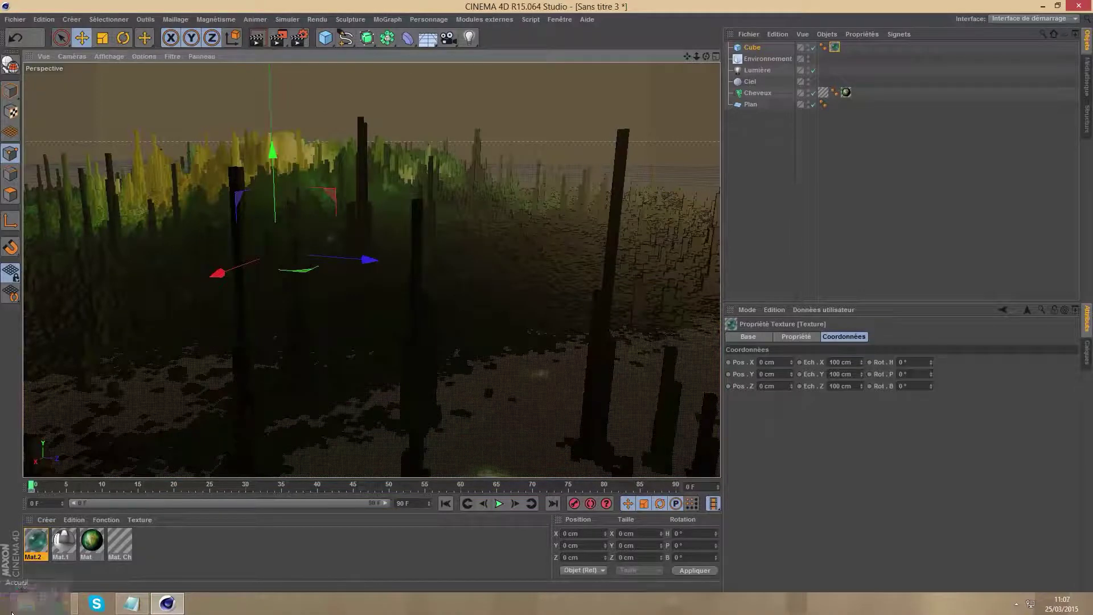
click(1044, 6)
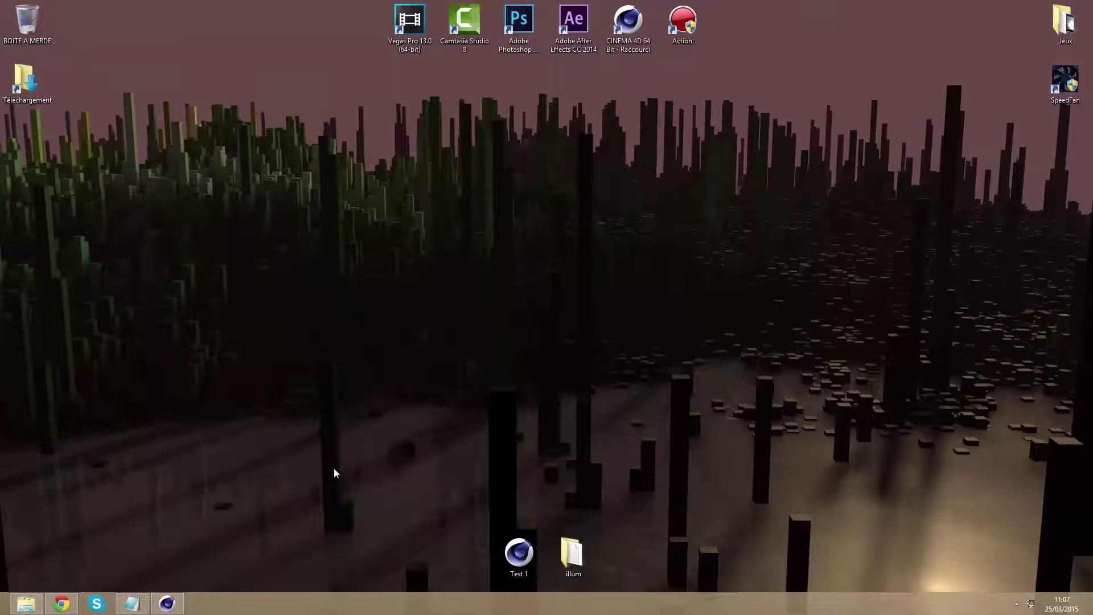
drag(215, 452, 290, 447)
drag(916, 454, 832, 496)
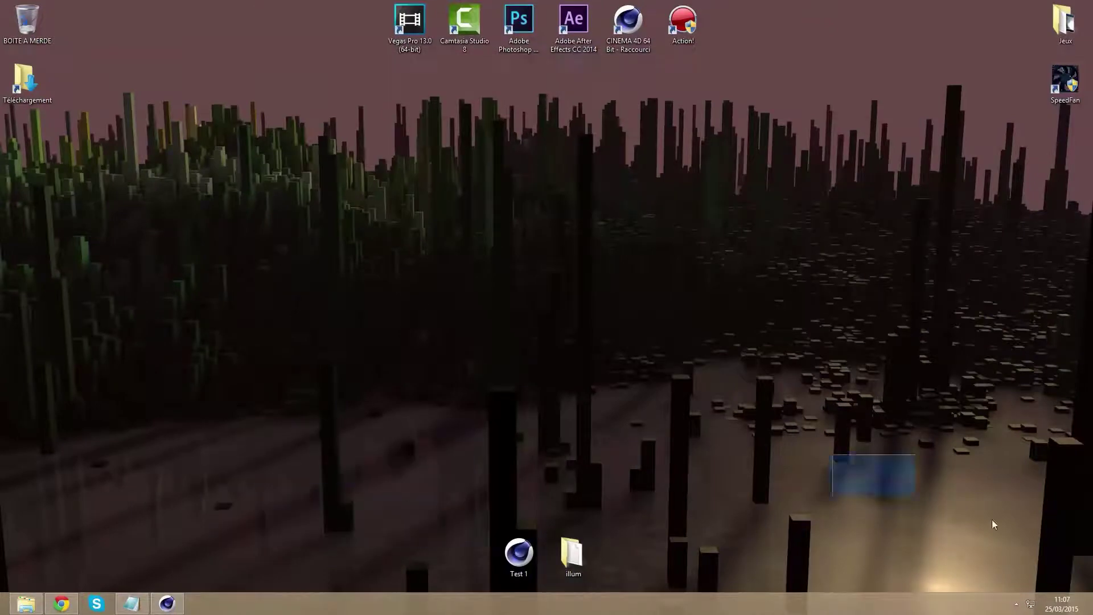
drag(950, 472, 546, 453)
drag(524, 383, 532, 458)
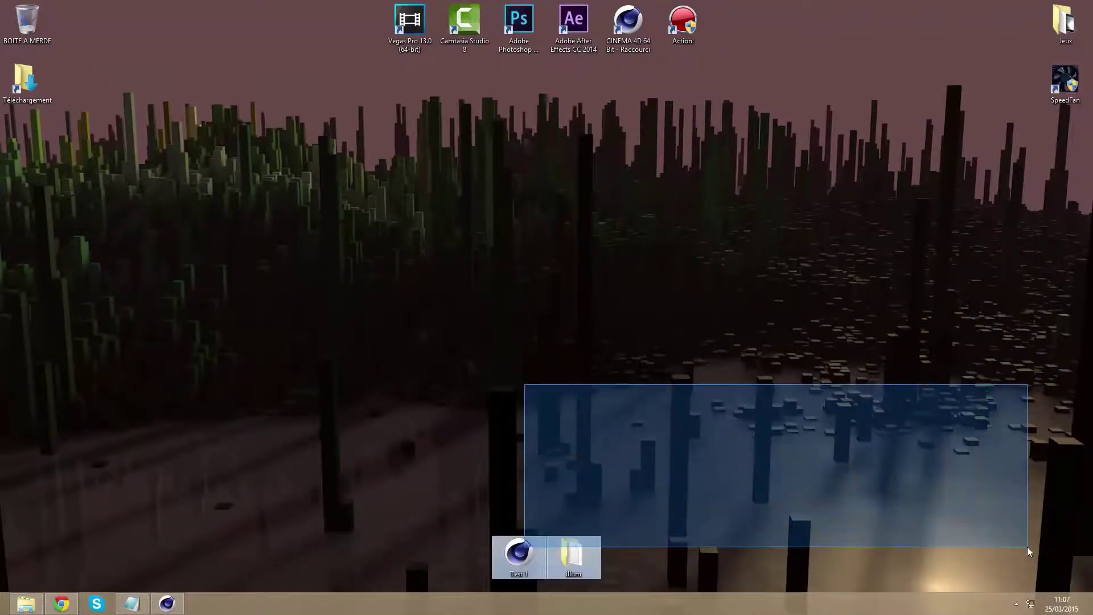
drag(412, 410, 1, 580)
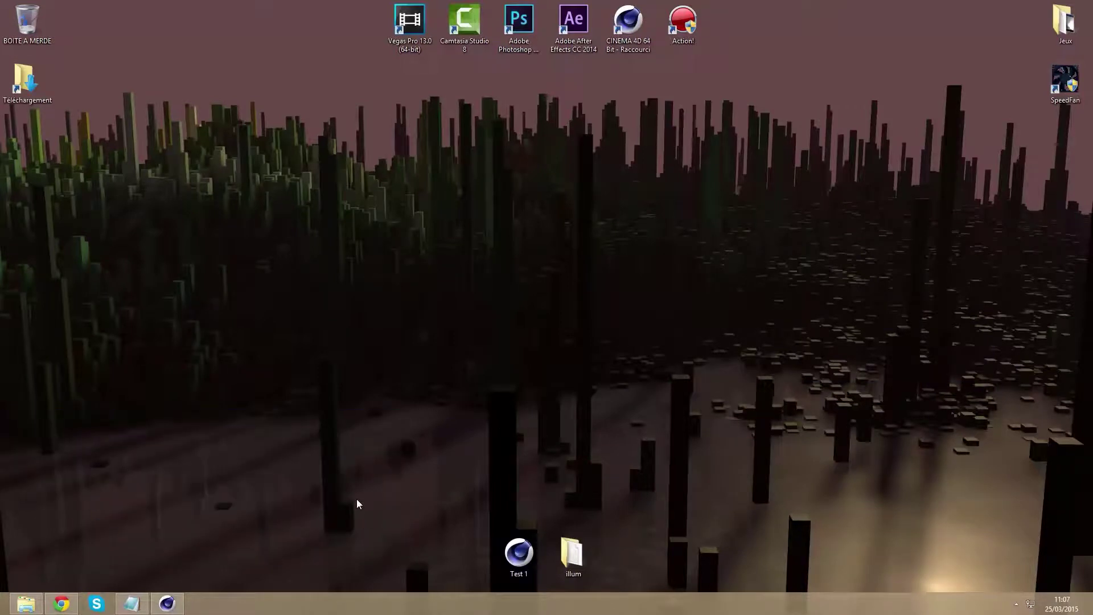
click(167, 603)
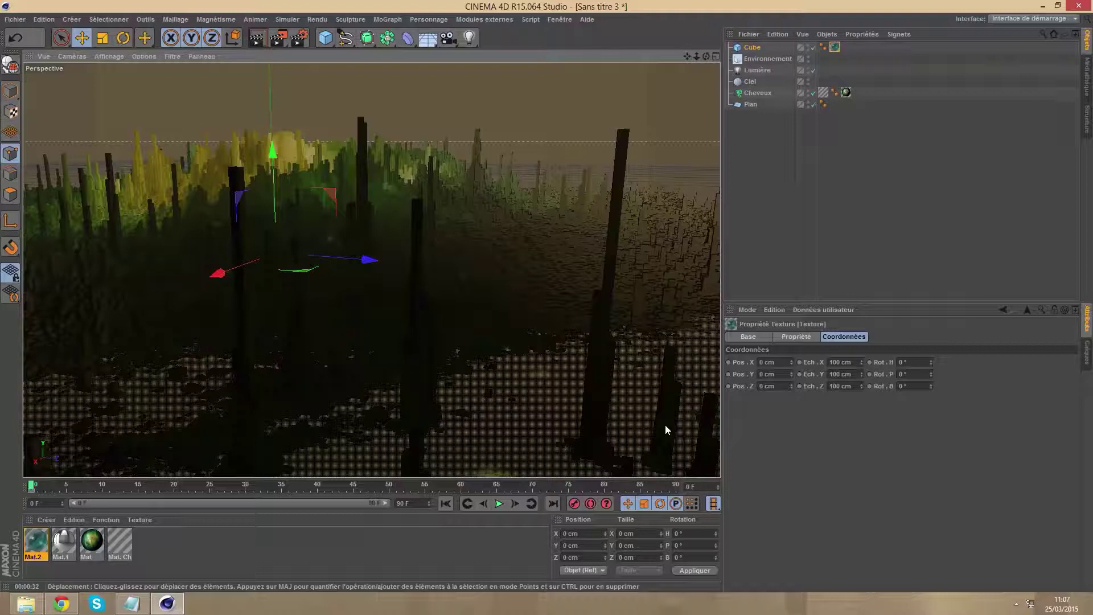
Set the render output size to the 2560 x 1600 preset
click(297, 38)
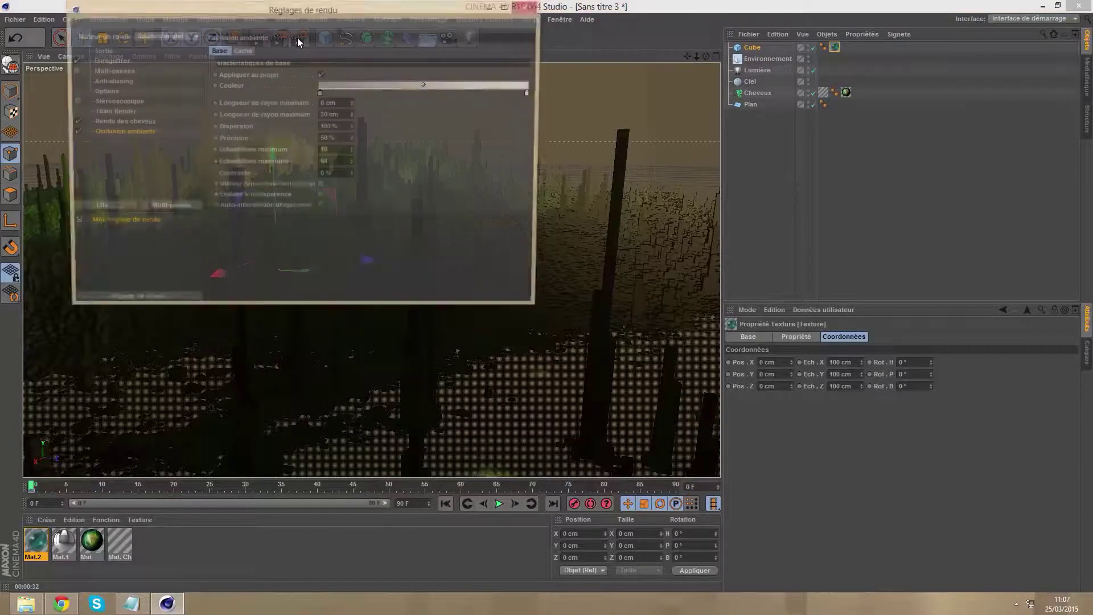
click(103, 51)
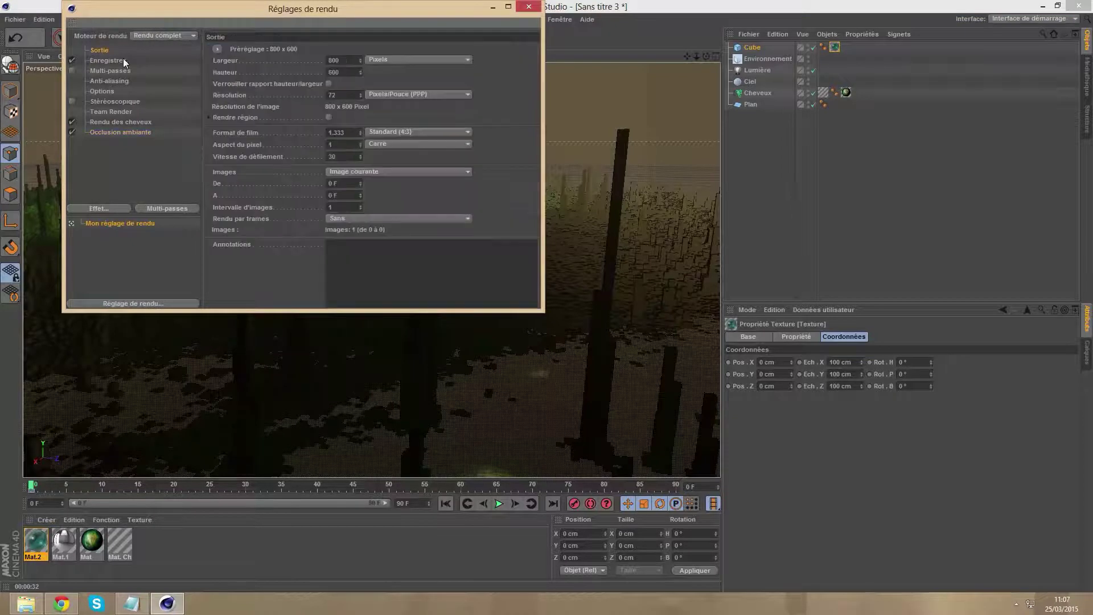
click(222, 51)
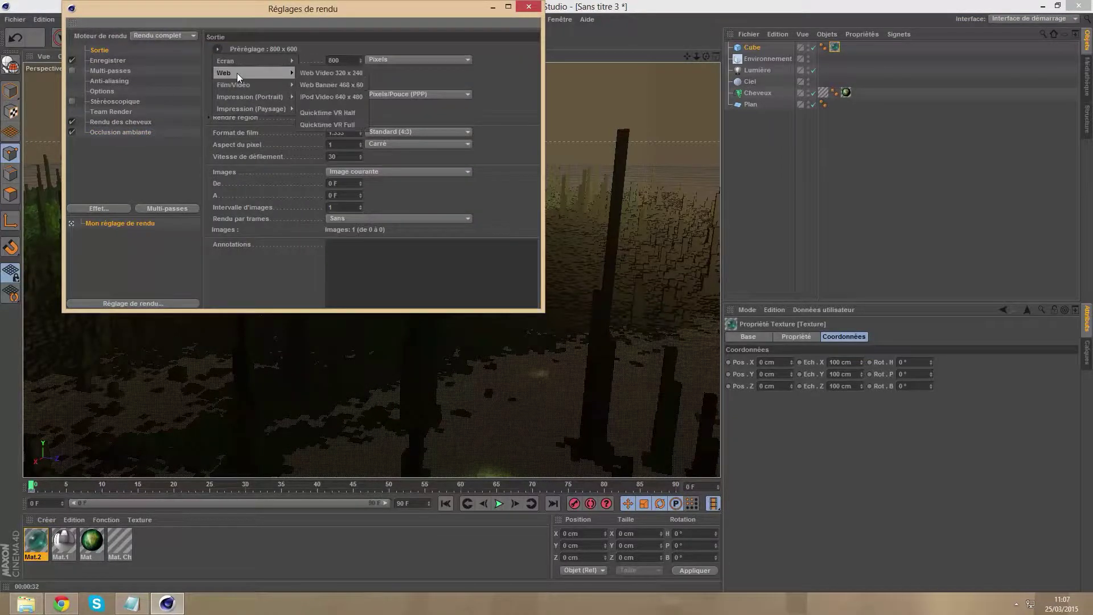
mouse_move(253, 60)
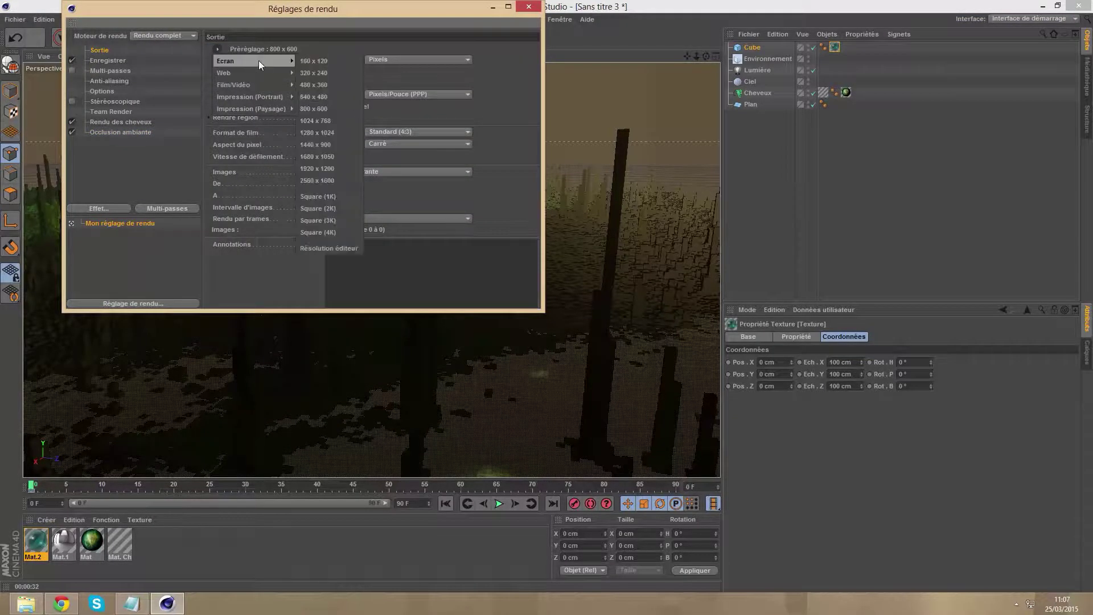
click(322, 180)
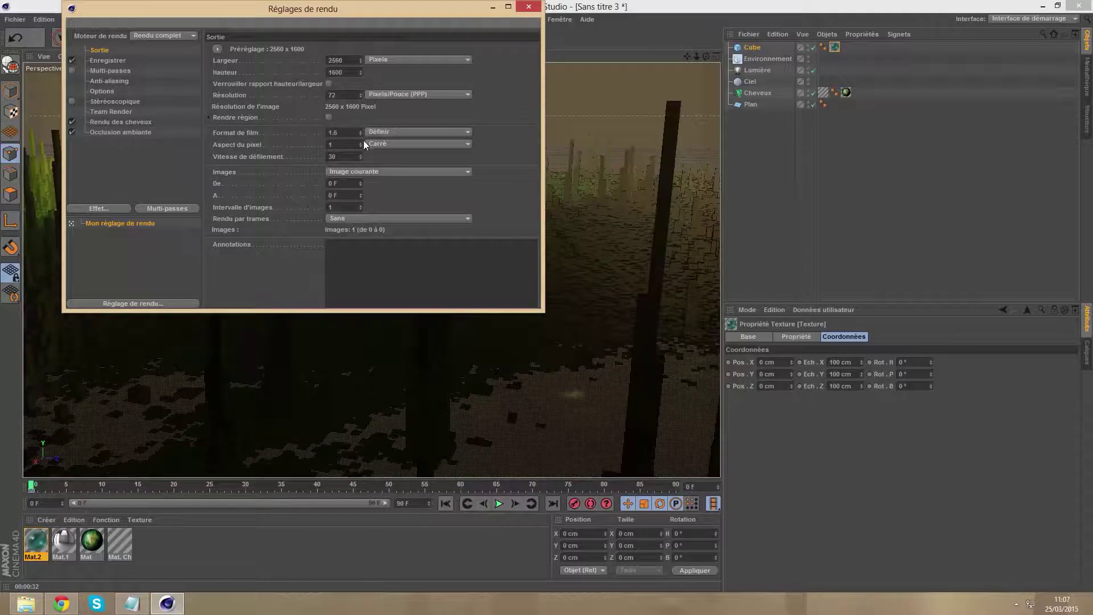
Save renders as PNG files named test2 on the Desktop
click(108, 62)
click(528, 78)
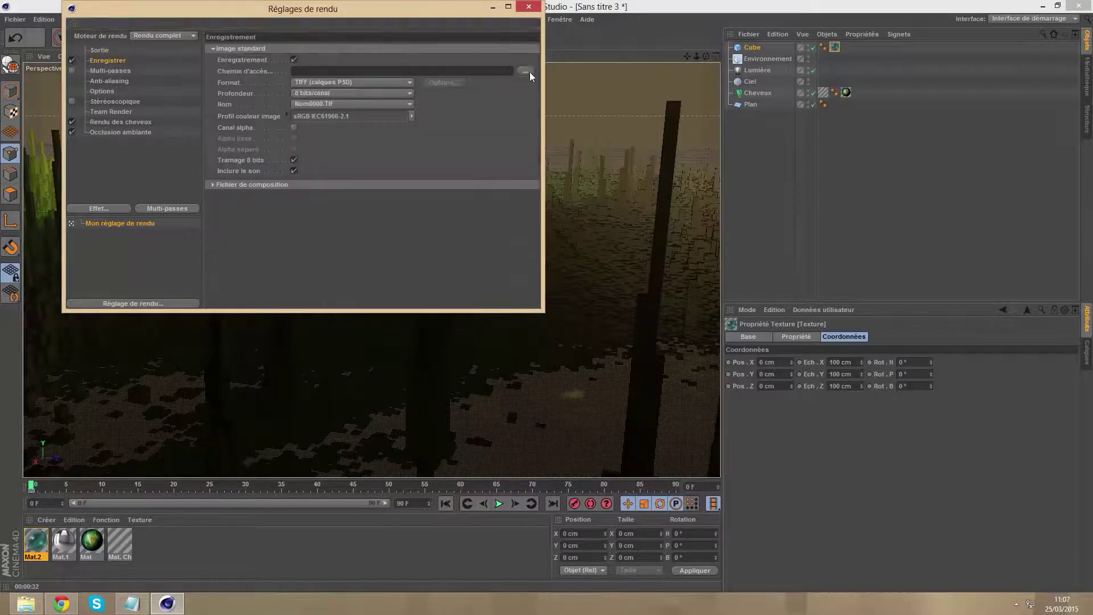
text(test)
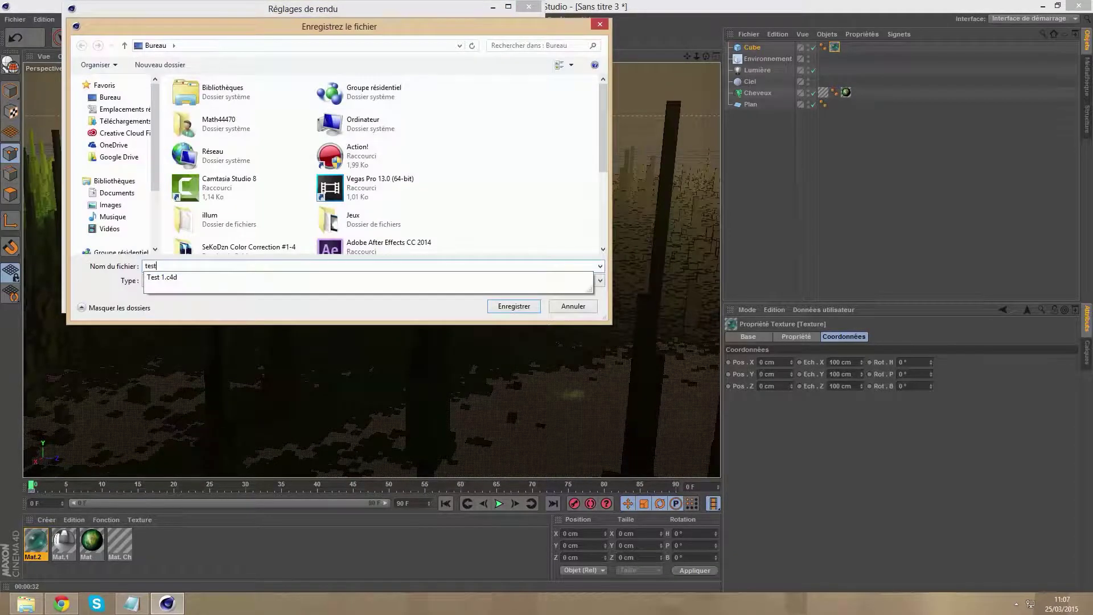
text(2)
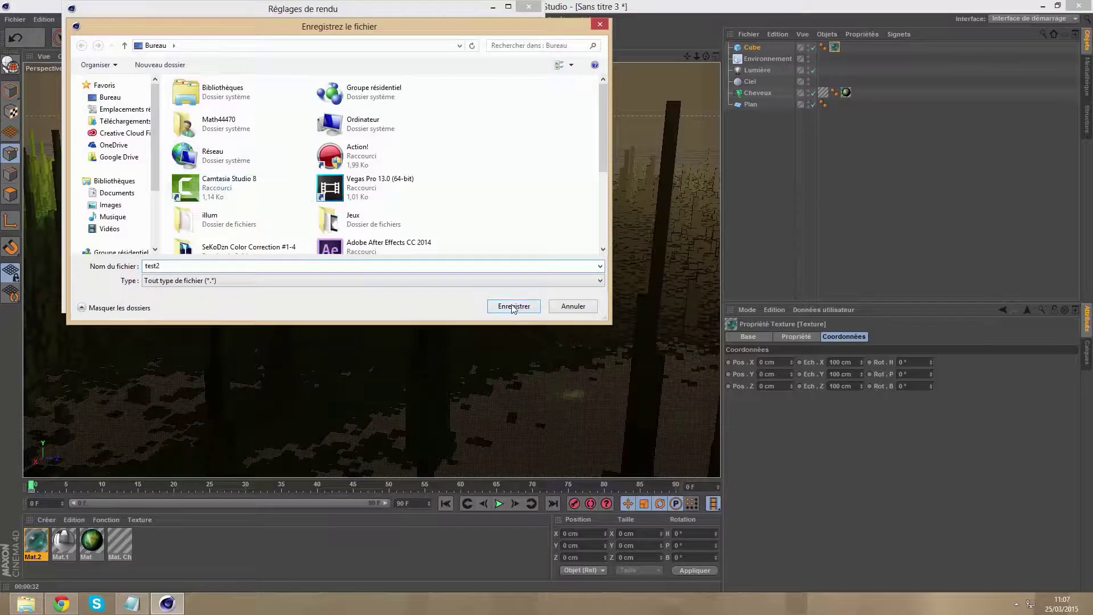
click(513, 308)
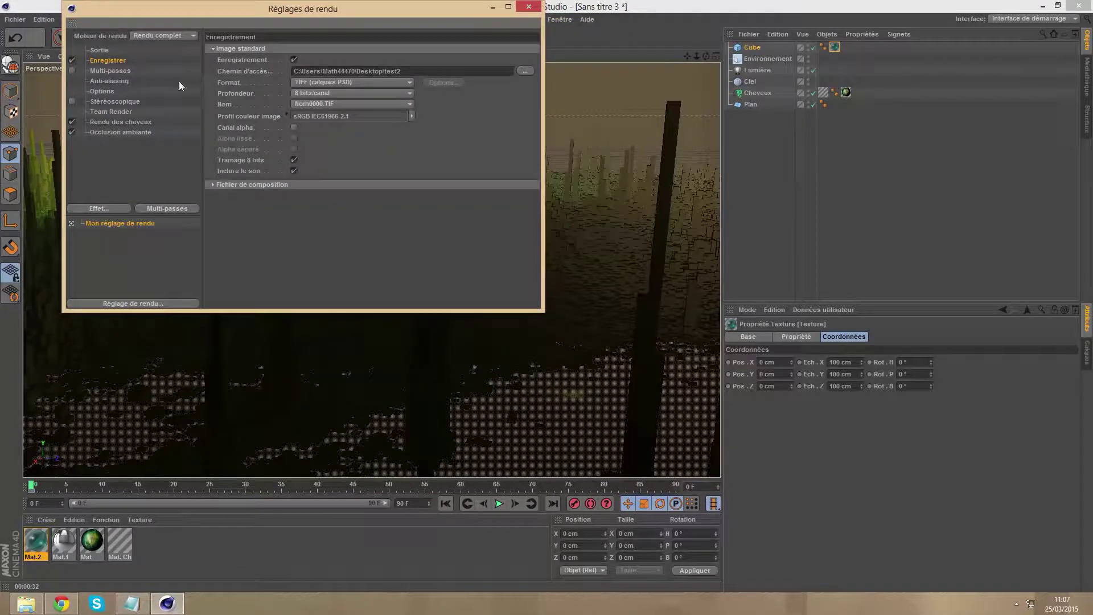
click(344, 82)
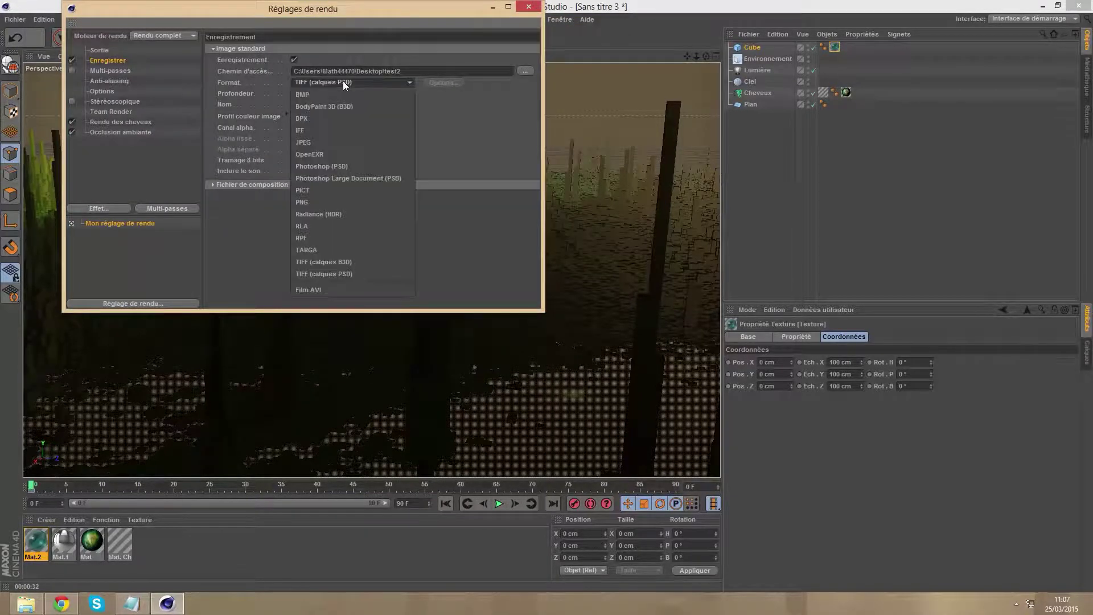
click(308, 201)
Set anti-aliasing to Au mieux with an 8x8 maximum level, then close render settings
click(109, 81)
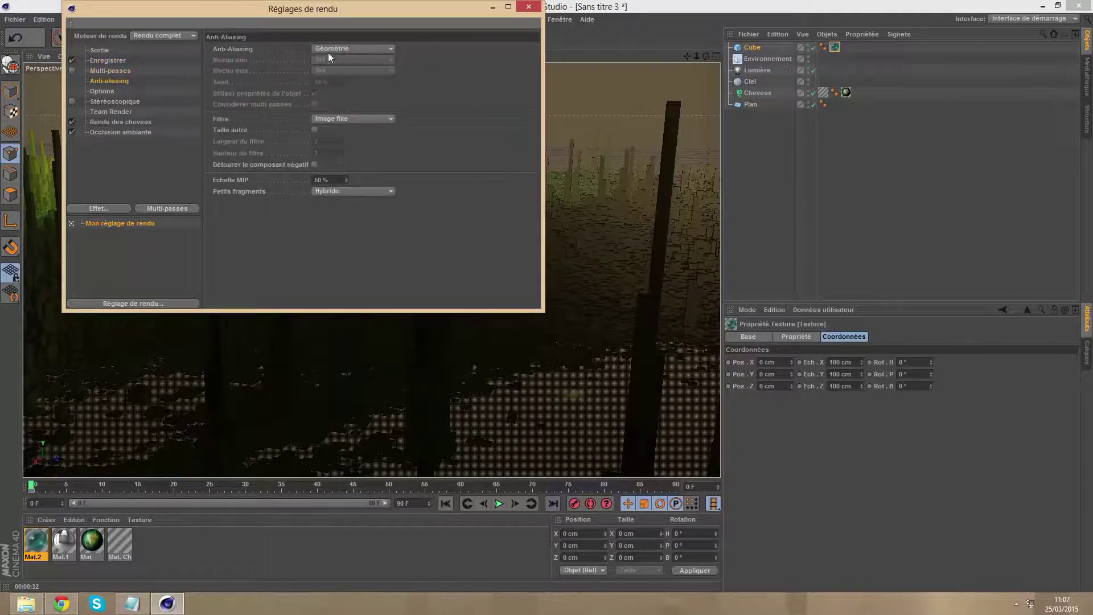
click(335, 50)
click(336, 84)
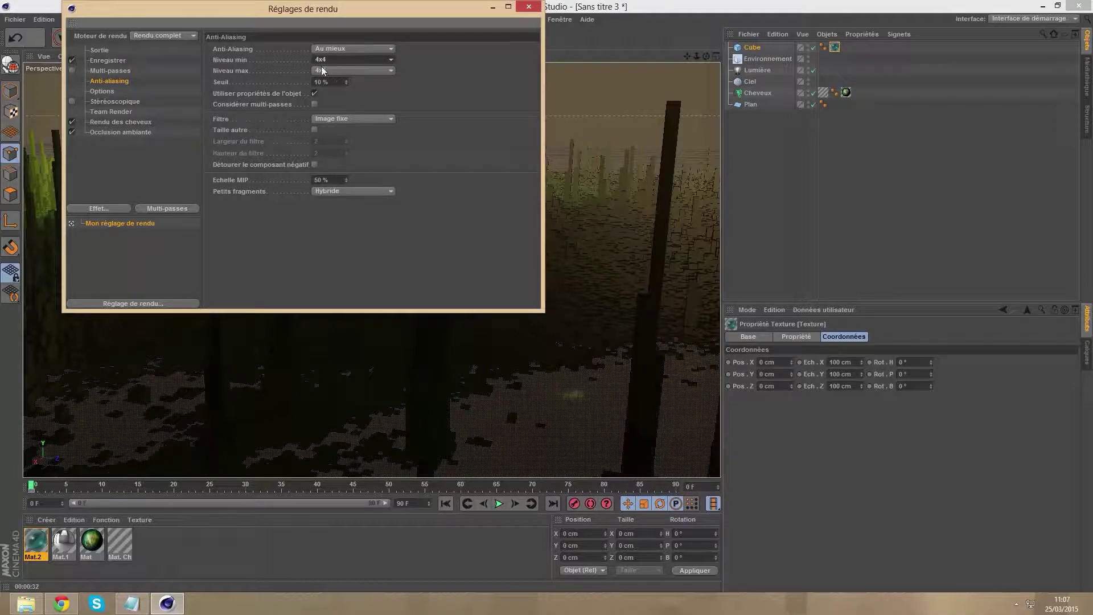
click(331, 70)
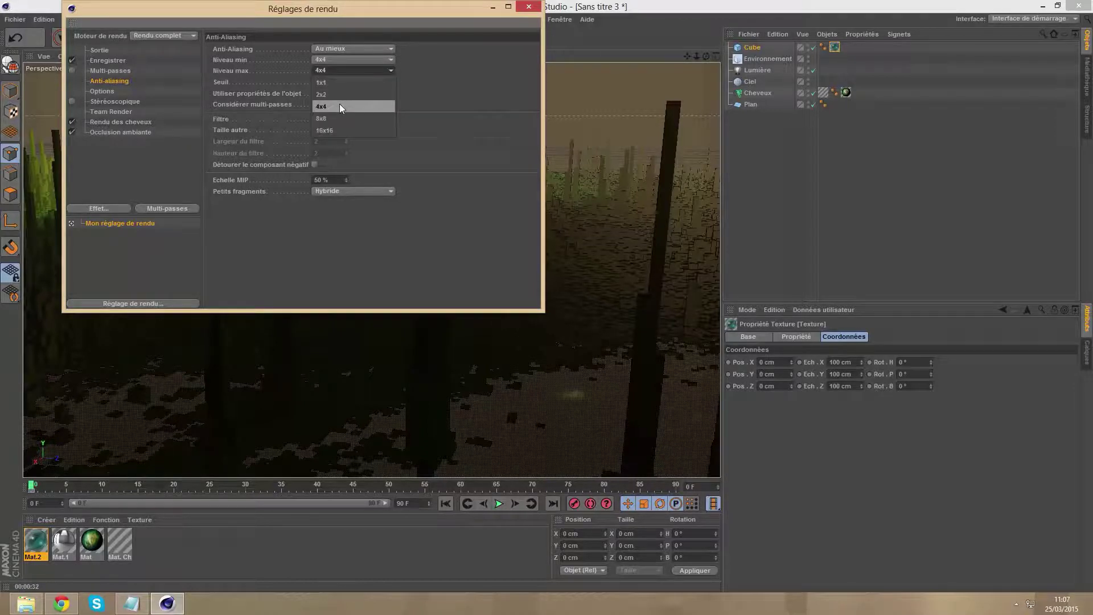
click(330, 118)
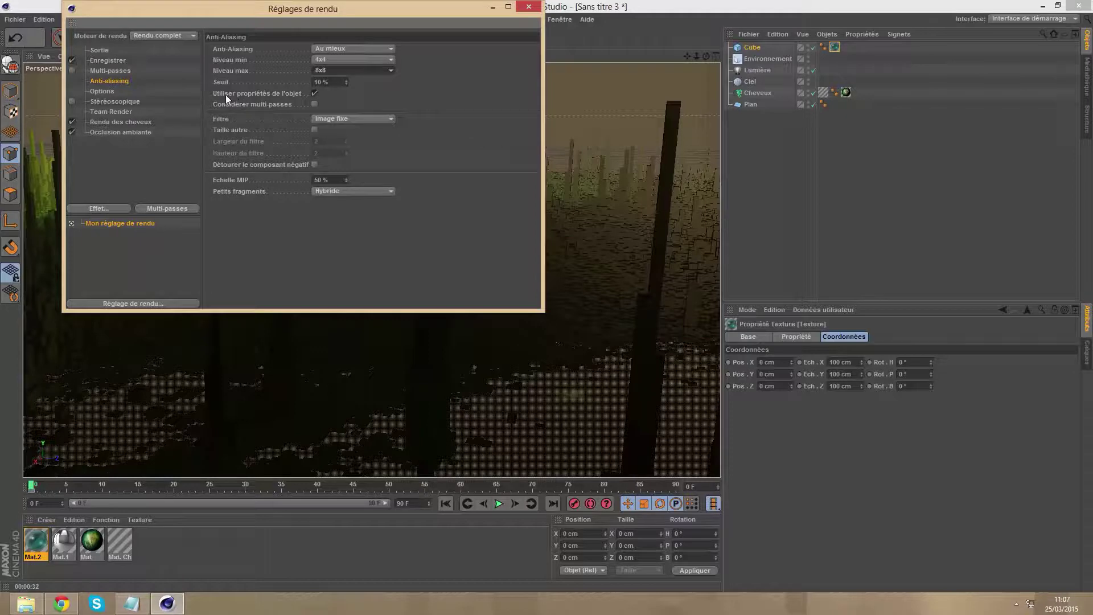
click(98, 93)
click(105, 112)
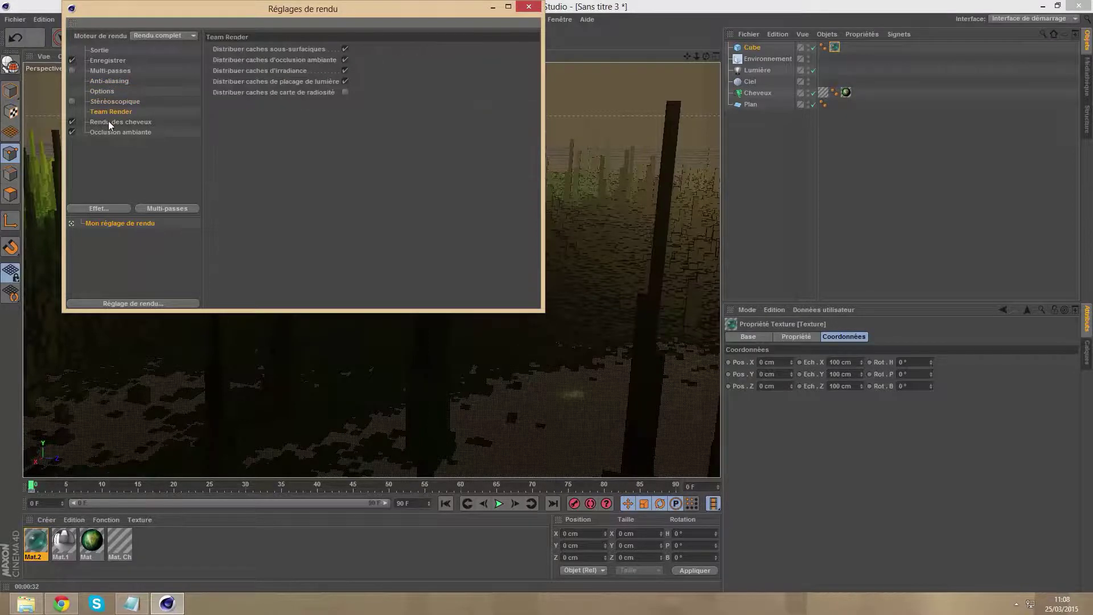
click(108, 121)
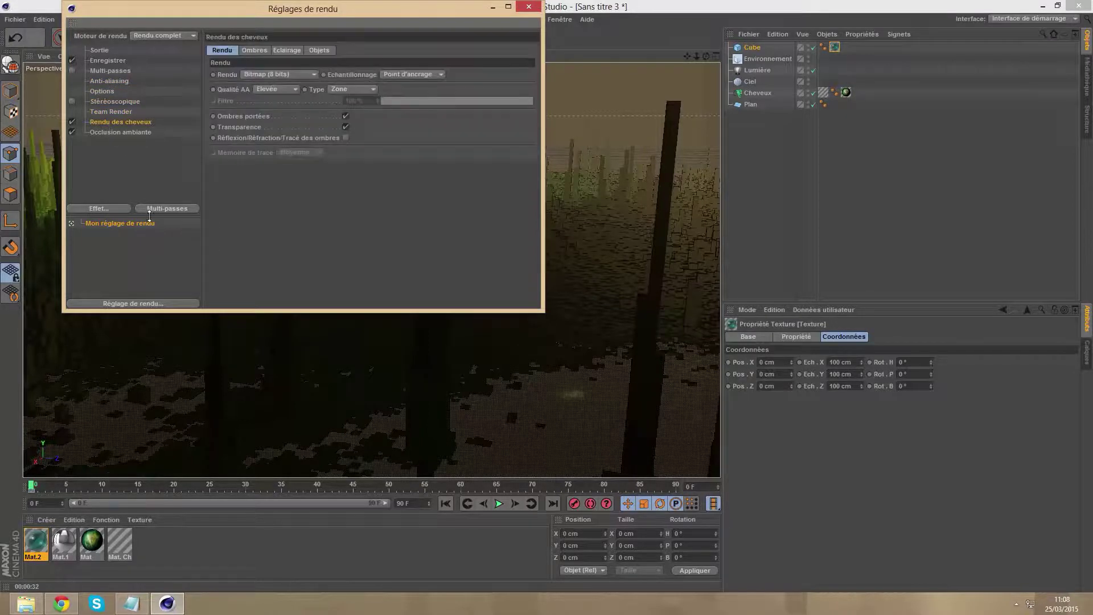
click(528, 6)
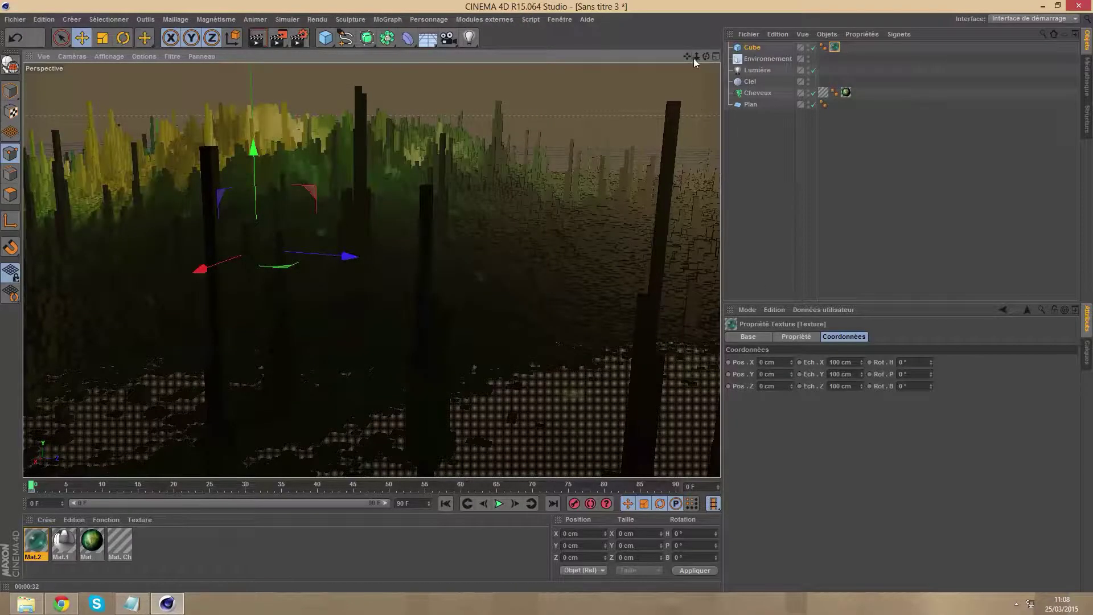
Orbit and pan the perspective view to a low shot across the hair-column field
mouse_move(693, 58)
mouse_down()
mouse_move(705, 51)
mouse_move(683, 63)
mouse_up()
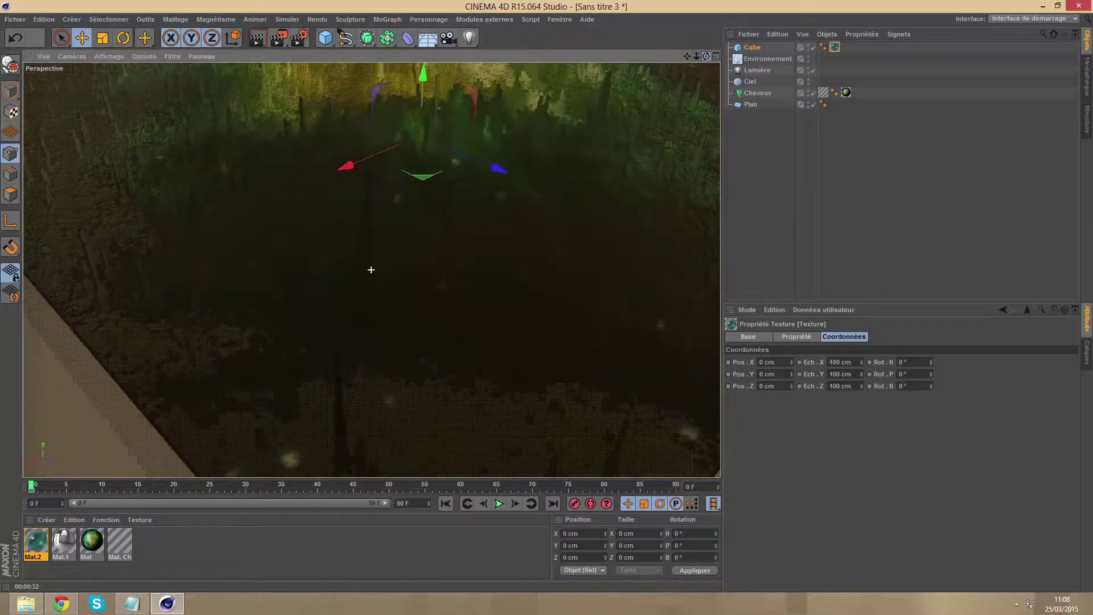
mouse_move(706, 55)
mouse_down()
mouse_move(688, 60)
mouse_move(719, 66)
mouse_move(696, 57)
mouse_move(708, 62)
mouse_up()
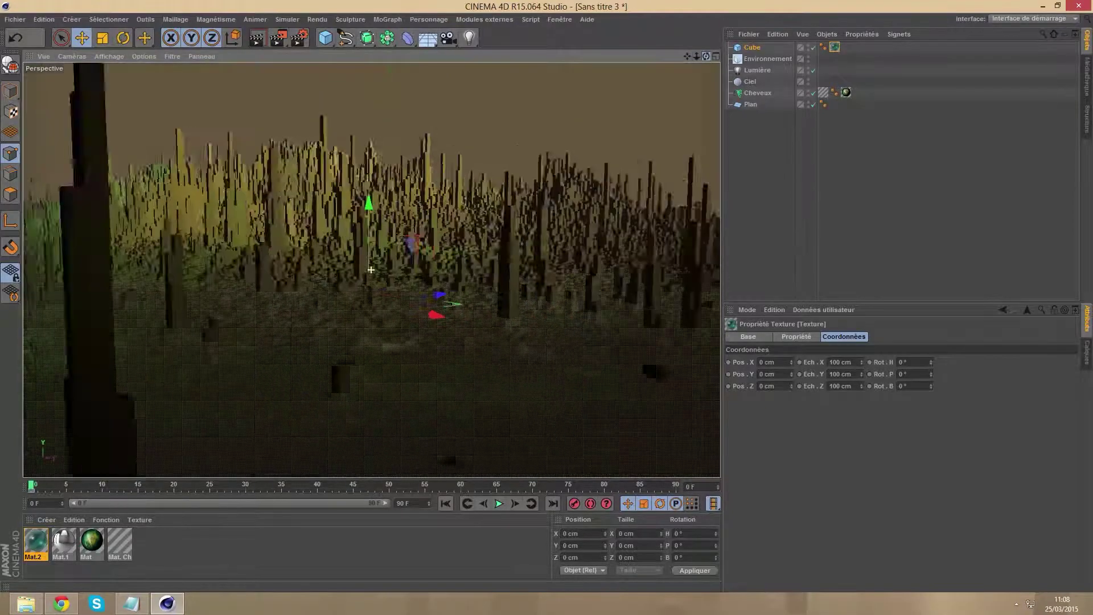
drag(371, 269, 370, 269)
mouse_move(700, 58)
mouse_down()
mouse_move(703, 70)
mouse_move(689, 69)
mouse_up()
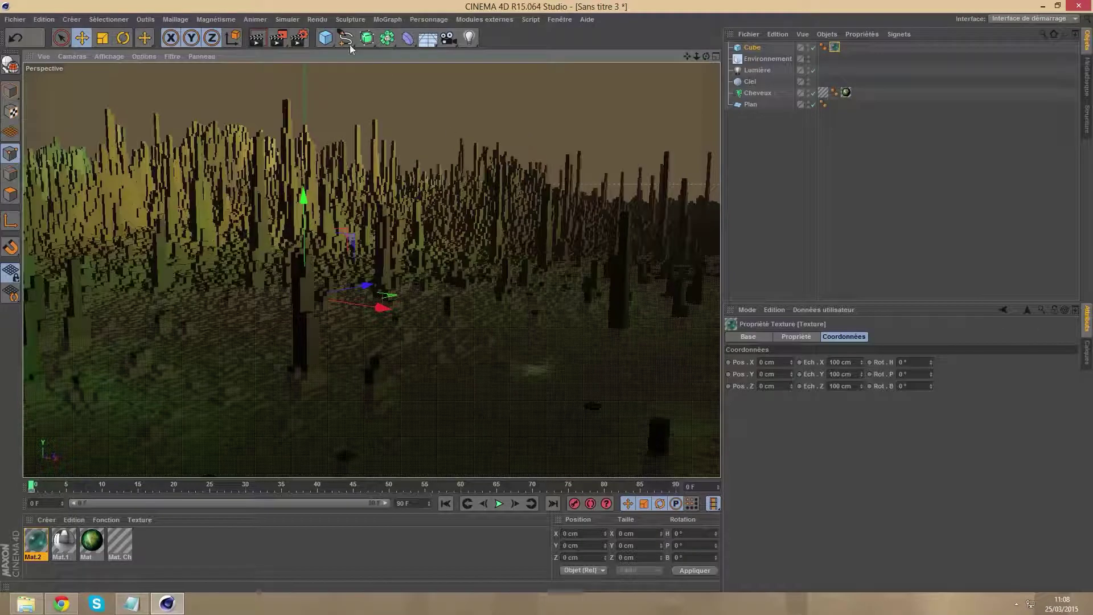
Launch a 2560x1600 render of test2.png in the Picture Viewer
click(278, 38)
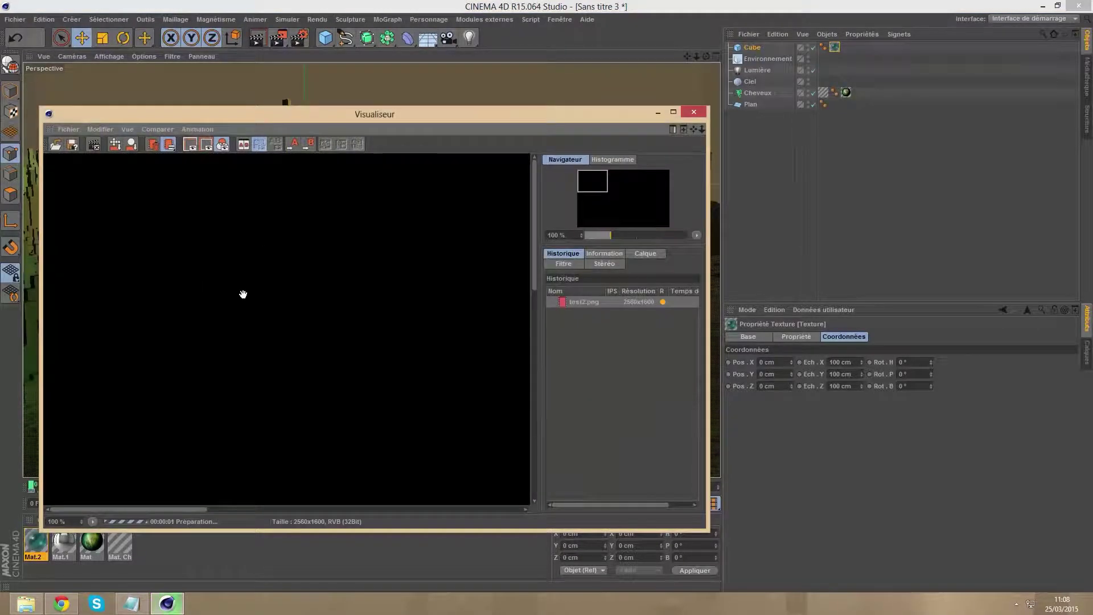